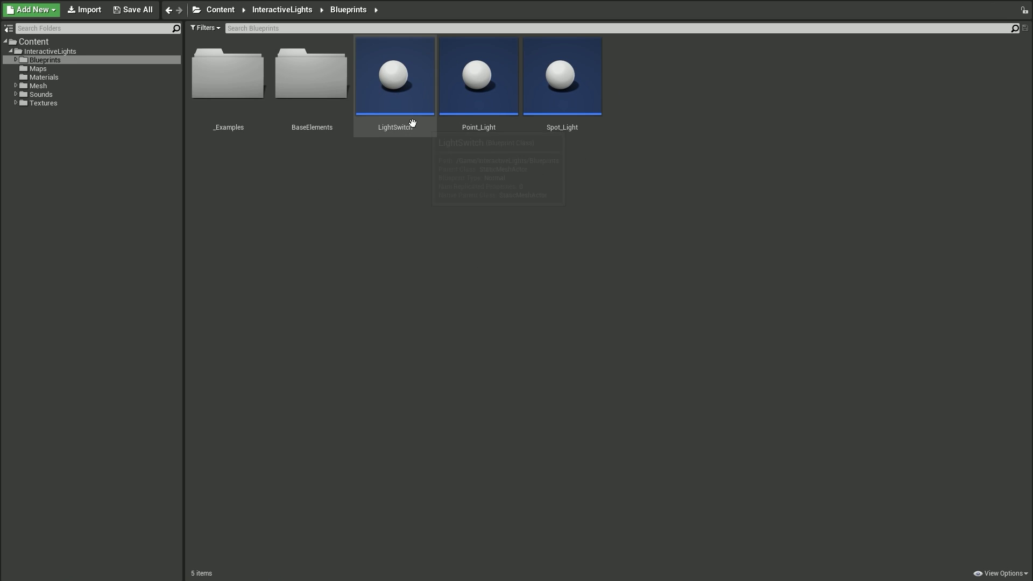
- Examine the InteractiveLights blueprints, the _Examples folder, and the Mesh folder with its Switches subfolder
left_click(406, 102)
left_click(504, 98)
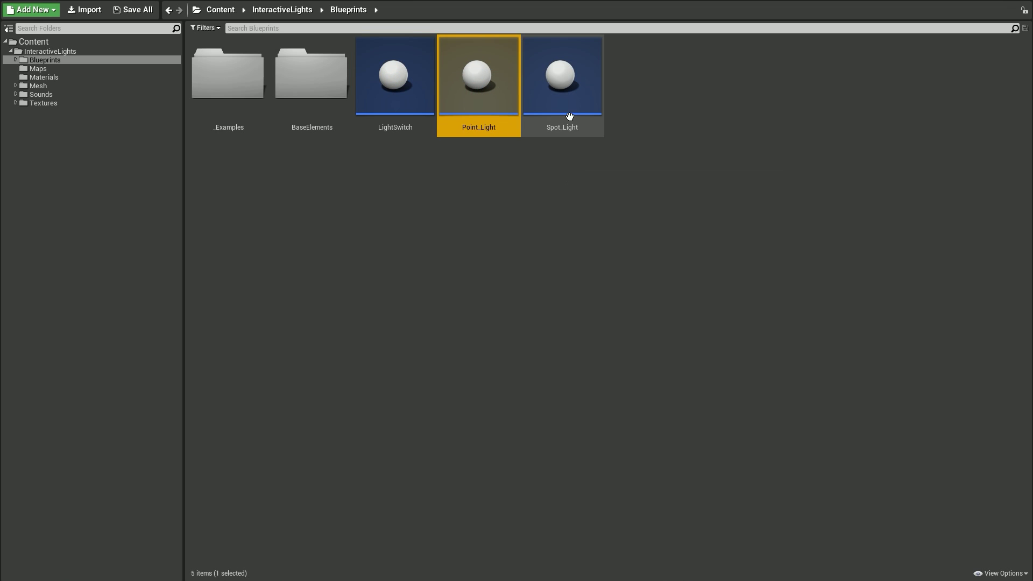
left_click(570, 107)
left_click(605, 164)
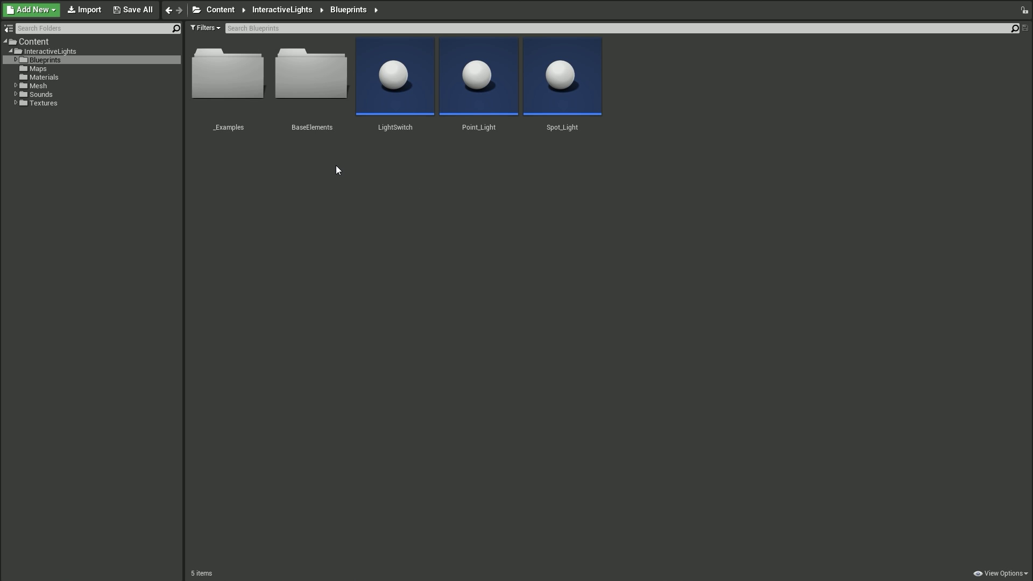
double_click(238, 83)
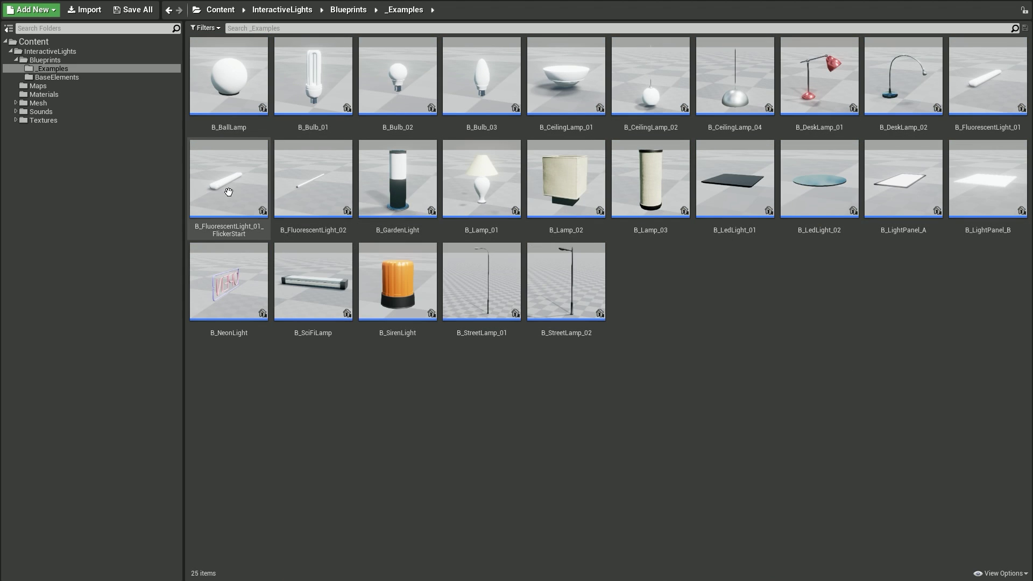
left_click(37, 103)
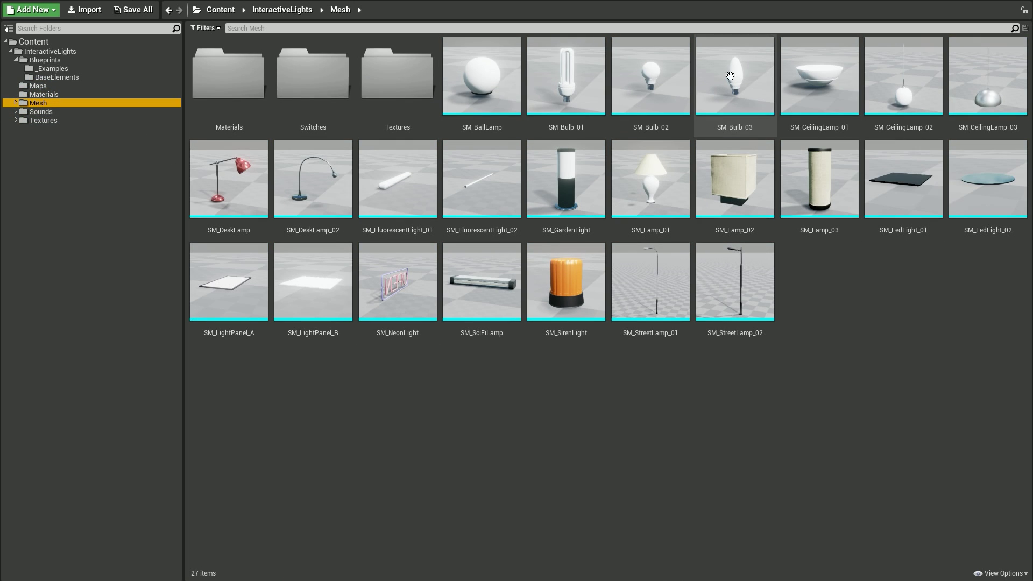
left_click(301, 81)
double_click(301, 80)
key("alt+Left")
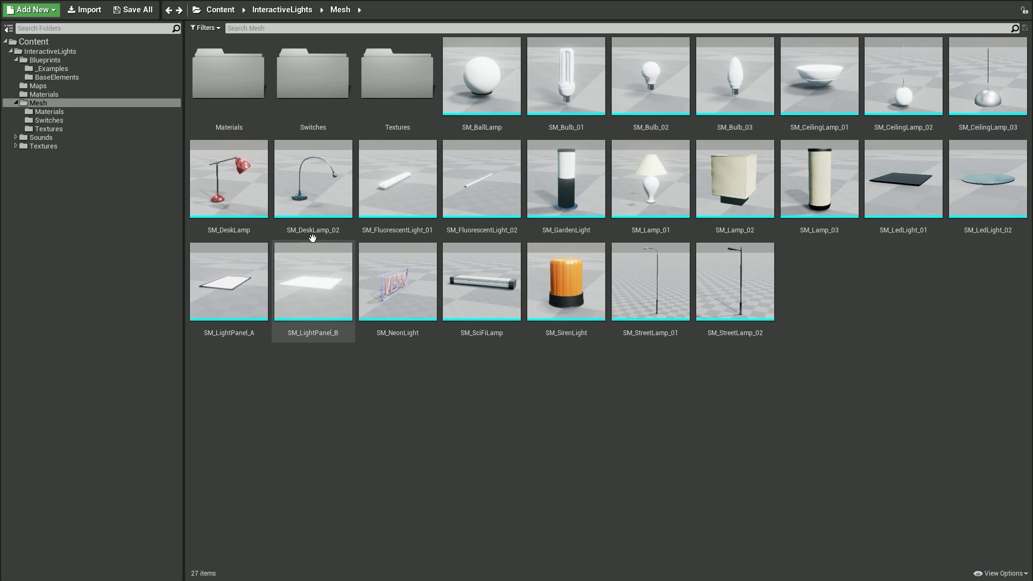
- Examine the package's materials, mesh textures, sound cues and sound waves, and return to the root Content folder
left_click(58, 111)
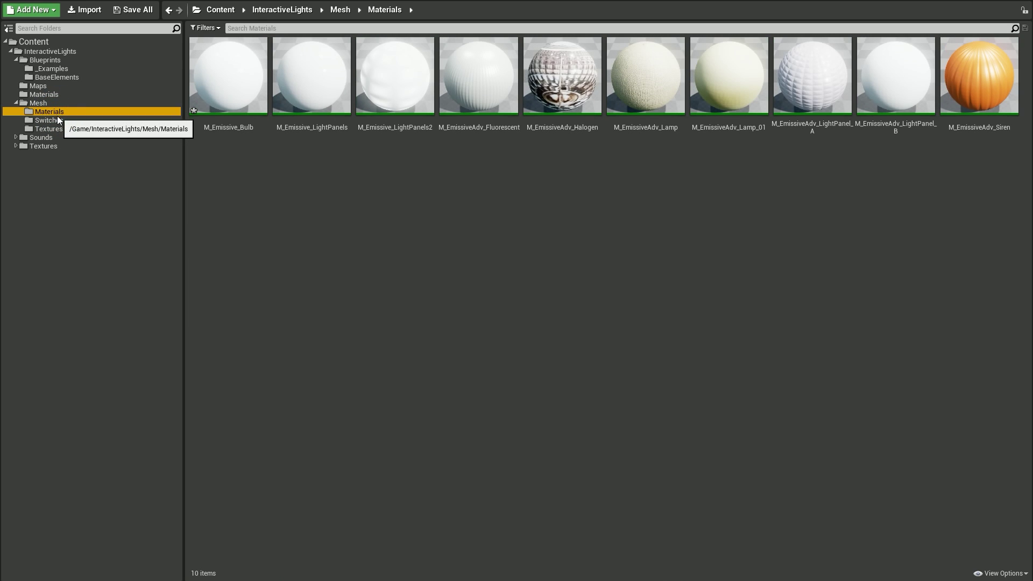
left_click(49, 95)
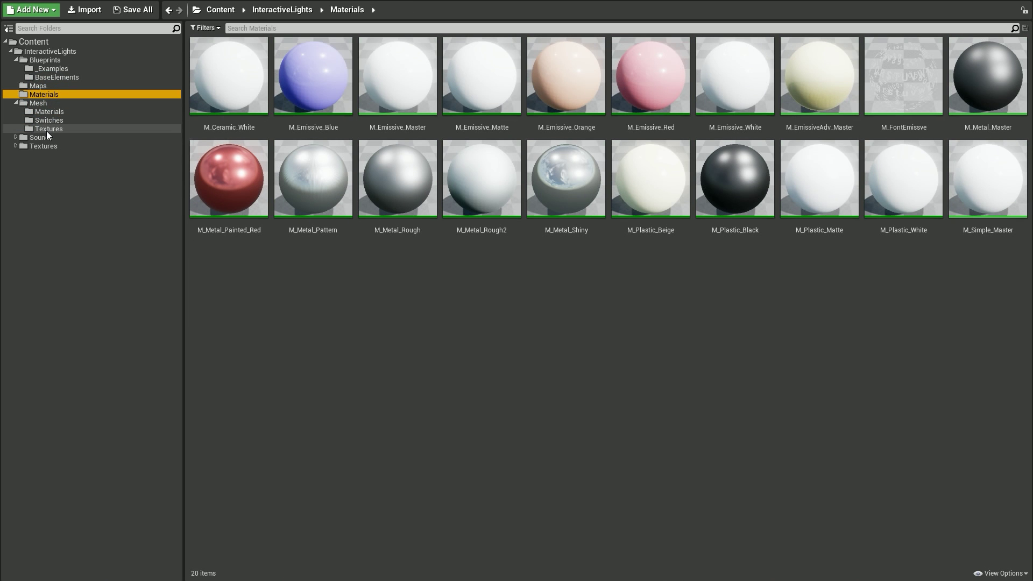
left_click(47, 131)
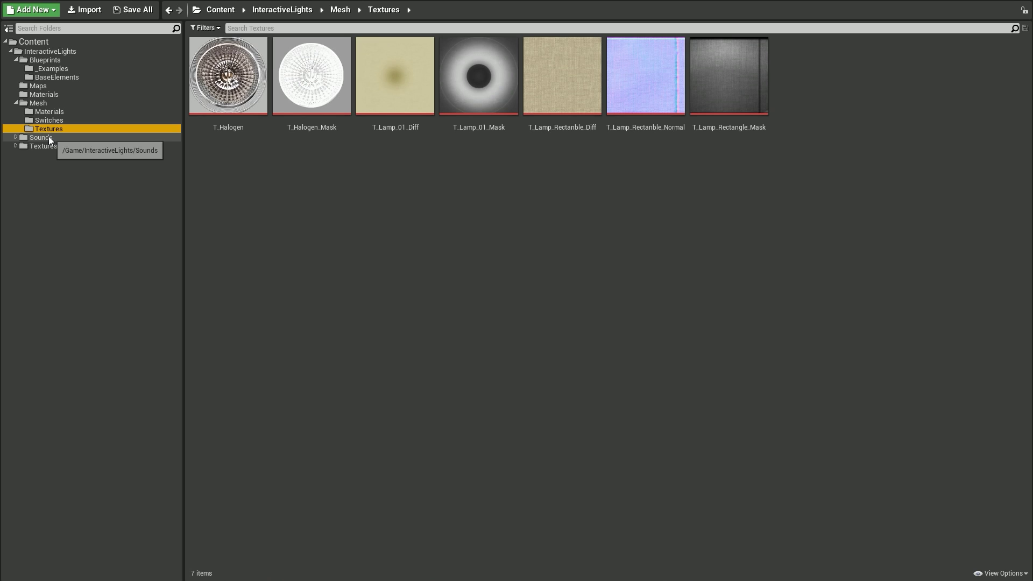
left_click(48, 136)
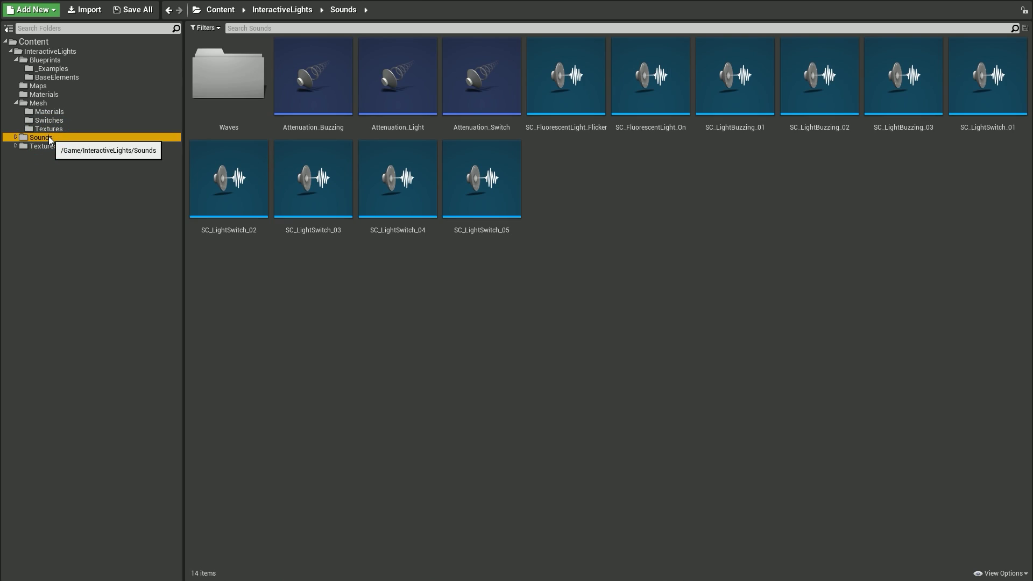
double_click(251, 84)
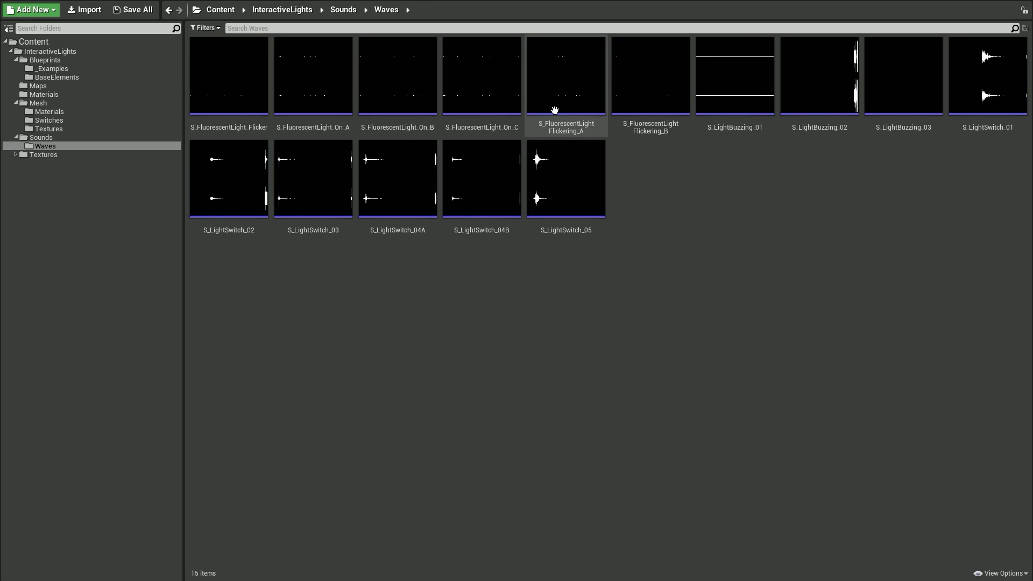
key("alt+Left")
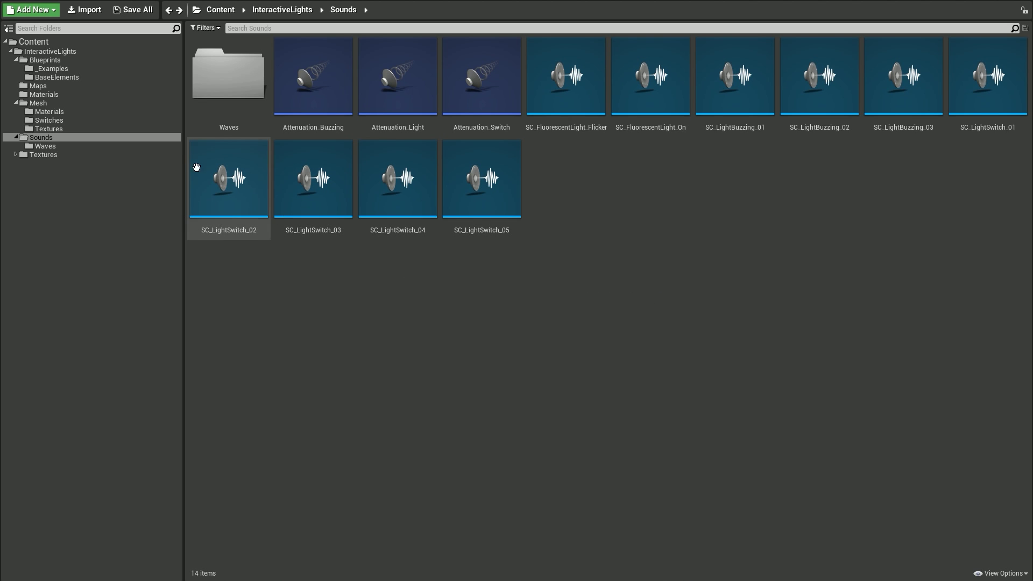
left_click(62, 43)
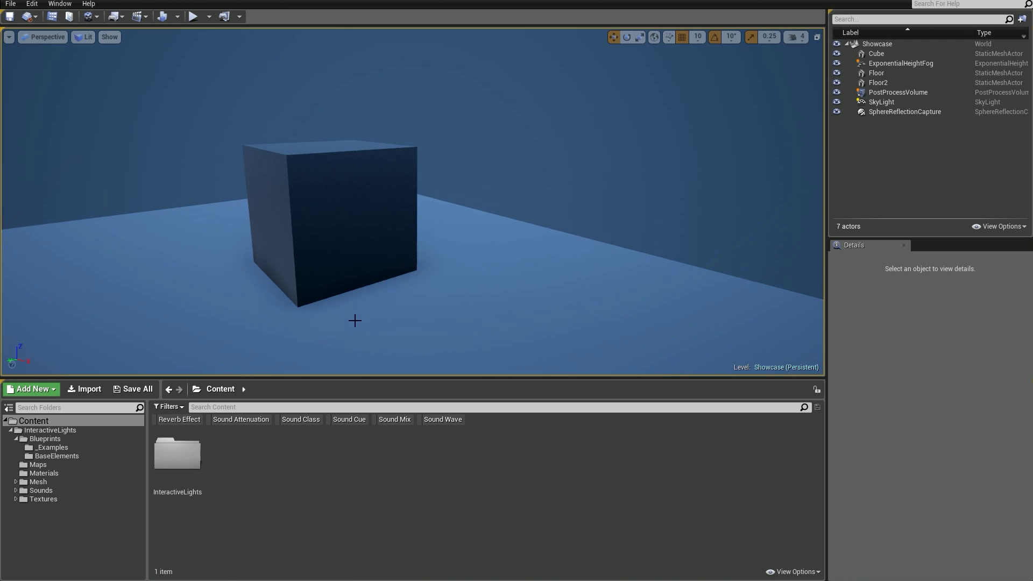
- Place a B_DeskLamp_01 from the InteractiveLights _Examples blueprints on top of the cube
double_click(189, 451)
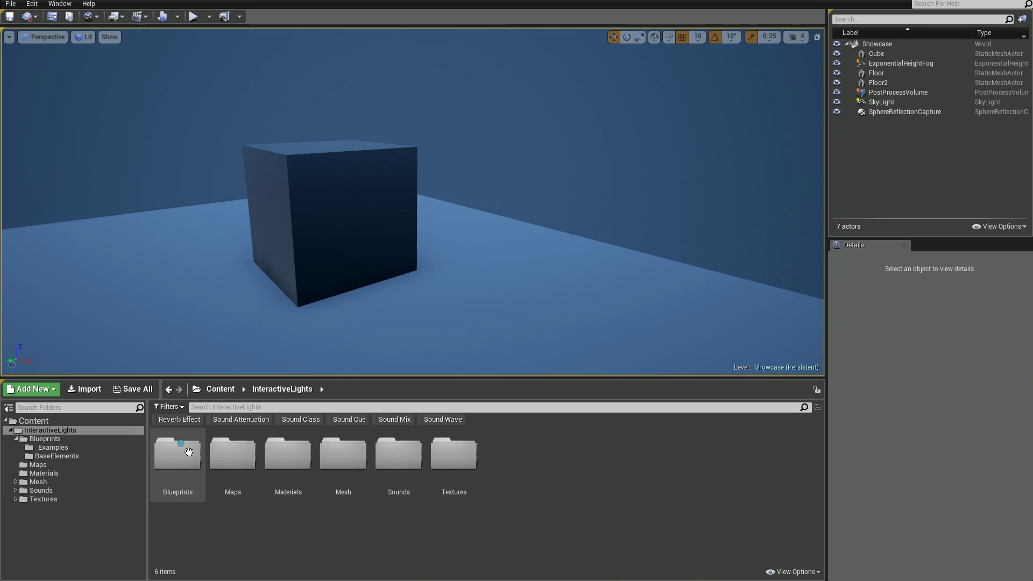
left_click(194, 455)
double_click(194, 454)
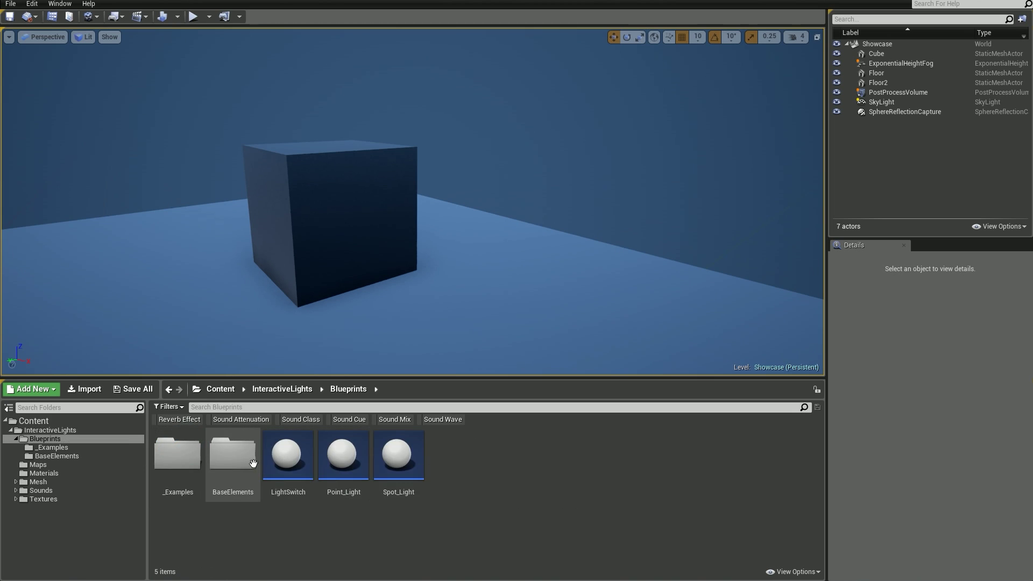
left_click(164, 462)
double_click(164, 462)
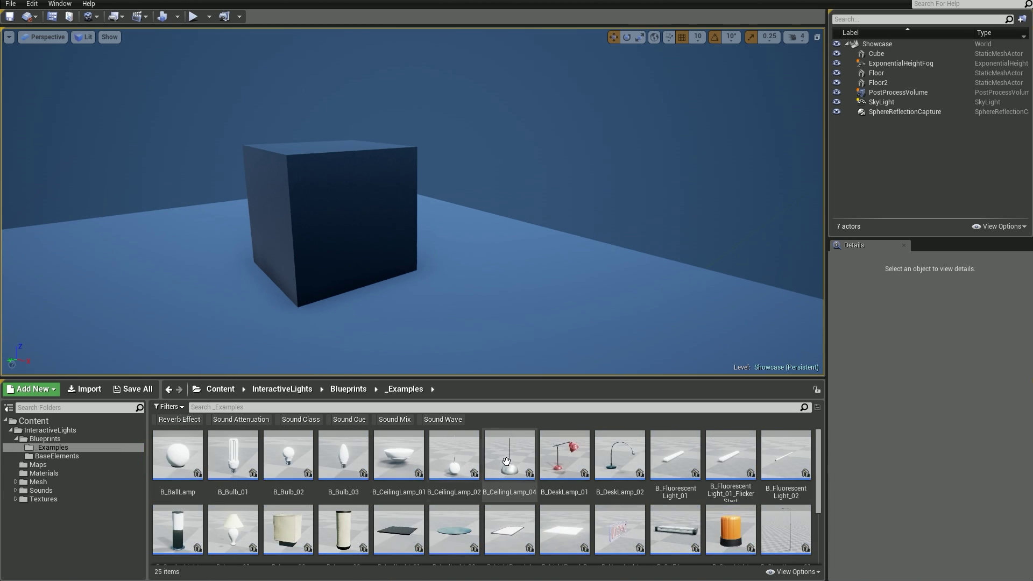
left_click_drag(562, 456, 340, 145)
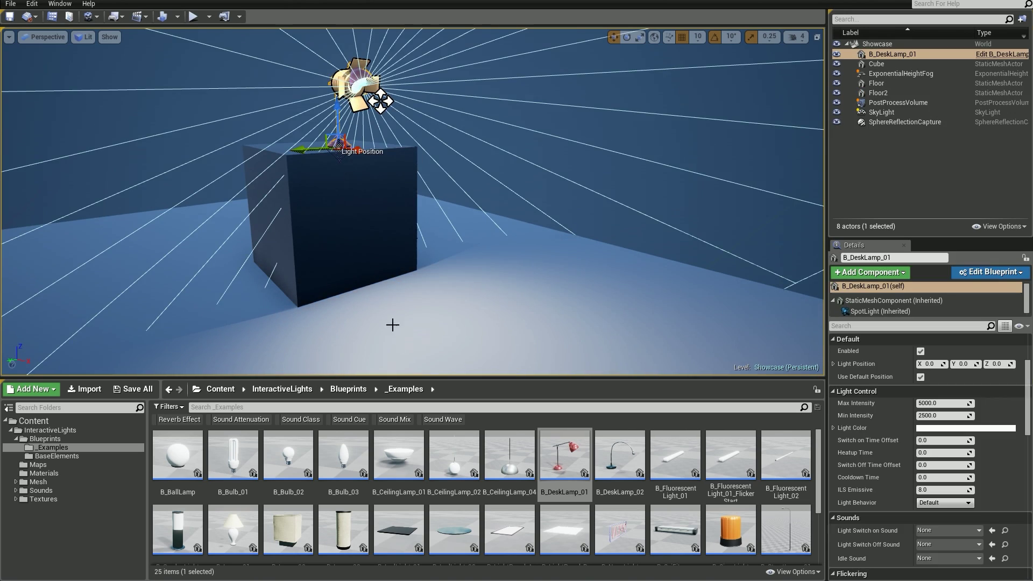
- Inspect the spot light component in the B_DeskLamp_01 blueprint, and the placed lamp's mesh and light control settings
double_click(553, 445)
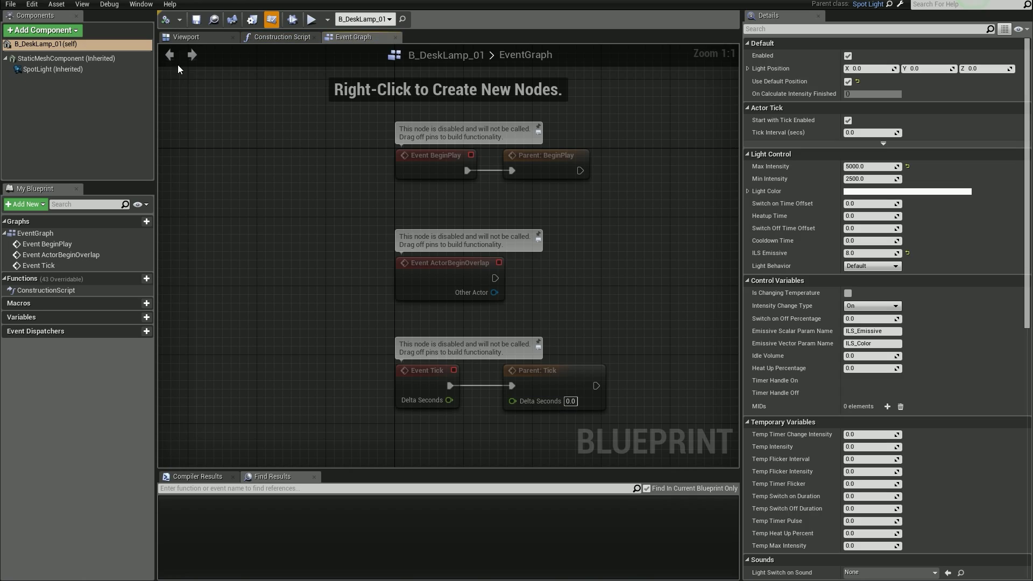
left_click(191, 38)
double_click(53, 69)
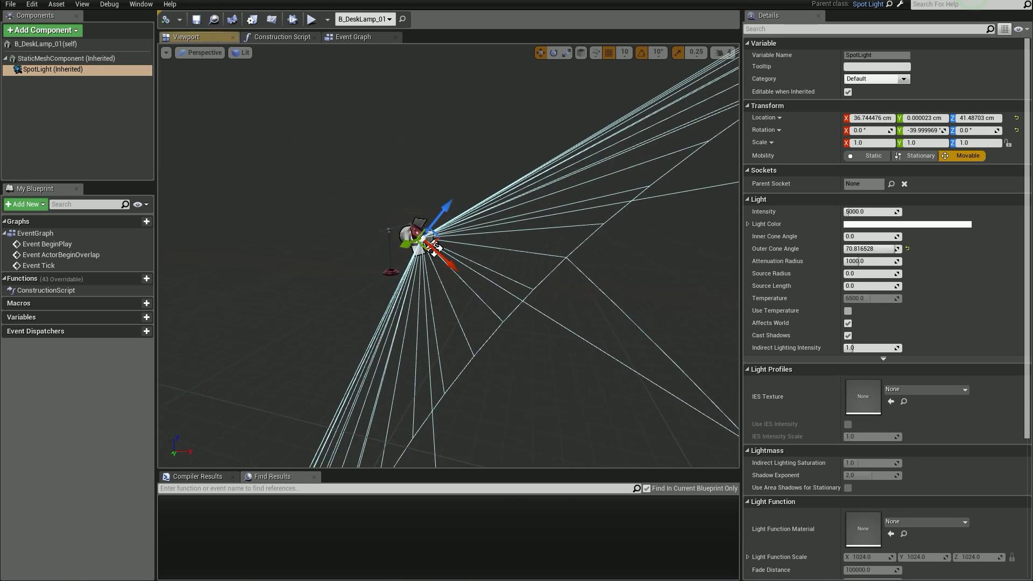
left_click(91, 1)
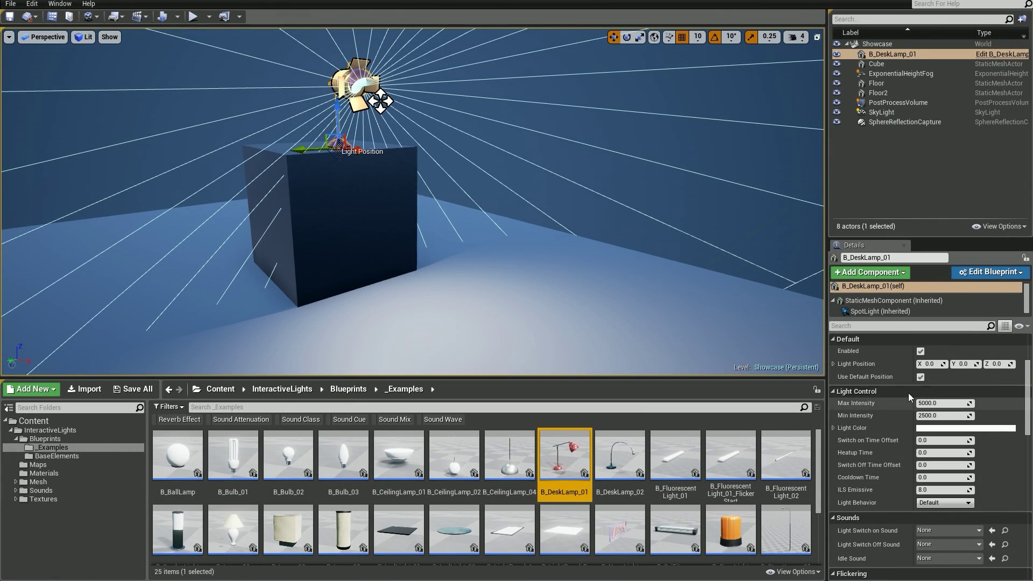
left_click_drag(1028, 408, 1028, 376)
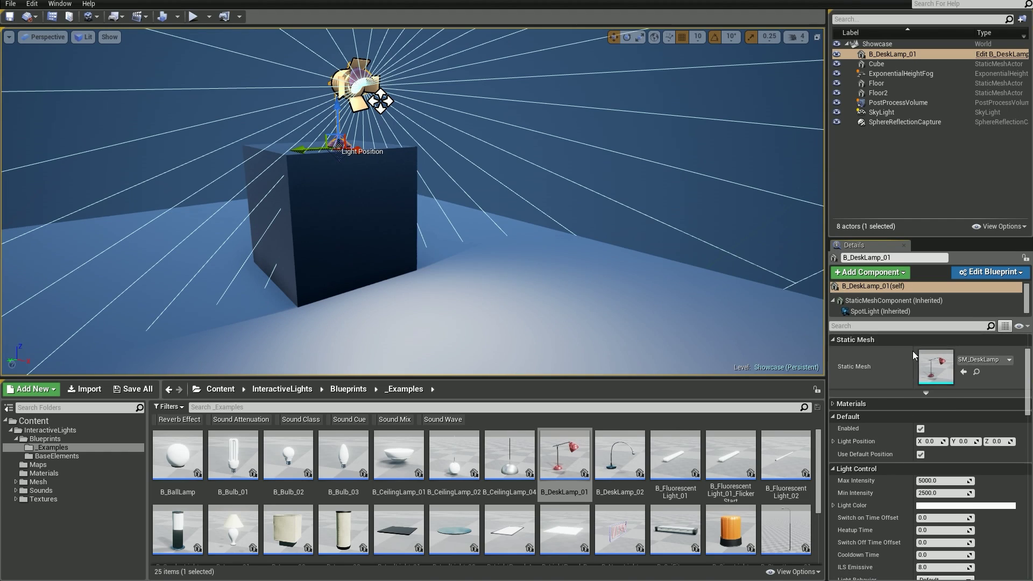
key("Escape")
right_click_drag(568, 223, 556, 256)
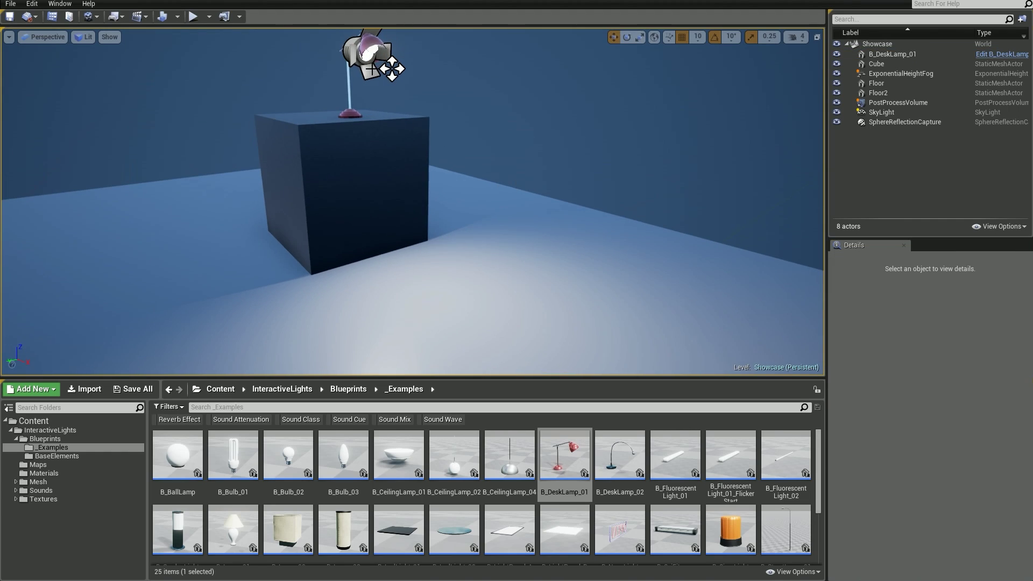
left_click(366, 51)
mouse_move(454, 153)
right_mouse_down()
mouse_move(440, 115)
mouse_move(456, 167)
mouse_move(453, 140)
right_mouse_up()
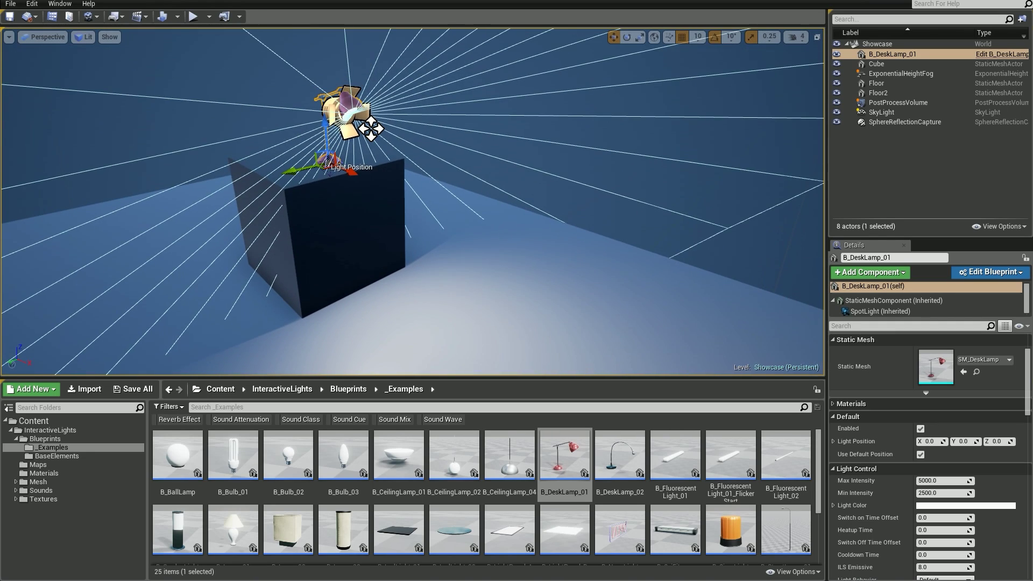
- Place a LightSwitch blueprint from the Blueprints folder in the level beside the cube and desk lamp
left_click(45, 438)
left_click_drag(326, 402, 408, 189)
key("f")
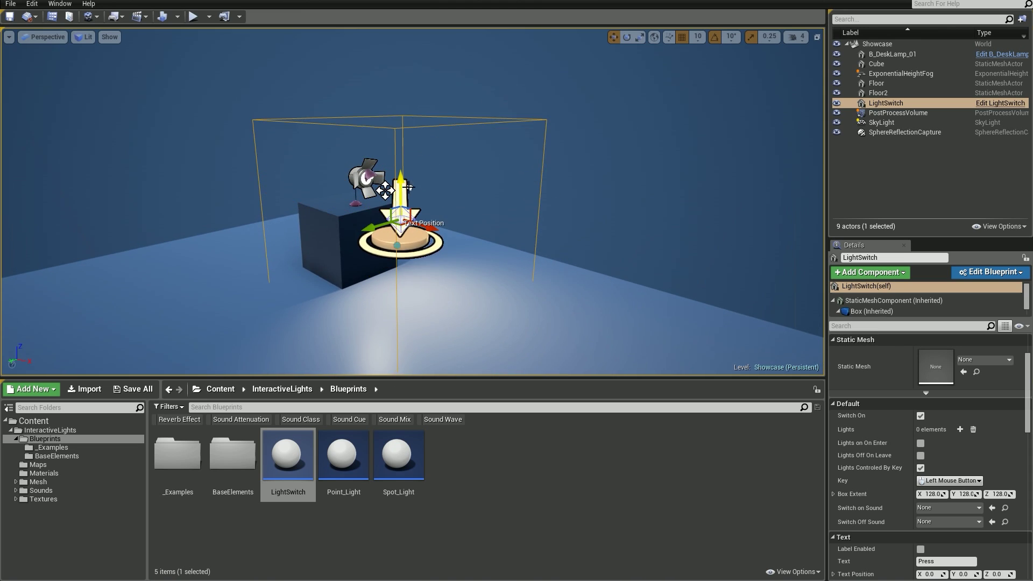
left_click_drag(428, 229, 439, 233)
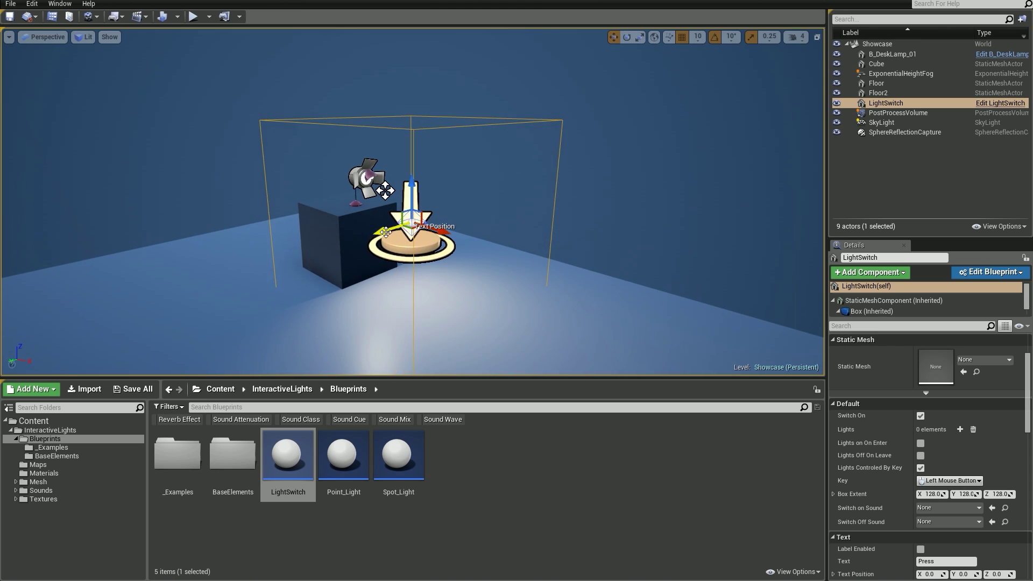
right_click_drag(410, 221, 309, 218)
key("w")
key("ctrl+z")
key("d")
key("s")
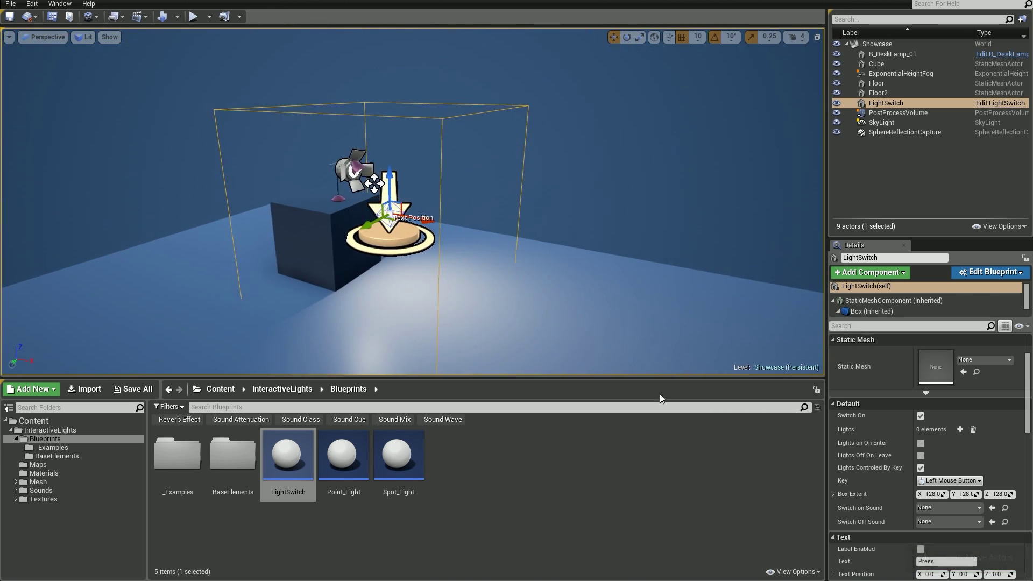
- Enlarge the LightSwitch's box extent to about X 273.6, Y 221.4, Z 161.6 and try scaling the switch vertically
left_click_drag(933, 491, 1003, 496)
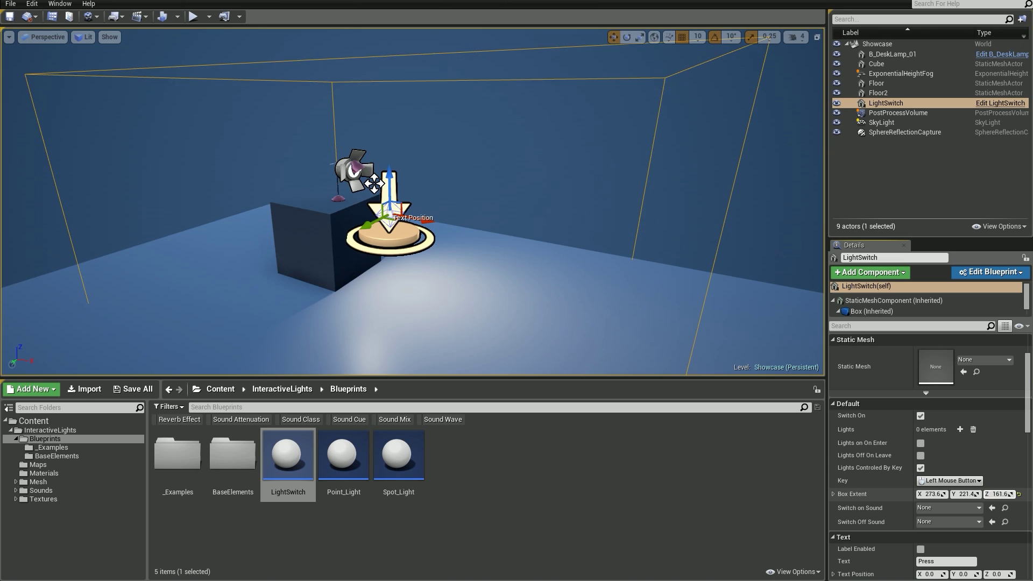
right_click_drag(675, 300, 540, 252)
key("r")
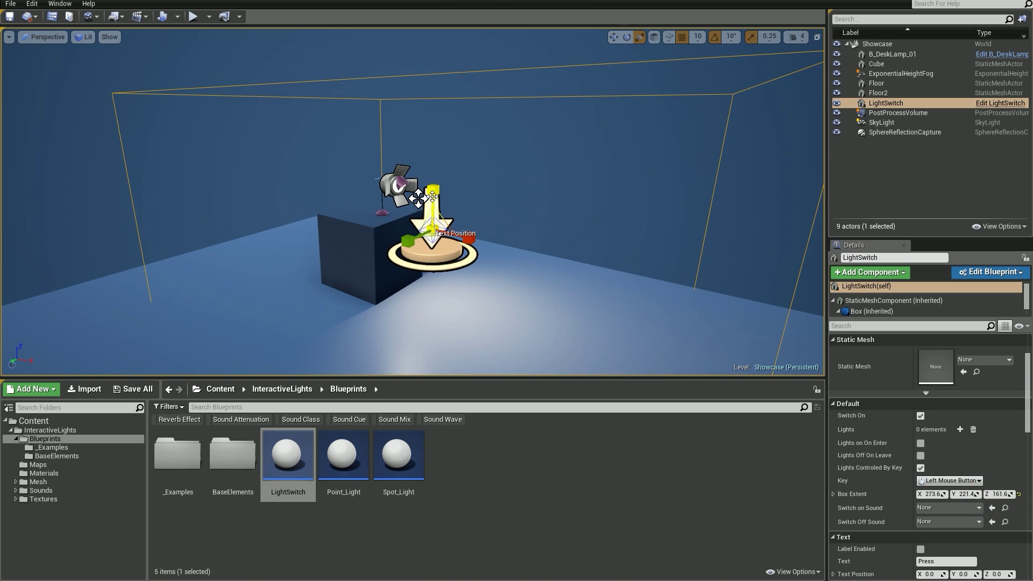
mouse_move(433, 197)
left_mouse_down()
mouse_move(433, 141)
mouse_move(433, 177)
left_mouse_up()
right_click_drag(432, 178, 435, 202)
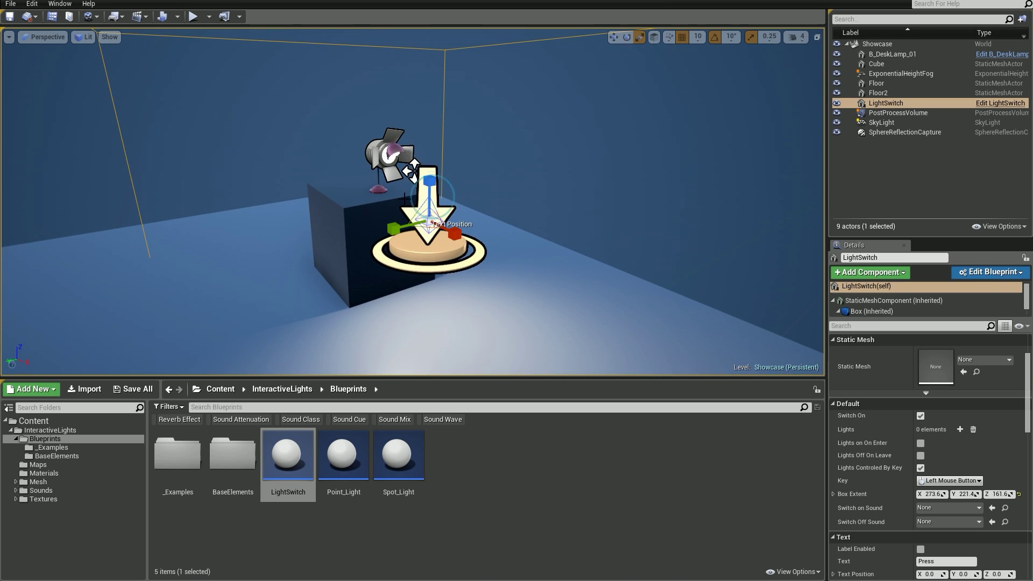
key("w")
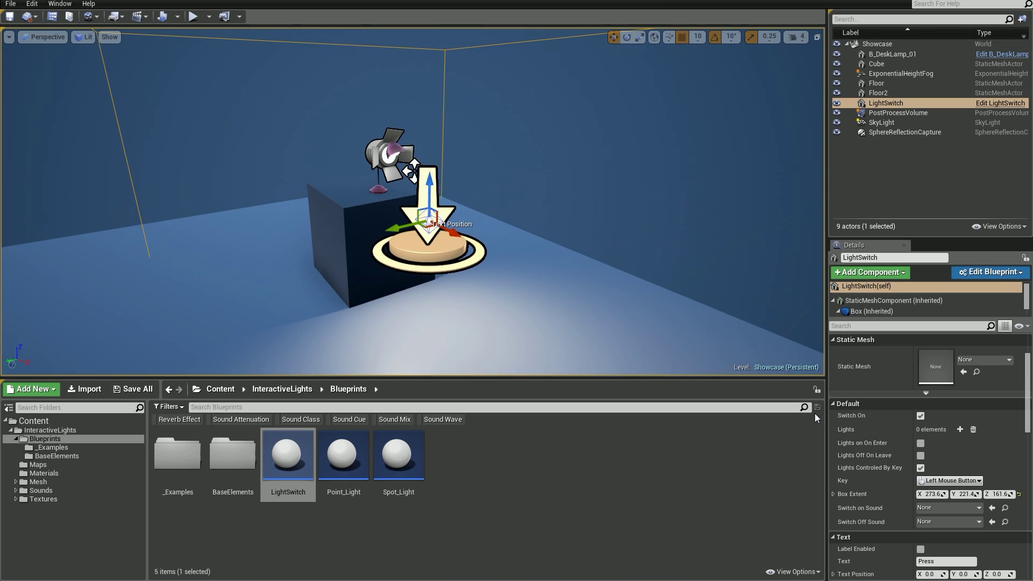
- Add one element to the LightSwitch's Lights array and assign the placed B_DeskLamp_01 to it
left_click(960, 429)
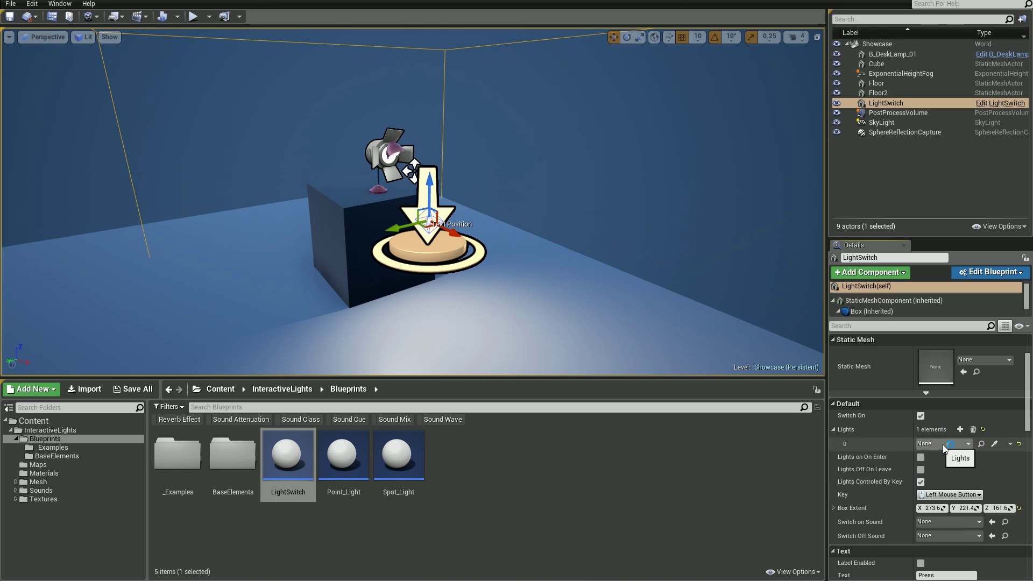
left_click(995, 444)
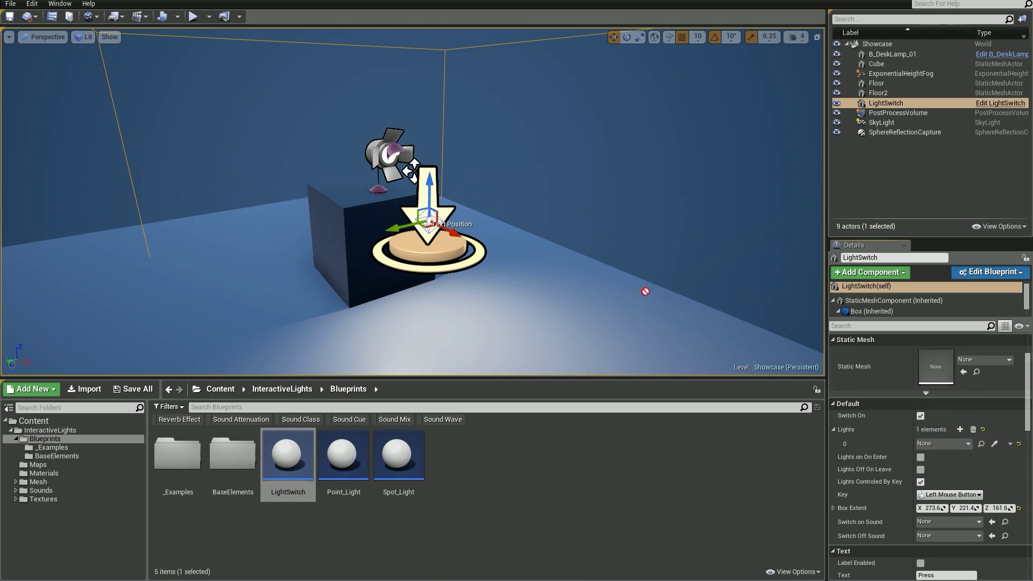
left_click(392, 153)
right_click_drag(433, 170, 461, 231)
key("g")
key("w")
key("w")
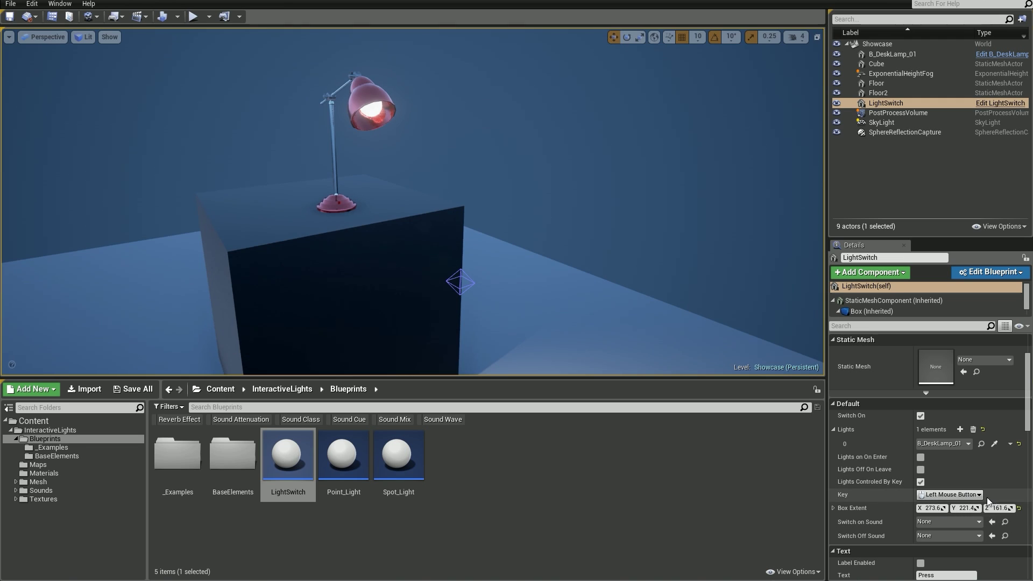
- Set the LightSwitch's Key to the keyboard F key
left_click(964, 496)
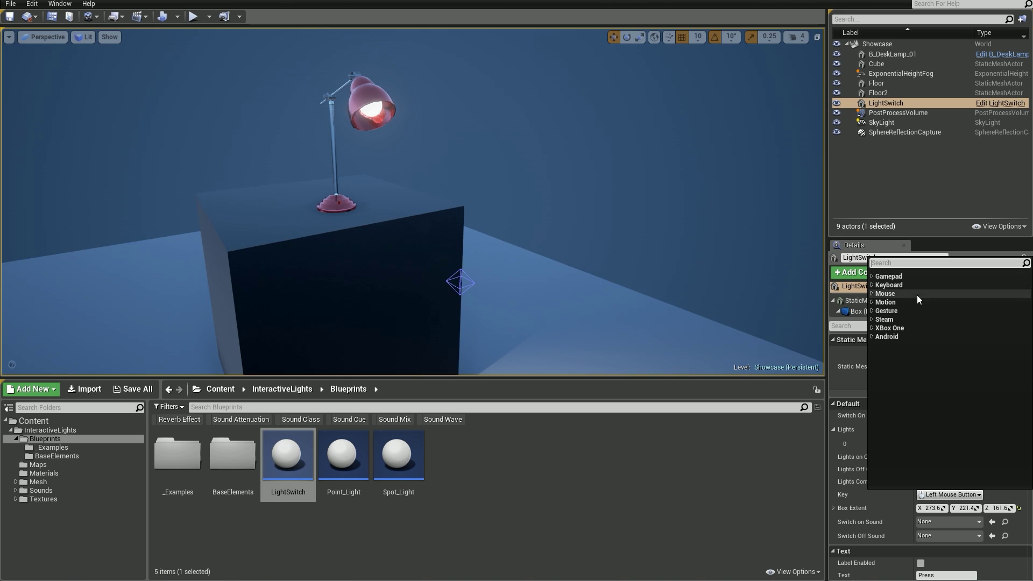
left_click(873, 328)
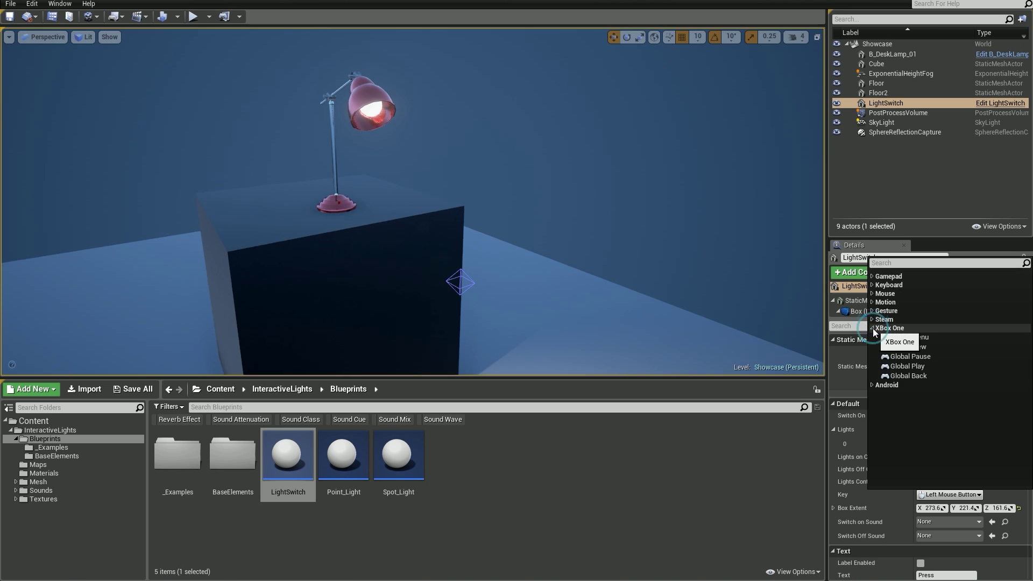
left_click(874, 311)
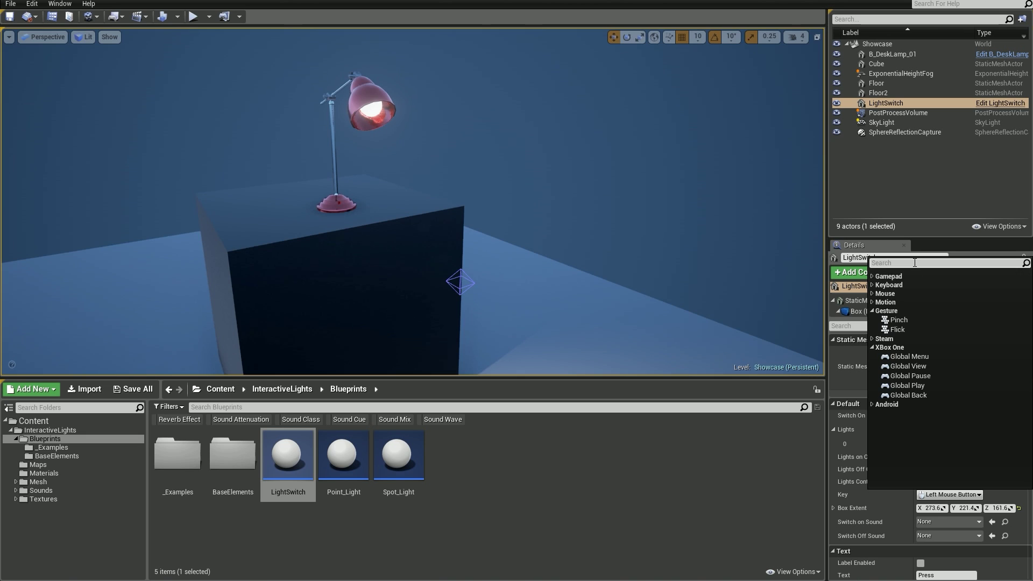
type("f")
scroll(940, 384, "down", 5)
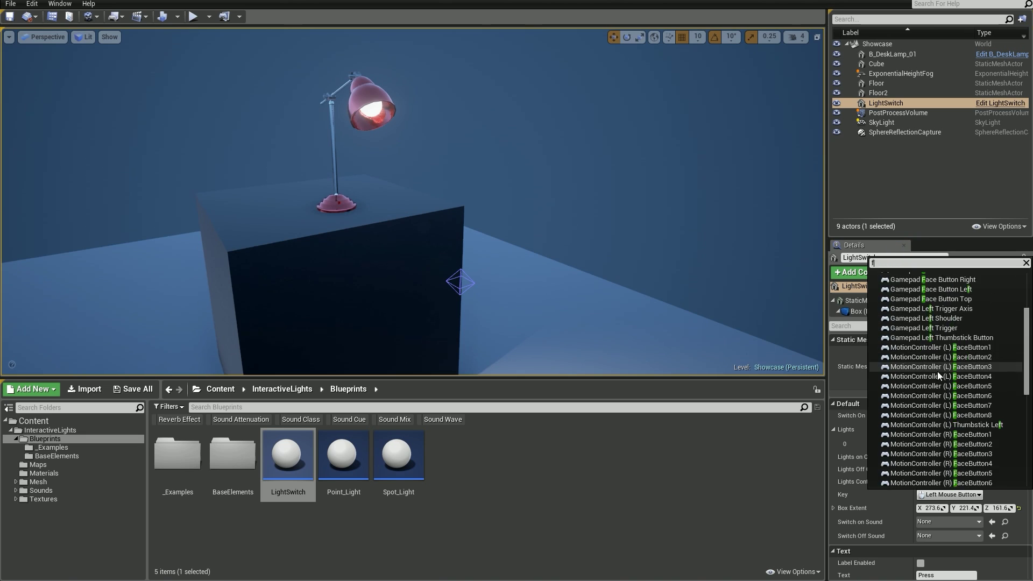
left_click(893, 401)
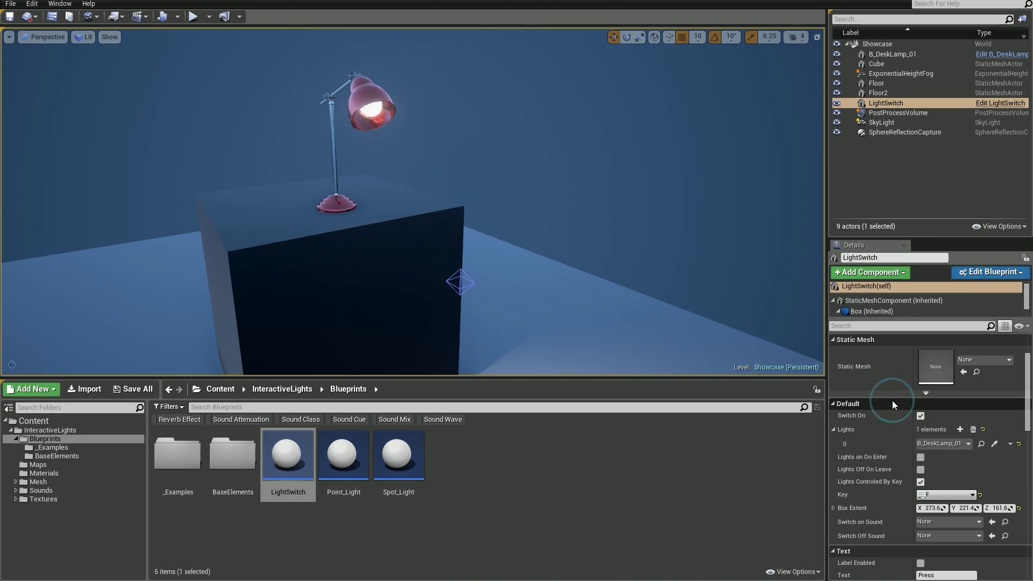
- Assign the SC_LightSwitch_02 sound cue to both Switch on Sound and Switch Off Sound of the LightSwitch
right_click_drag(685, 339, 671, 333)
key("s")
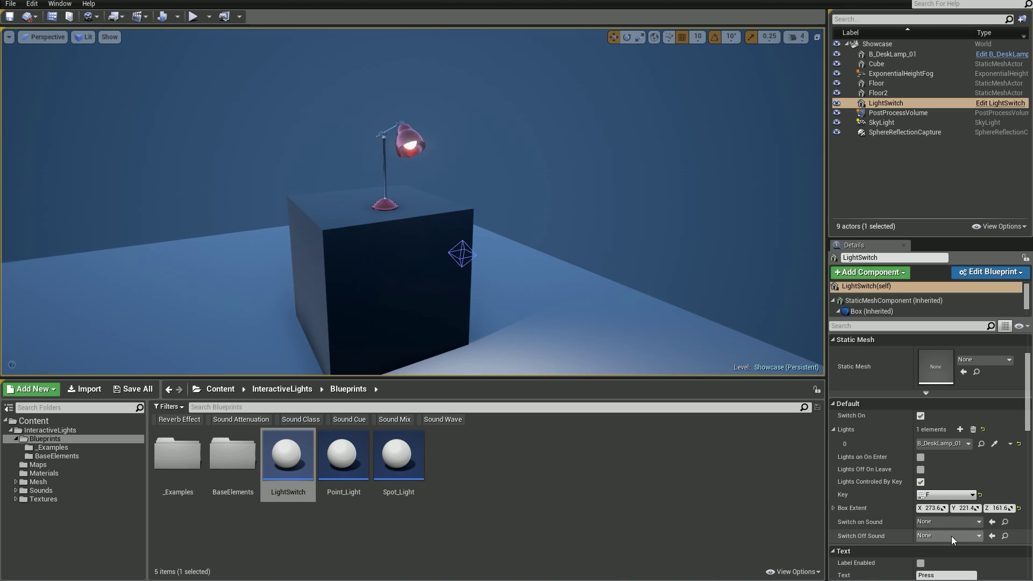
left_click(942, 522)
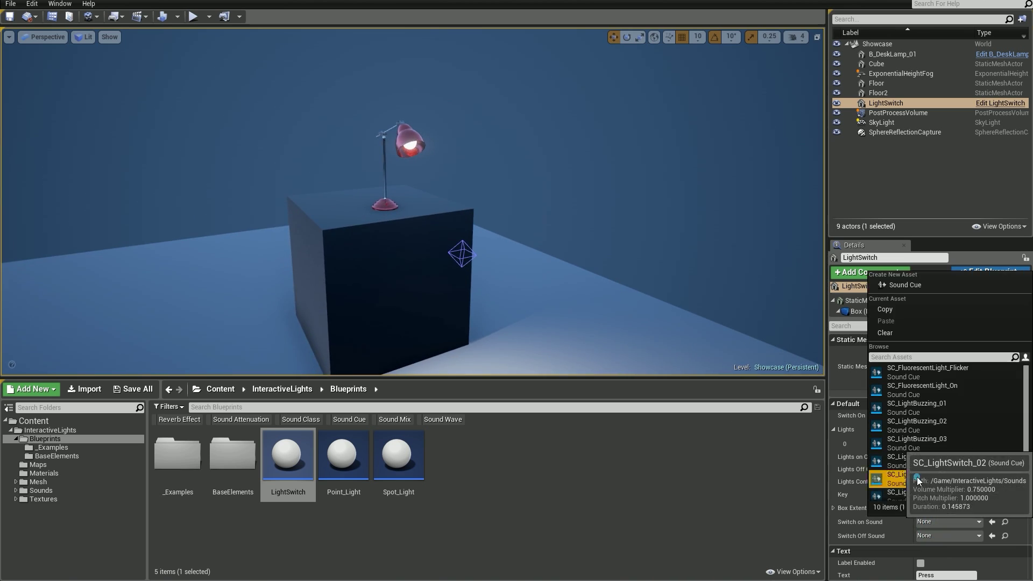
left_click(918, 492)
left_click(940, 537)
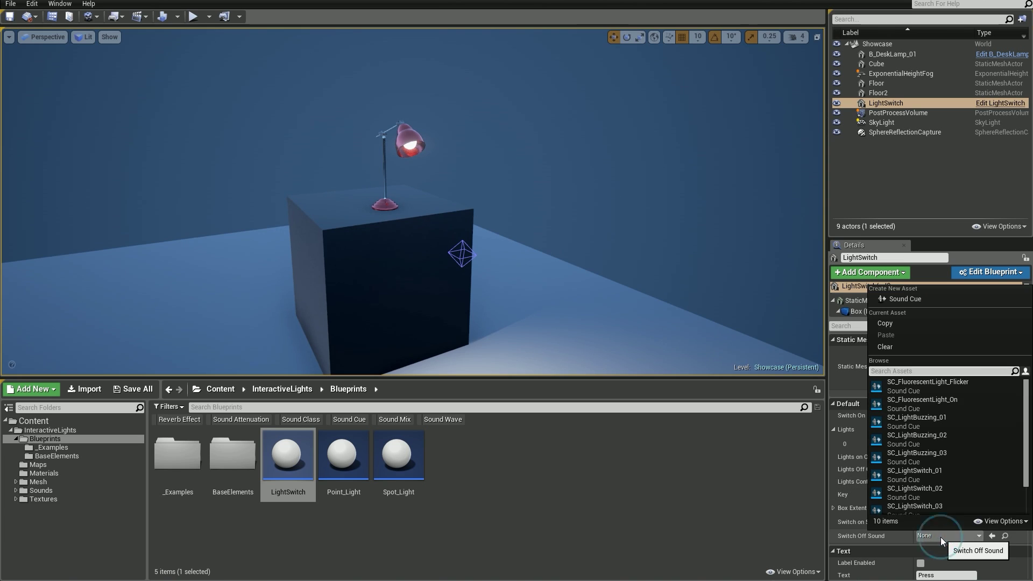
left_click(921, 492)
- Play the level, move around the cube while switching the desk lamp on and off, and end the play session
mouse_move(541, 232)
right_mouse_down()
mouse_move(565, 236)
mouse_move(541, 232)
right_mouse_up()
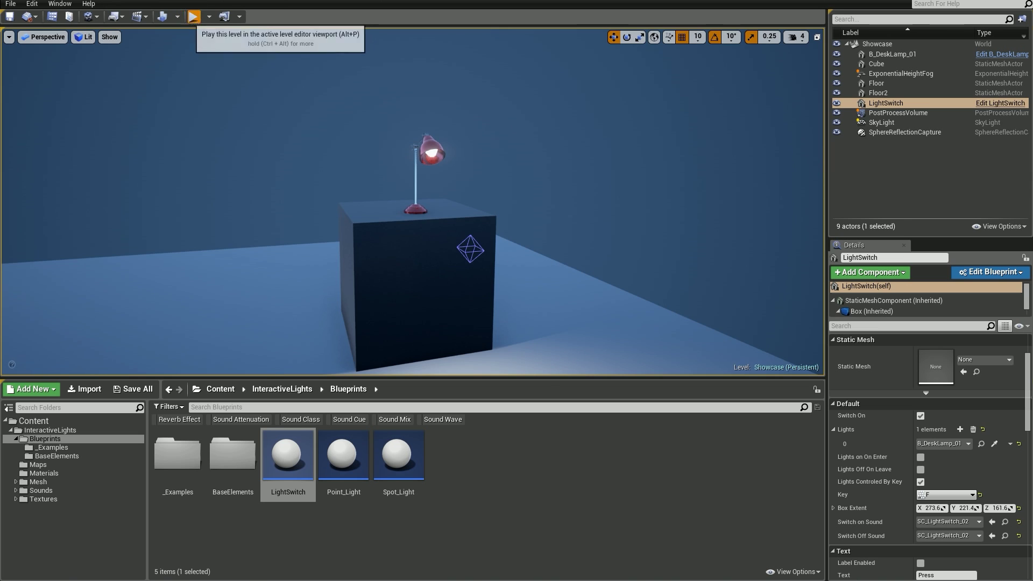
left_click(192, 17)
key("e")
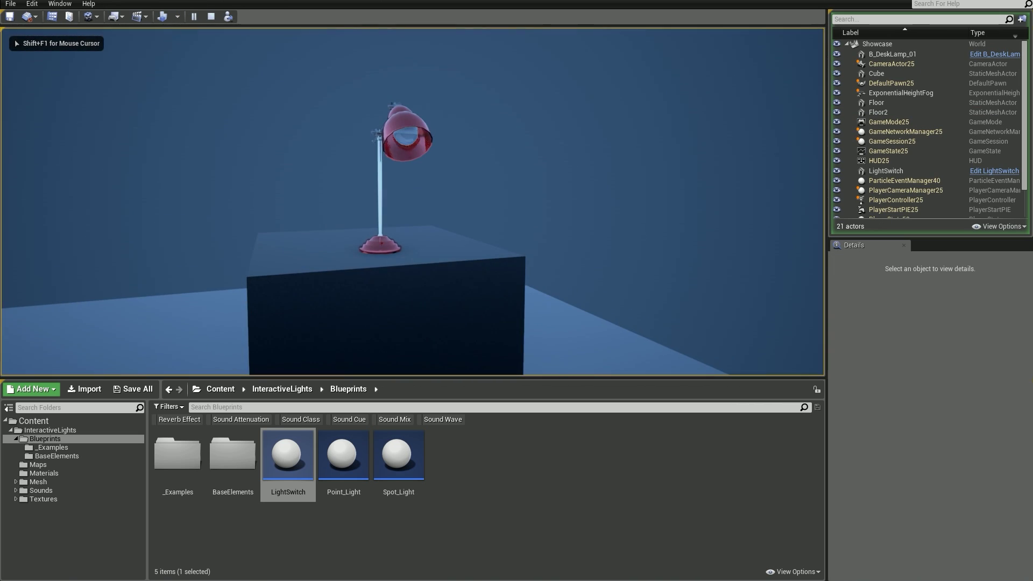
key("e")
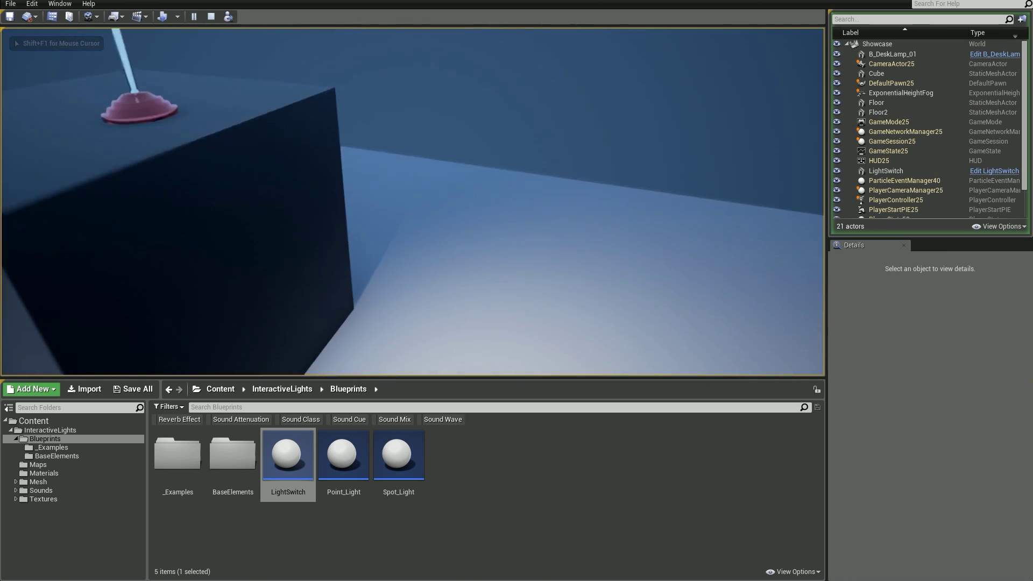
key("a")
key("e")
key("e")
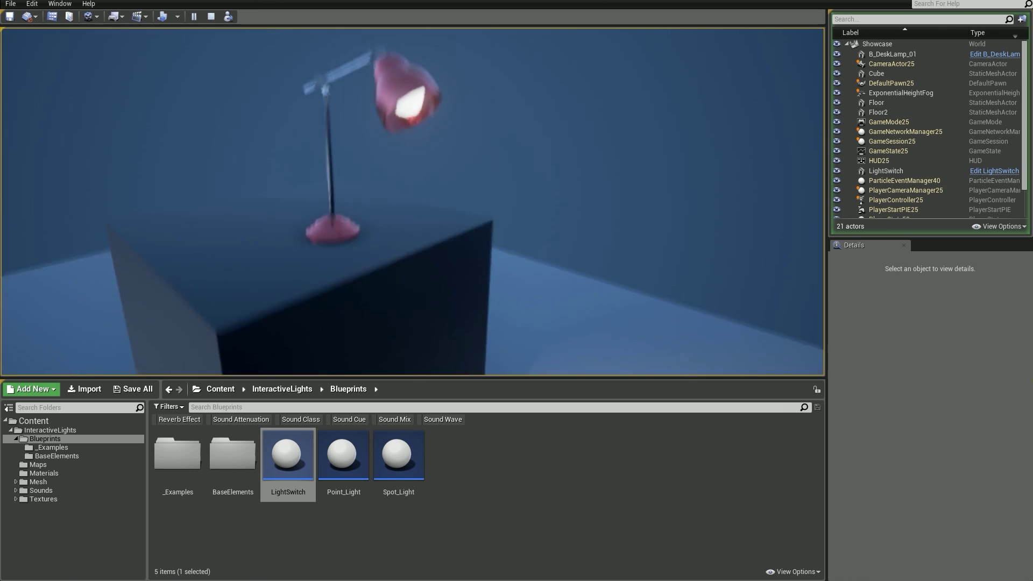
key("e")
key("d")
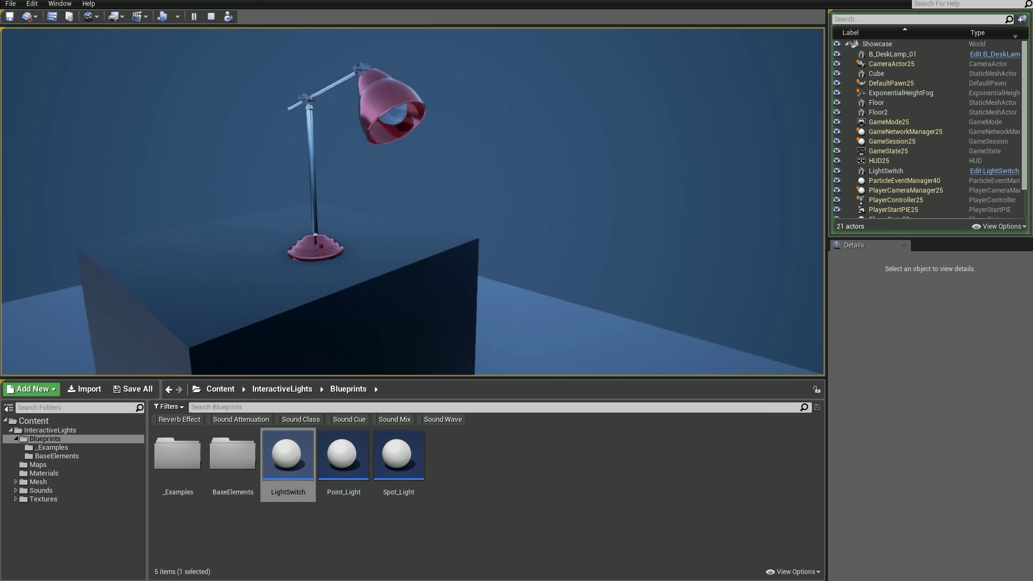
key("e")
key("d")
key("e")
key("e")
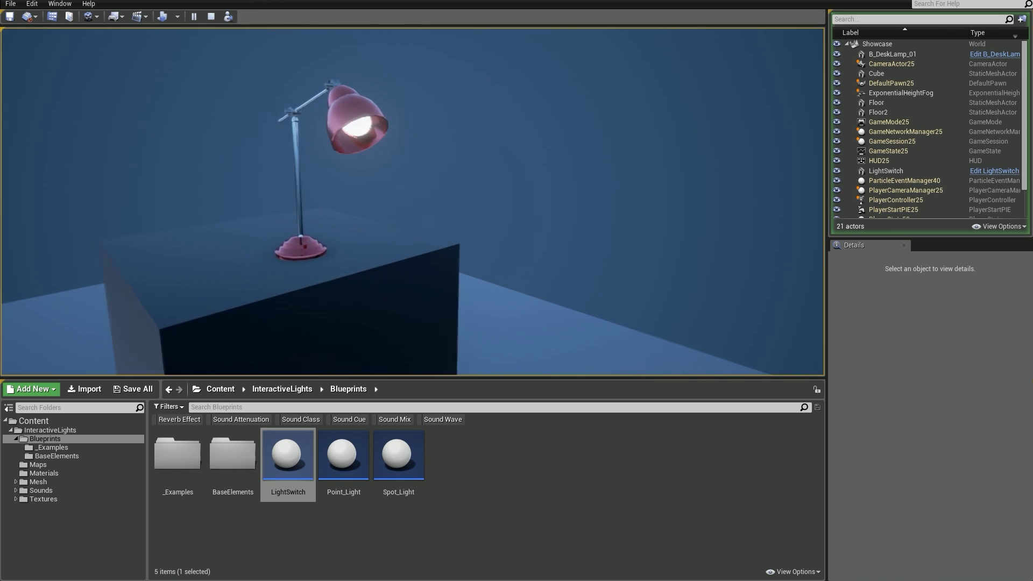
key("d")
key("Escape")
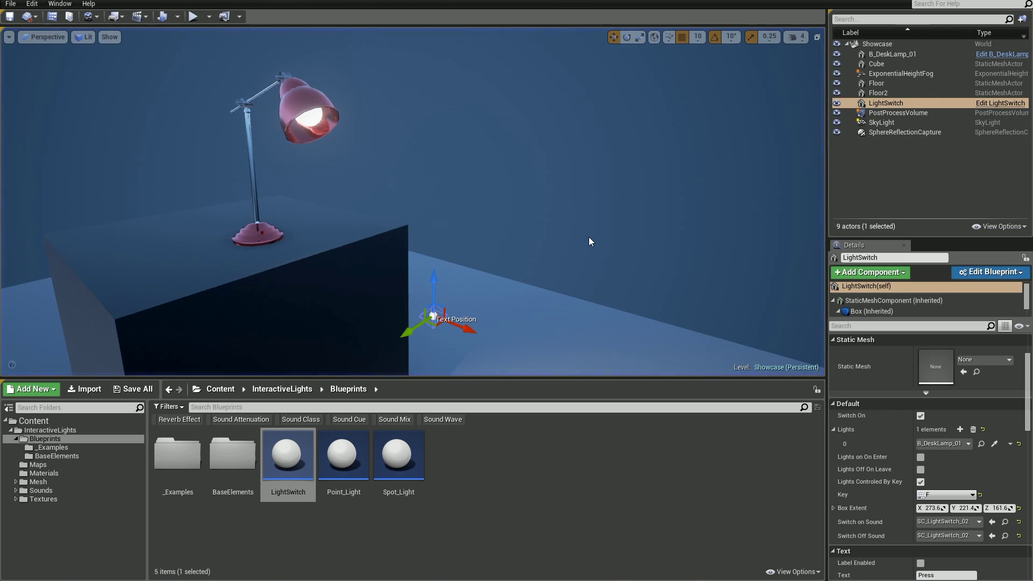
- Try SM_DeskLamp_02 as the static mesh of the placed desk lamp
left_click(339, 128)
key("f")
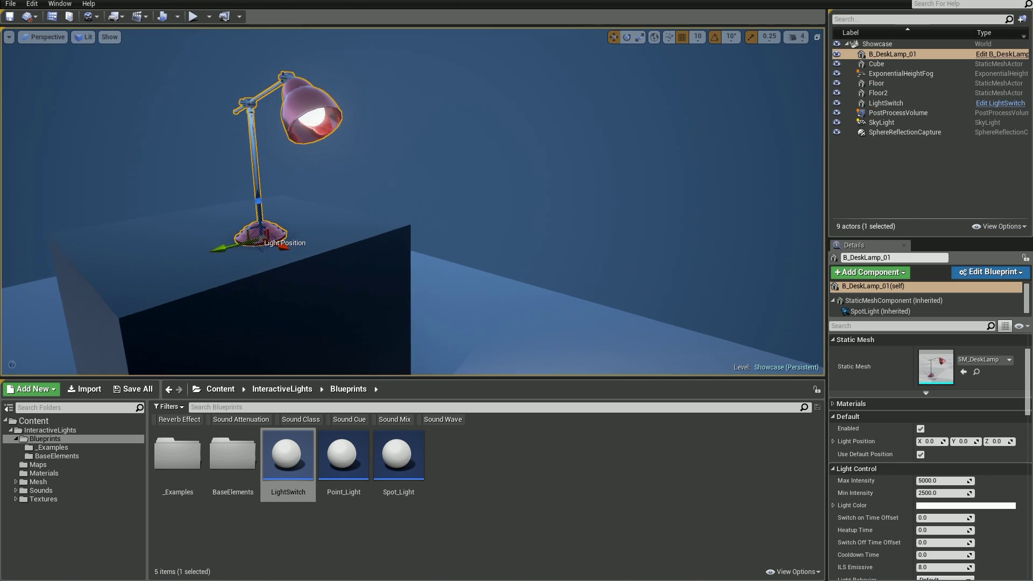
right_click_drag(597, 290, 603, 317)
key("a")
scroll(862, 381, "up", 2)
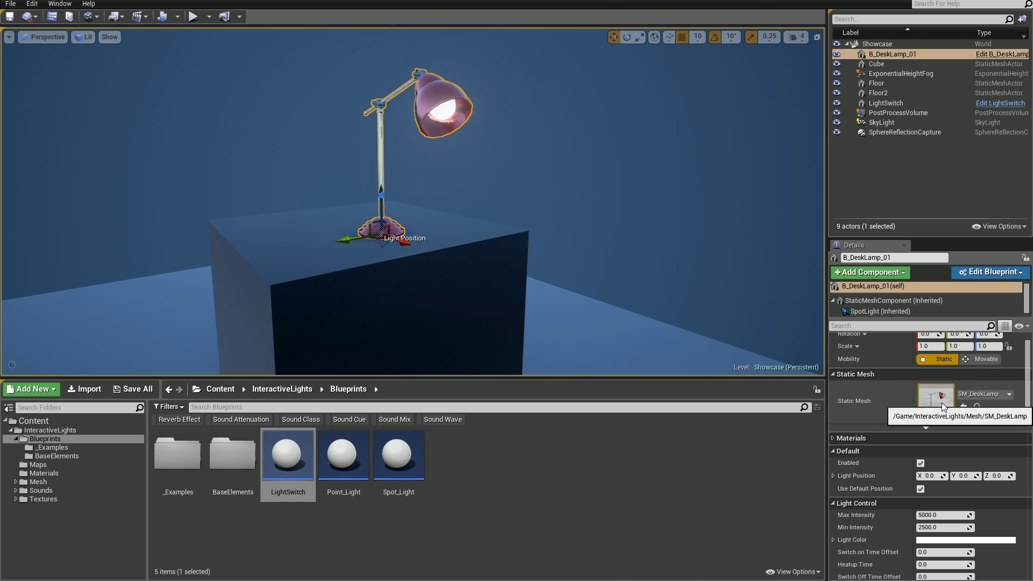
left_click(992, 393)
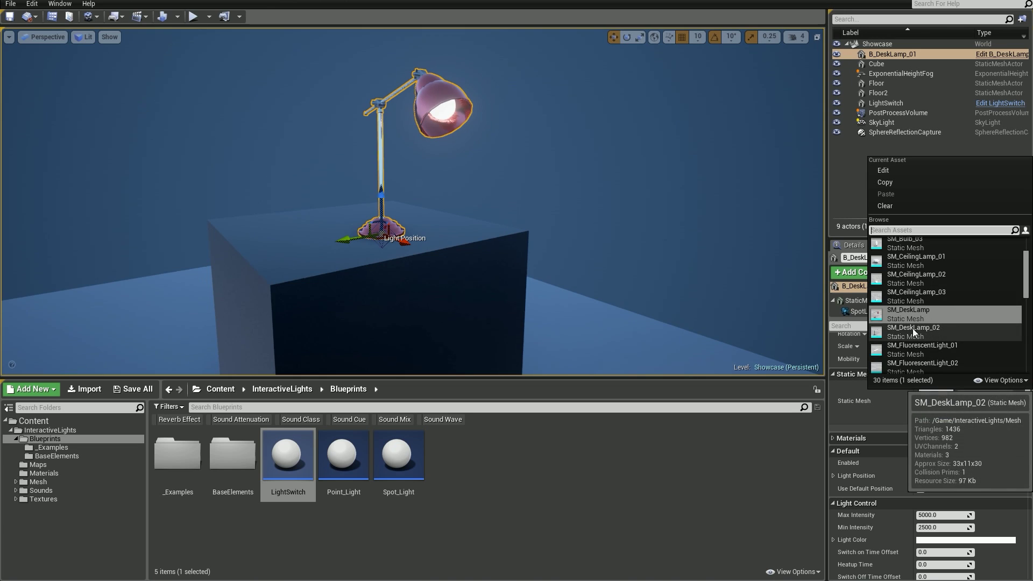
left_click(911, 330)
- Try SM_BallLamp as the desk lamp's static mesh and undo both mesh changes
left_click(983, 395)
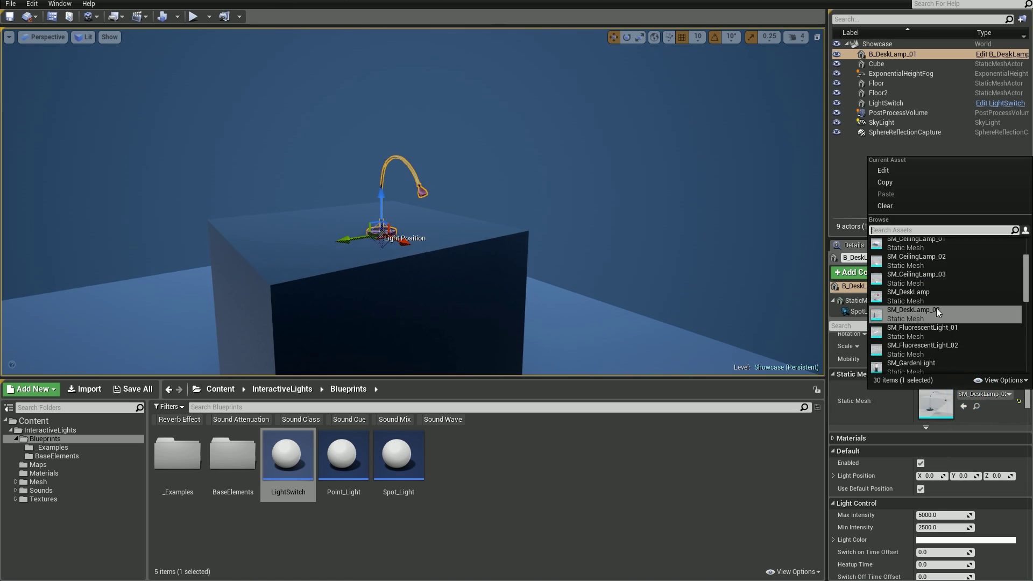
scroll(929, 287, "up", 3)
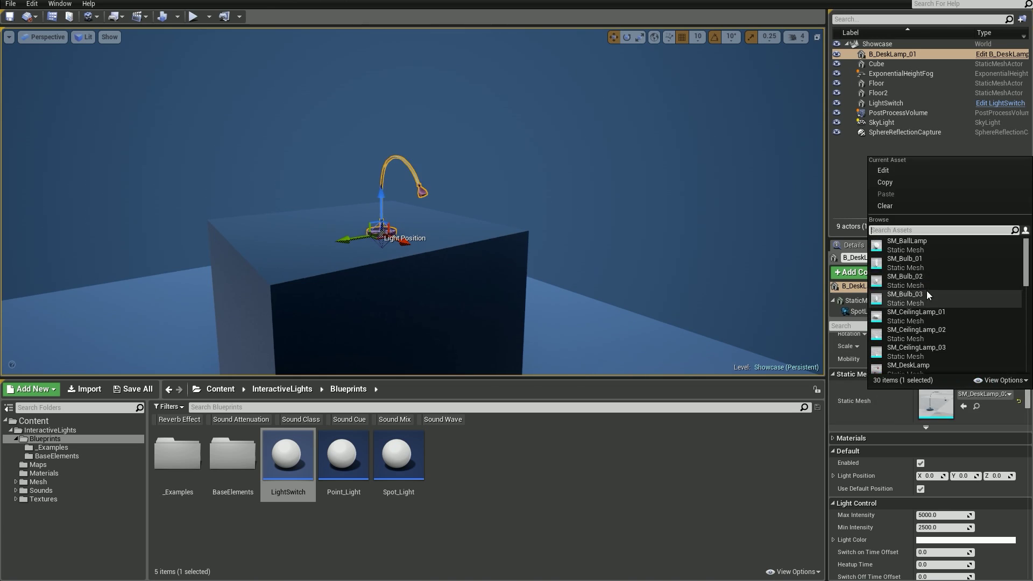
left_click(915, 245)
key("ctrl+z")
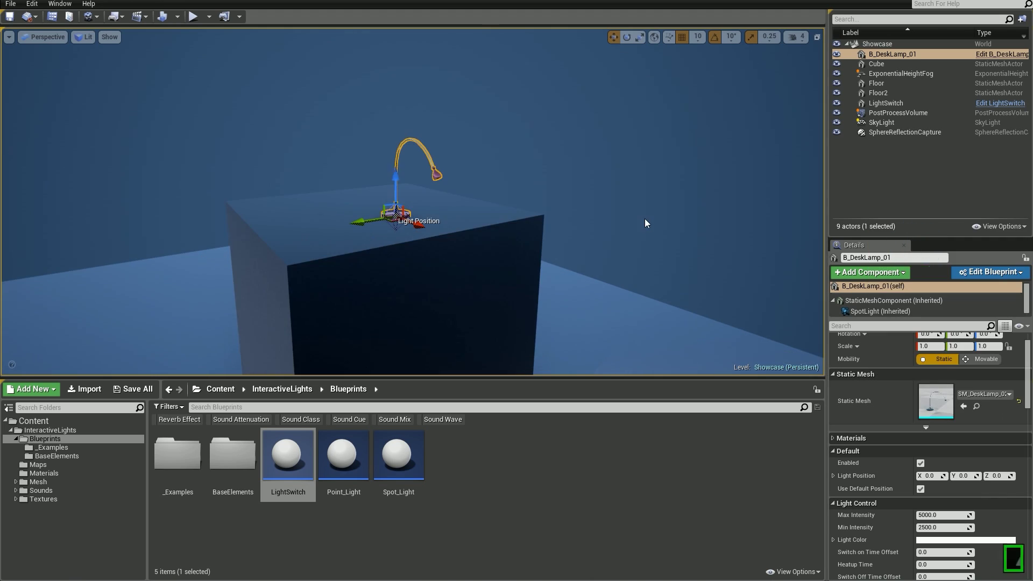
left_click(646, 222)
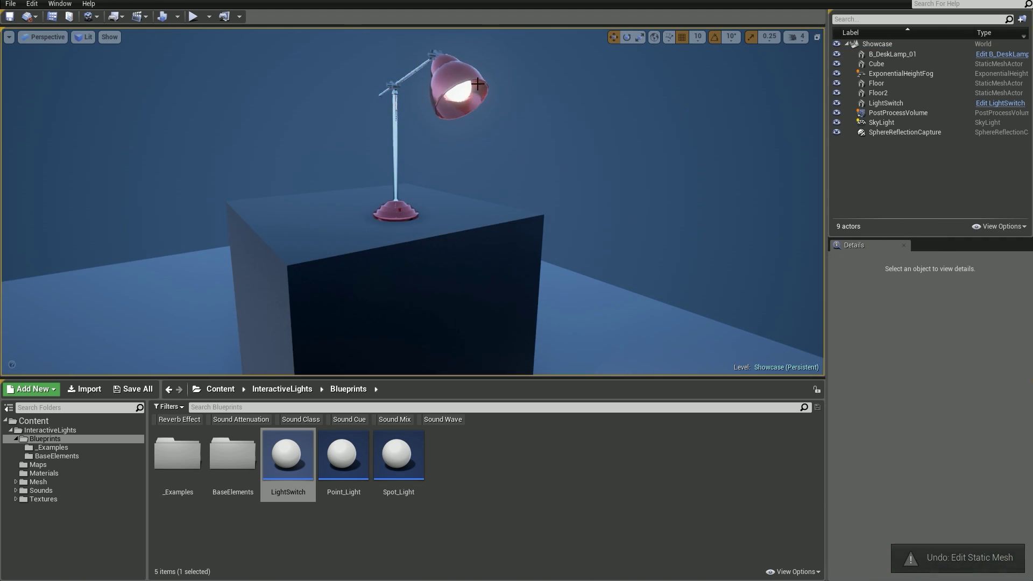
- Toggle the desk lamp's Enabled option off and on again and check its light on the floor
left_click(397, 205)
scroll(896, 442, "down", 1)
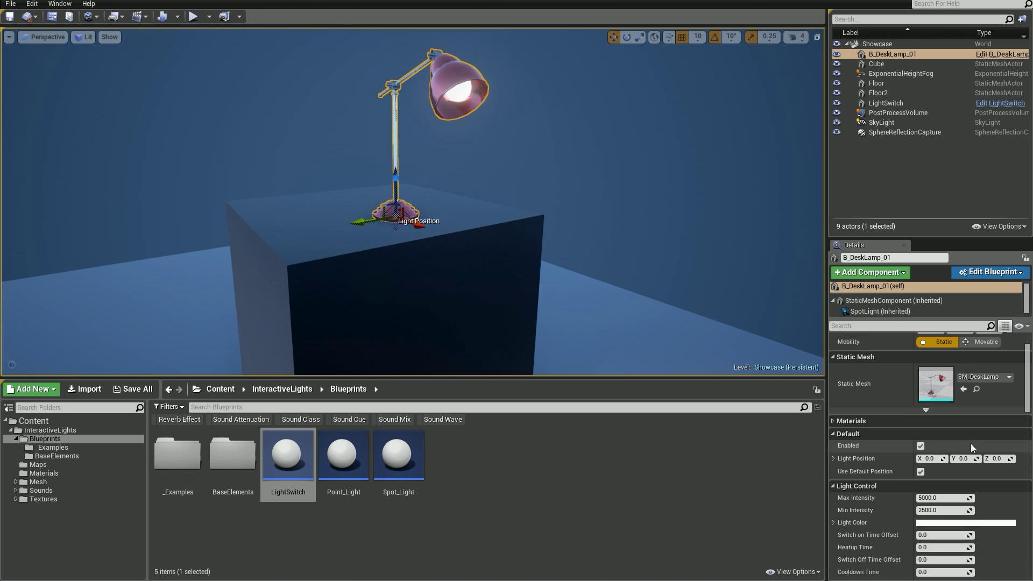
left_click(921, 445)
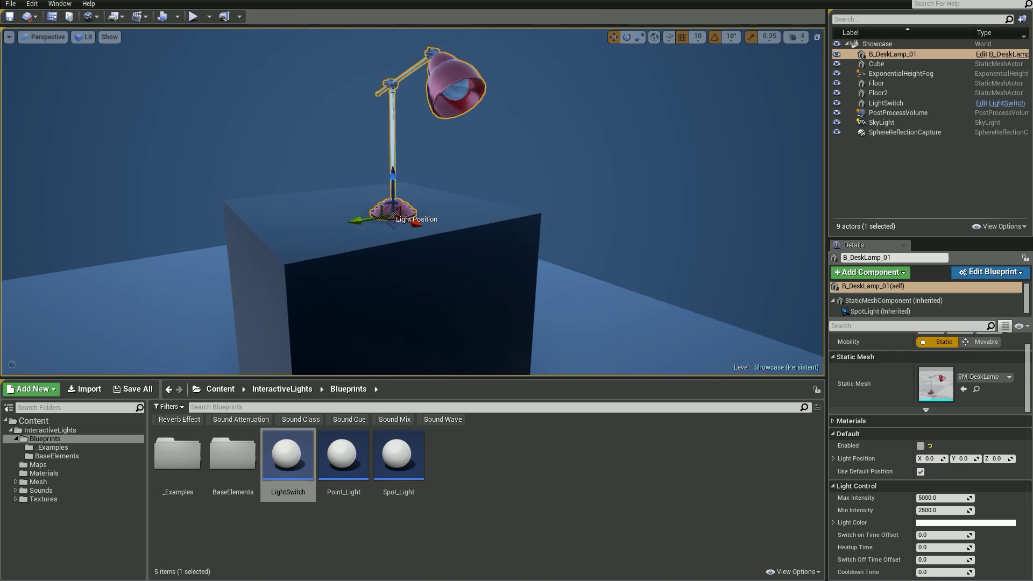
right_click_drag(543, 216, 546, 235)
left_click(920, 446)
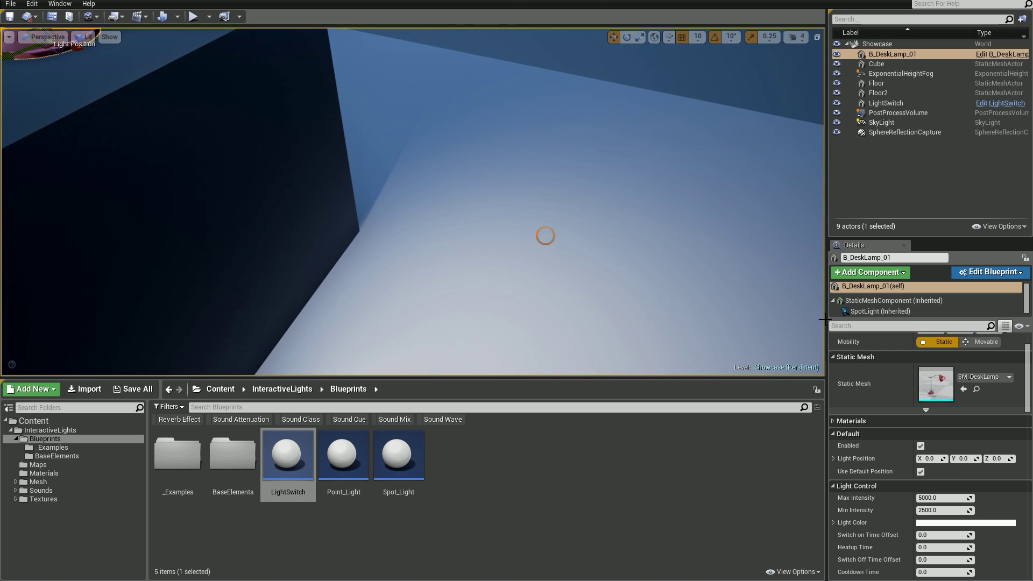
left_click(921, 447)
left_click(921, 446)
right_click_drag(747, 338, 747, 337)
right_click_drag(674, 299, 675, 299)
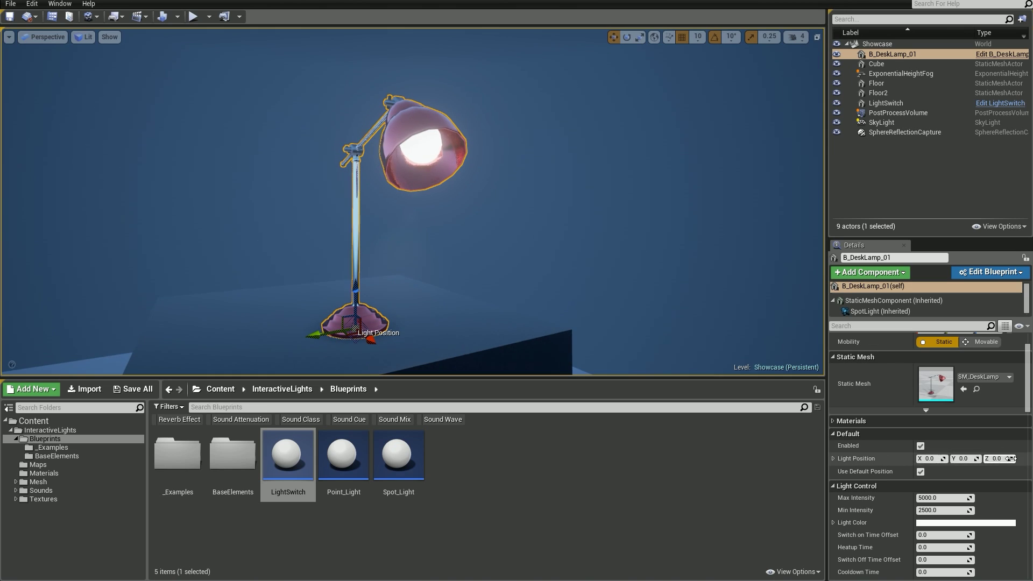
- Place a Point_Light blueprint from the Blueprints folder on the open floor away from the cube
right_click_drag(716, 339, 479, 349)
left_click_drag(343, 455, 410, 112)
key("g")
right_click_drag(410, 112, 484, 123)
left_click_drag(471, 291, 539, 285, "alt")
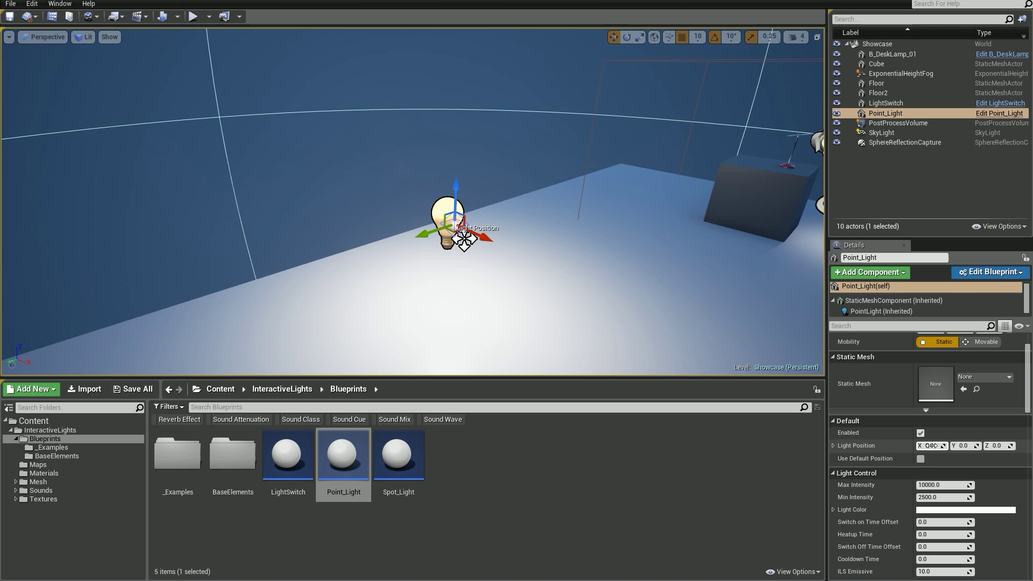
- Offset the point light's Light Position to about X 56.6, Z 93 and toggle Use Default Position to compare
left_click_drag(930, 446, 1017, 442)
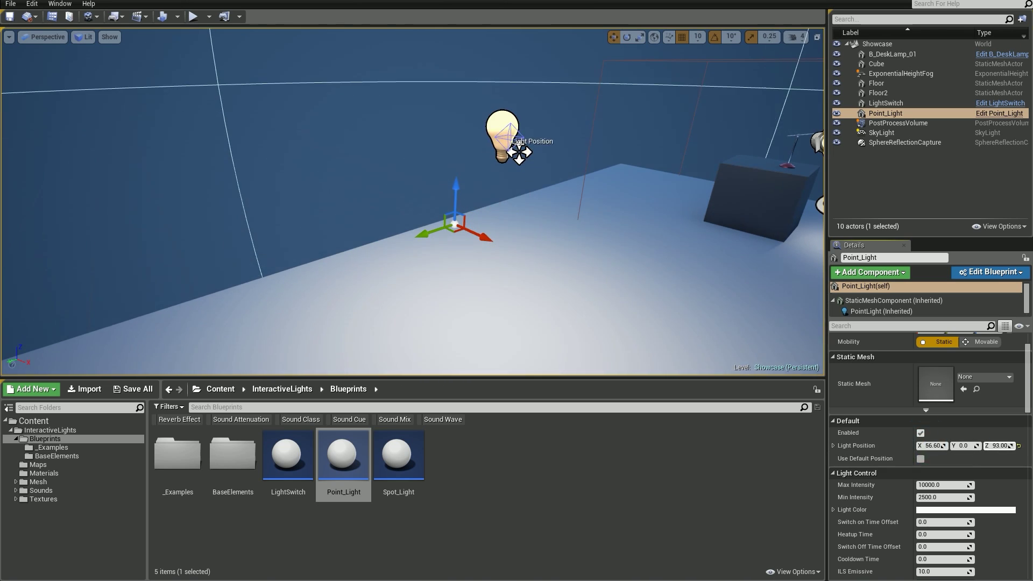
left_click(920, 458)
left_click(919, 458)
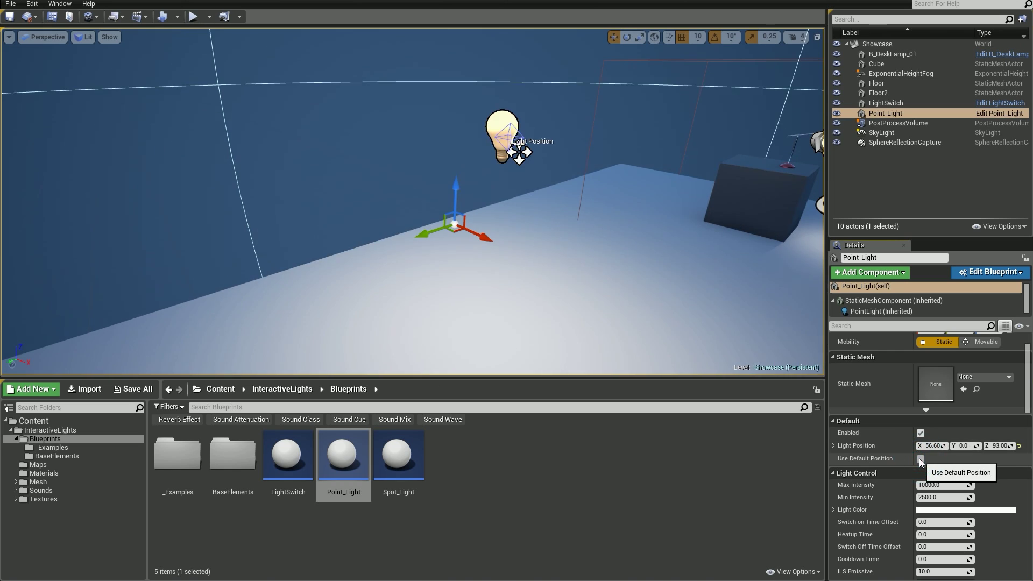
left_click(920, 458)
left_click(919, 459)
left_click(920, 458)
left_click(920, 459)
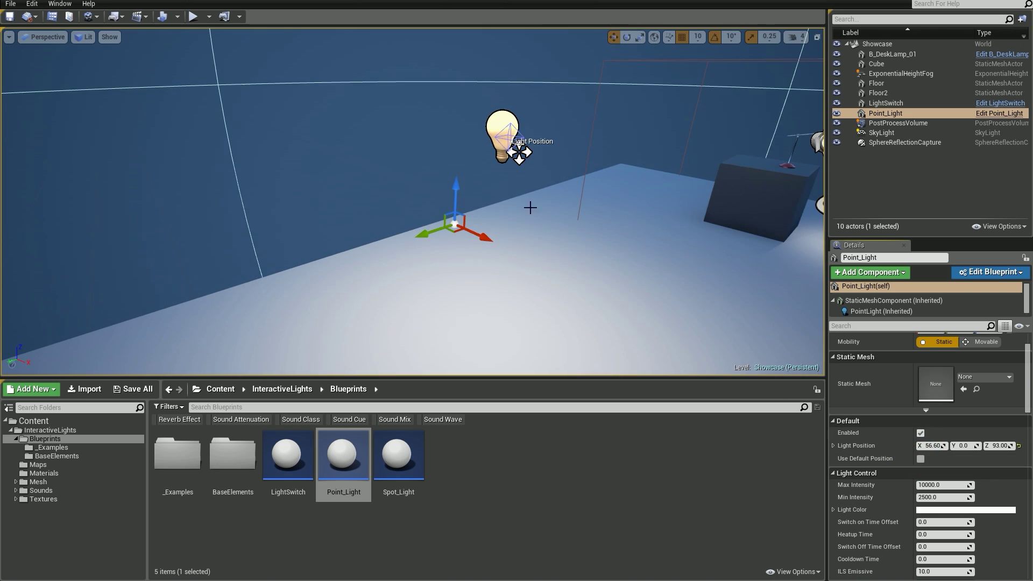
- Move the point light's Light Position handle along Y to 180 and then 150, toggling Use Default Position on and off
left_click(517, 133)
left_click_drag(506, 140, 260, 192)
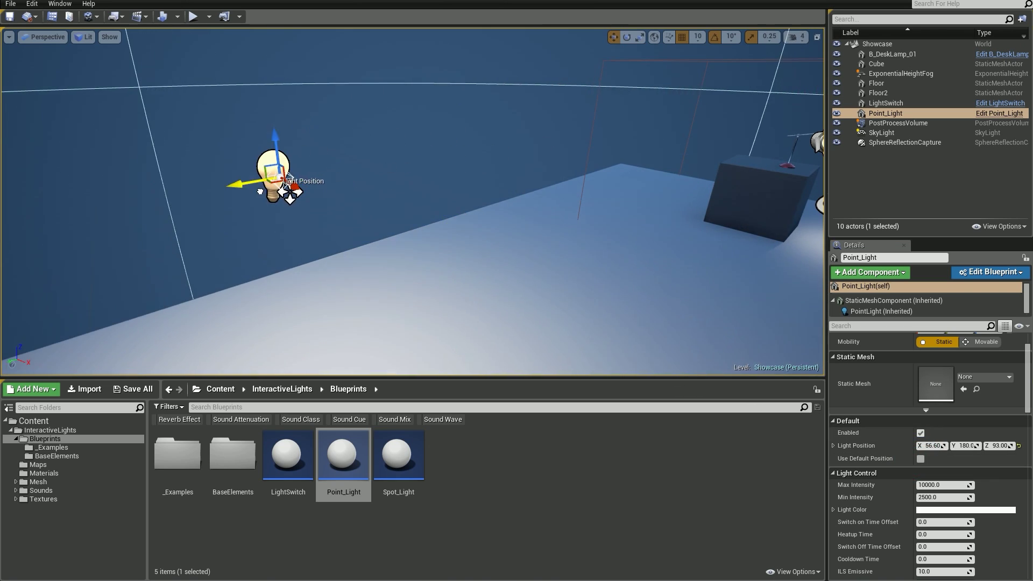
left_click(920, 458)
right_click_drag(645, 258, 570, 258)
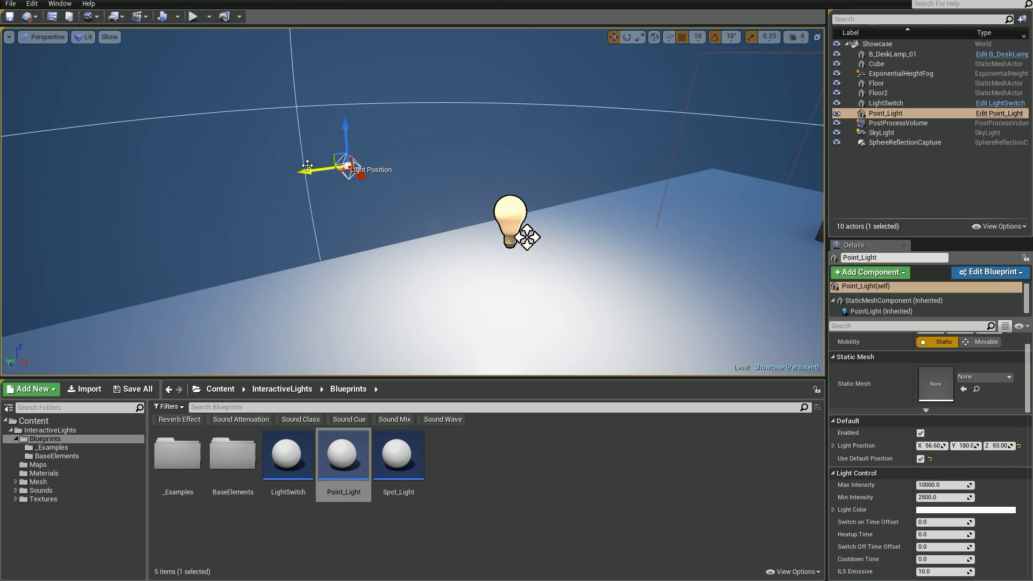
left_click_drag(308, 165, 366, 162)
left_click(920, 459)
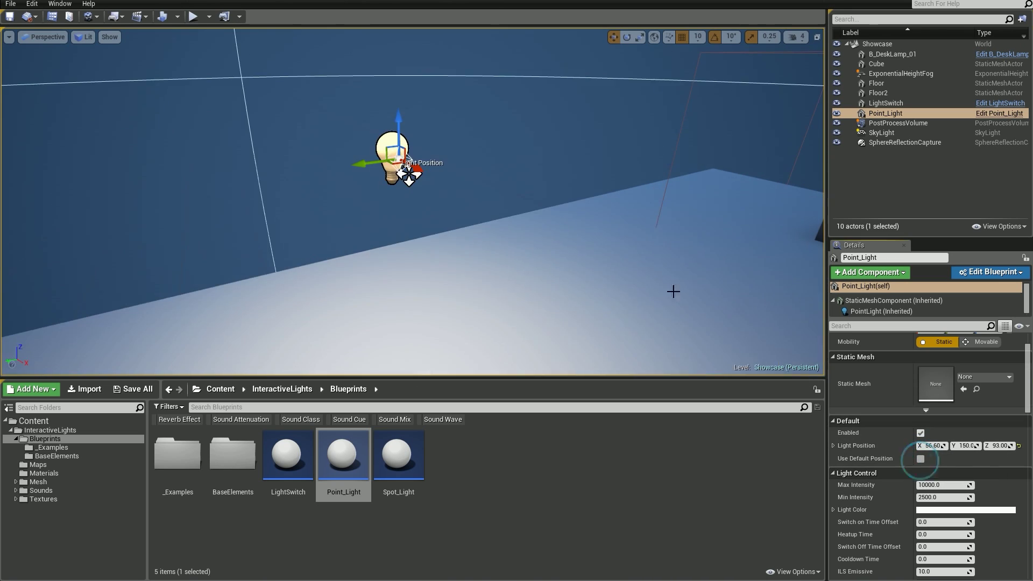
- Select the desk lamp on the cube and toggle its Use Default Position option off and on to compare the light's placement
right_click_drag(673, 290, 807, 277)
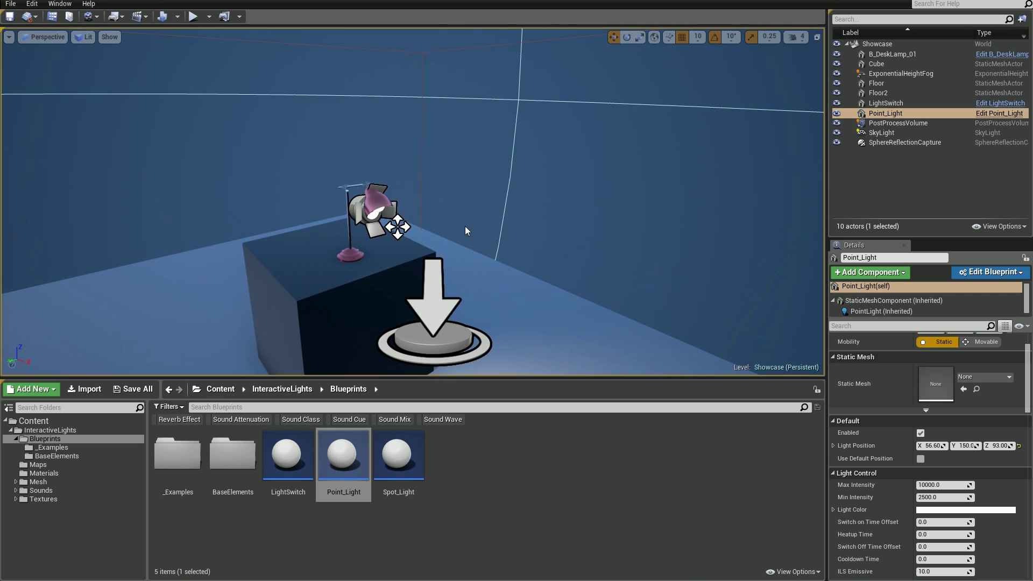
left_click(368, 198)
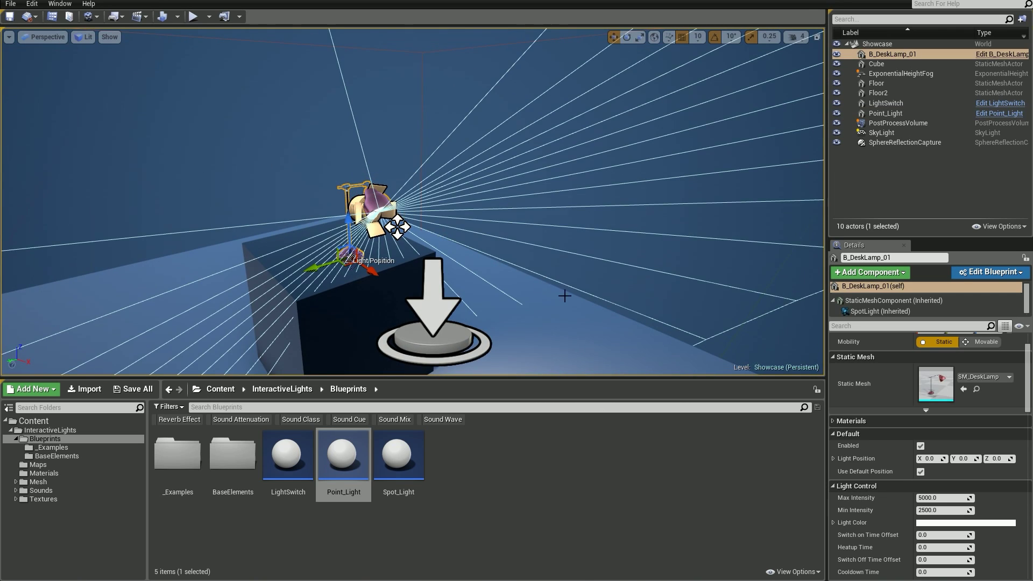
left_click(920, 472)
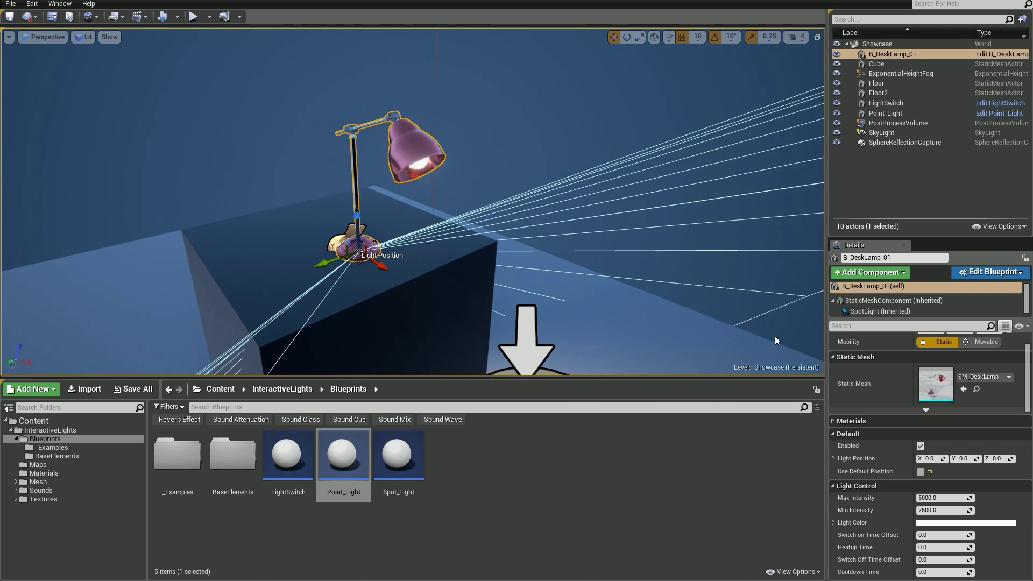
left_click(920, 472)
left_click(920, 472)
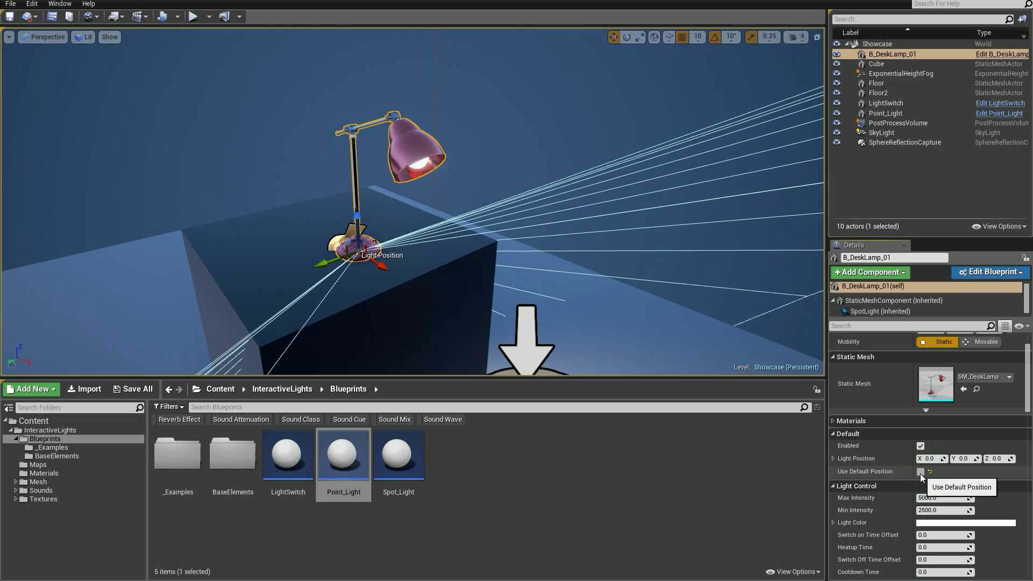
left_click(920, 473)
key("s")
right_click_drag(529, 190, 570, 201)
key("g")
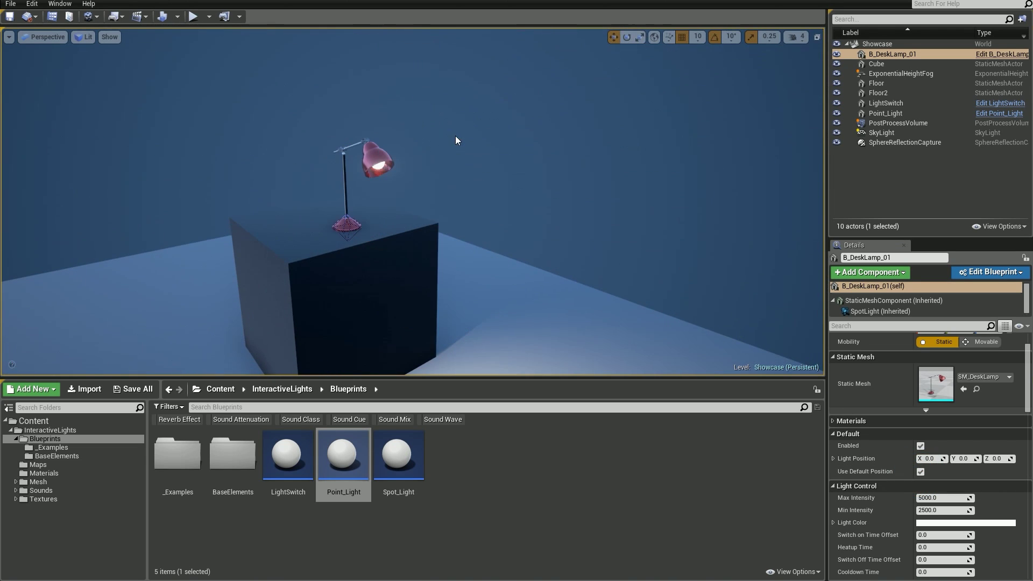
- Try a Max Intensity of about 15830 on the desk lamp and reset it to its default
scroll(878, 469, "down", 5)
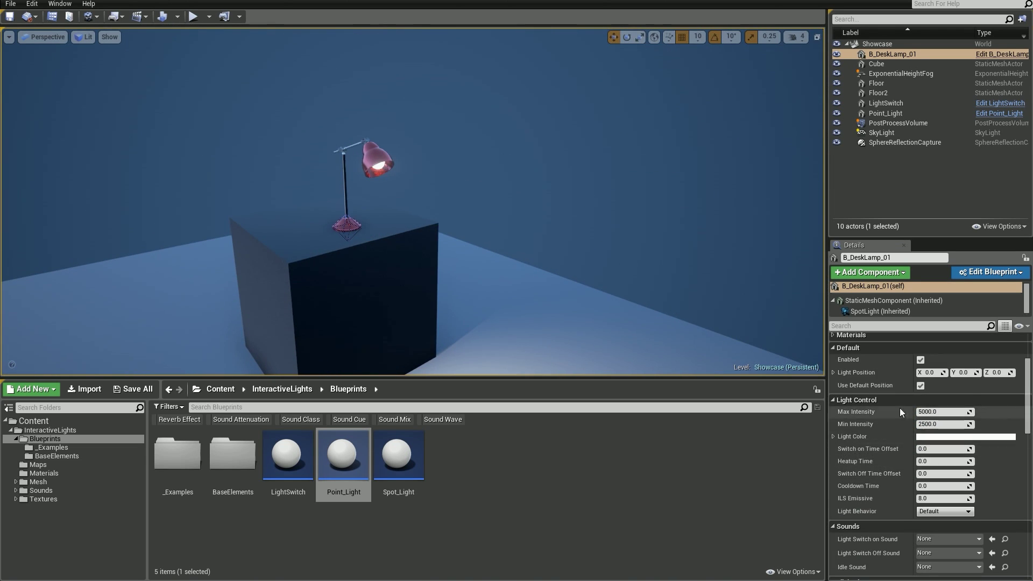
right_click_drag(815, 355, 839, 377)
mouse_move(941, 412)
left_mouse_down()
mouse_move(995, 411)
mouse_move(931, 411)
mouse_move(952, 414)
left_mouse_up()
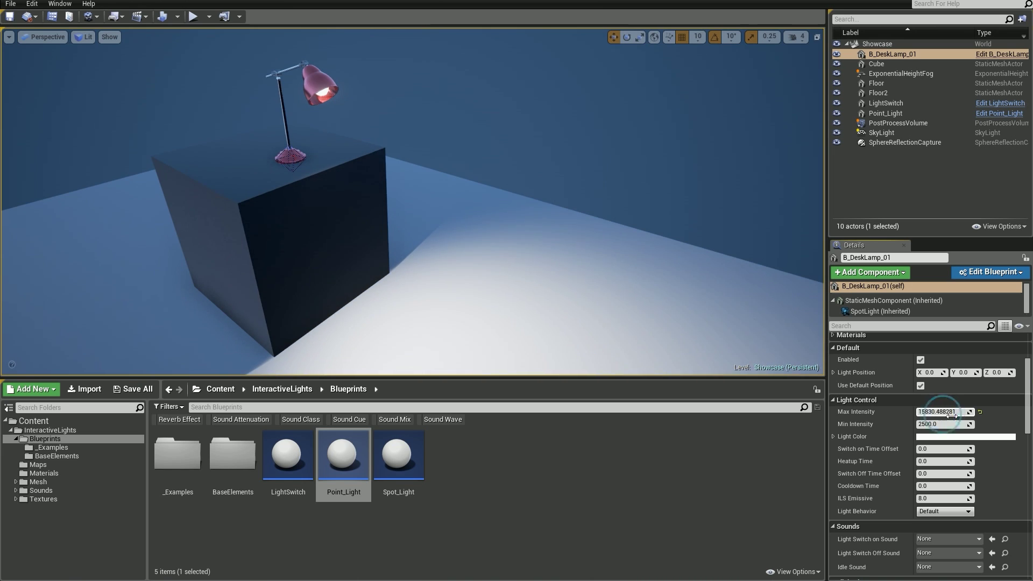
left_click(979, 414)
- Set the desk lamp's Min Intensity to 500
right_click_drag(412, 201, 445, 212)
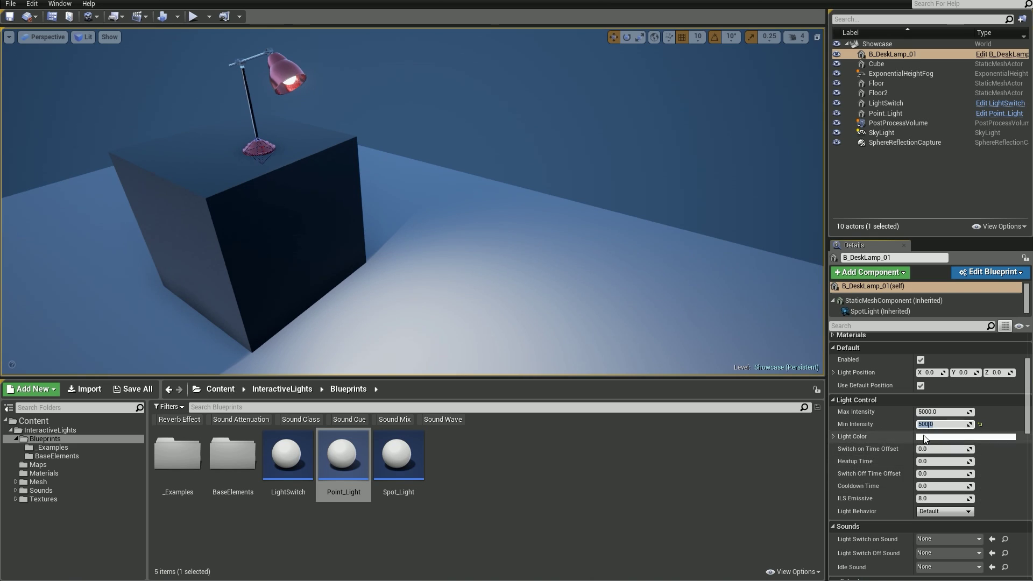
right_click_drag(682, 331, 661, 323)
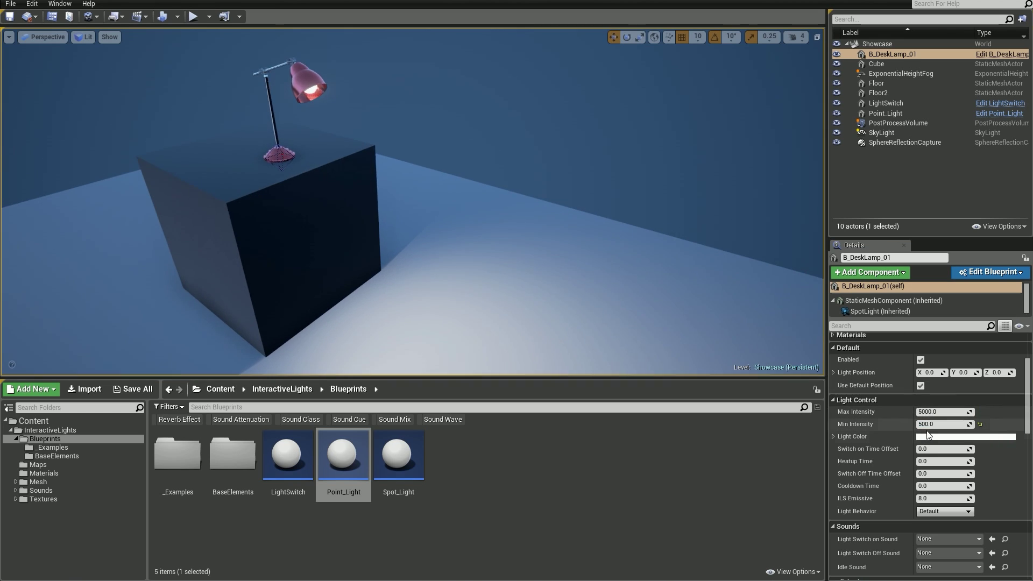
- Preview a light green Light Color (hex 83FF76FF) on the desk lamp and discard the change
left_click(938, 439)
left_click_drag(867, 429, 831, 452)
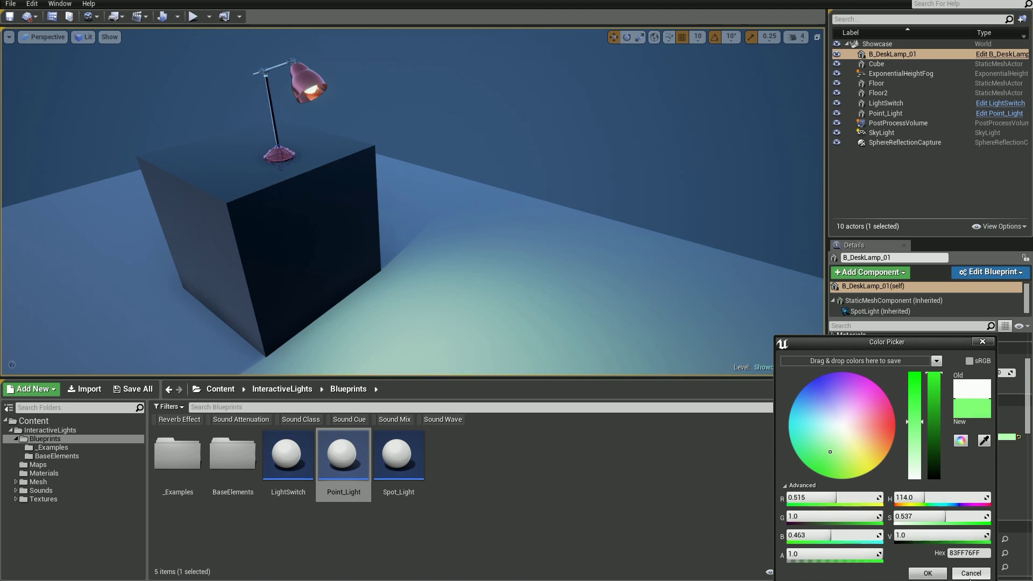
left_click(971, 573)
key("f")
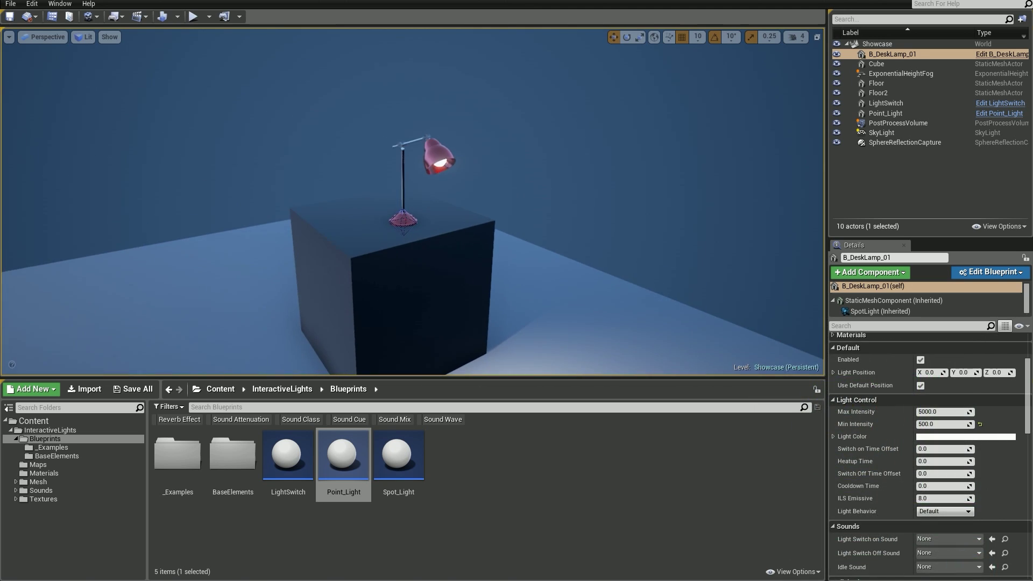
- Select the Point_Light on the open floor and delete it from the level
mouse_move(604, 220)
right_mouse_down()
mouse_move(548, 171)
mouse_move(598, 239)
right_mouse_up()
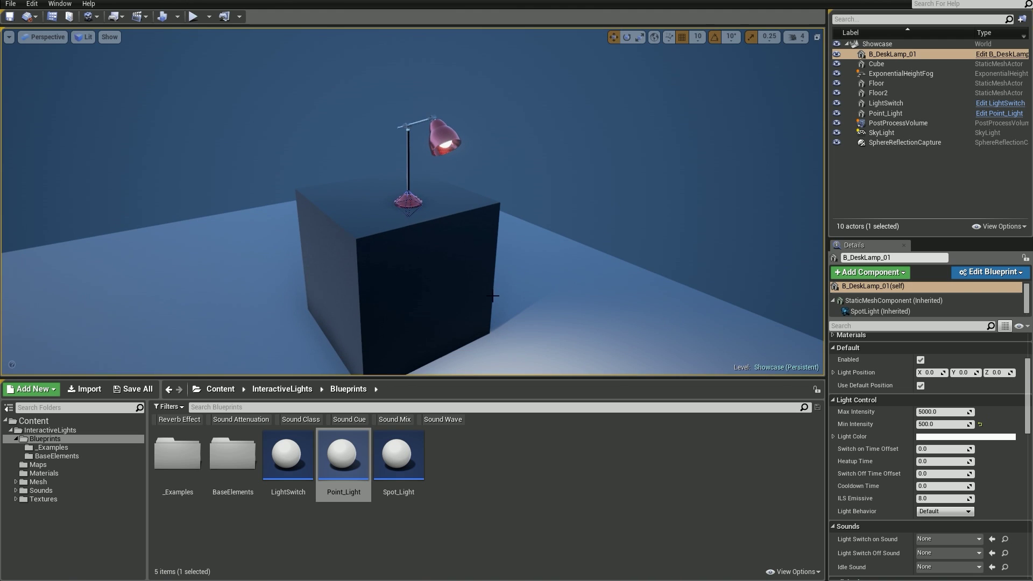
right_click_drag(528, 226, 489, 203)
key("g")
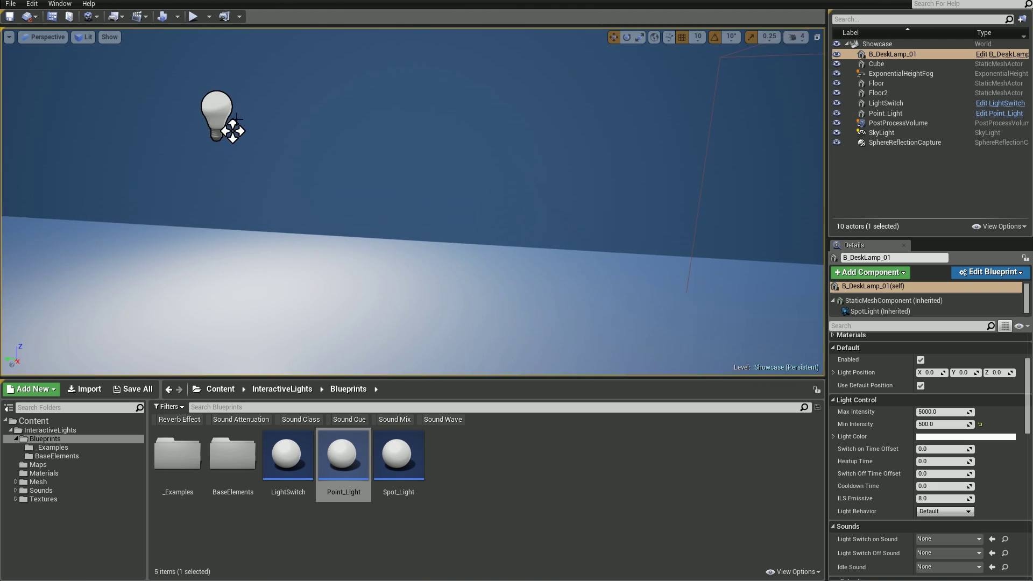
left_click(232, 131)
key("Delete")
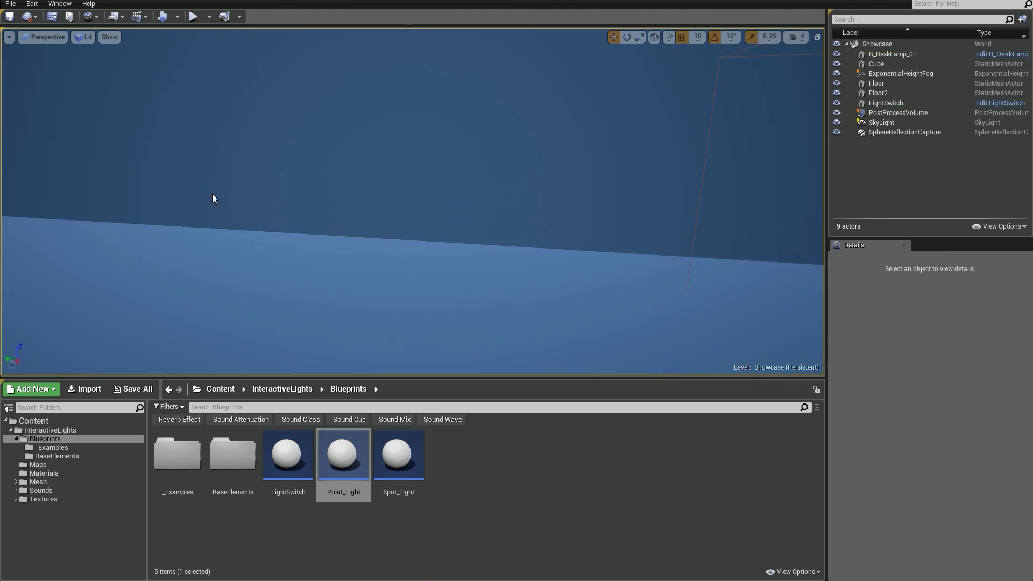
- Place a B_Bulb_01 blueprint from the _Examples folder above the open floor area
double_click(188, 454)
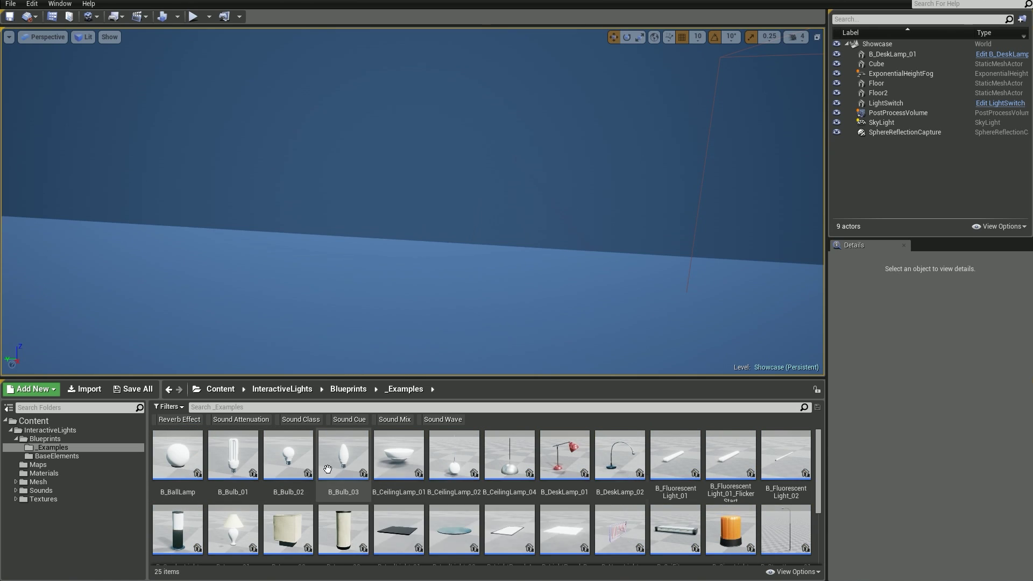
left_click_drag(247, 460, 255, 131)
key("g")
right_click_drag(255, 132, 309, 113)
key("f")
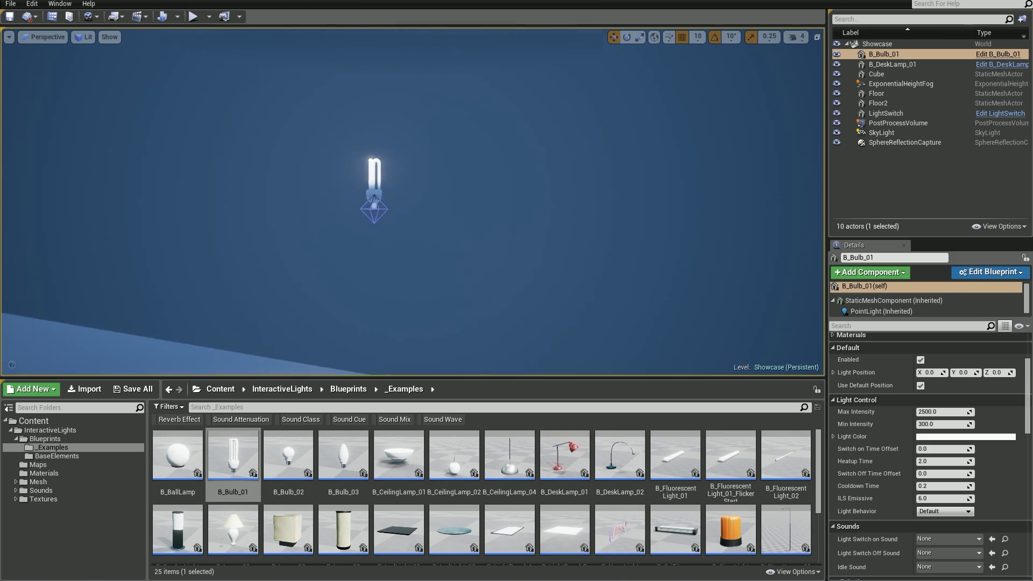
- Change the bulb's Light Color to a red around hex FF2413FF and compare the glow of its tubes and the floor
left_click(925, 436)
left_click_drag(882, 419, 893, 426)
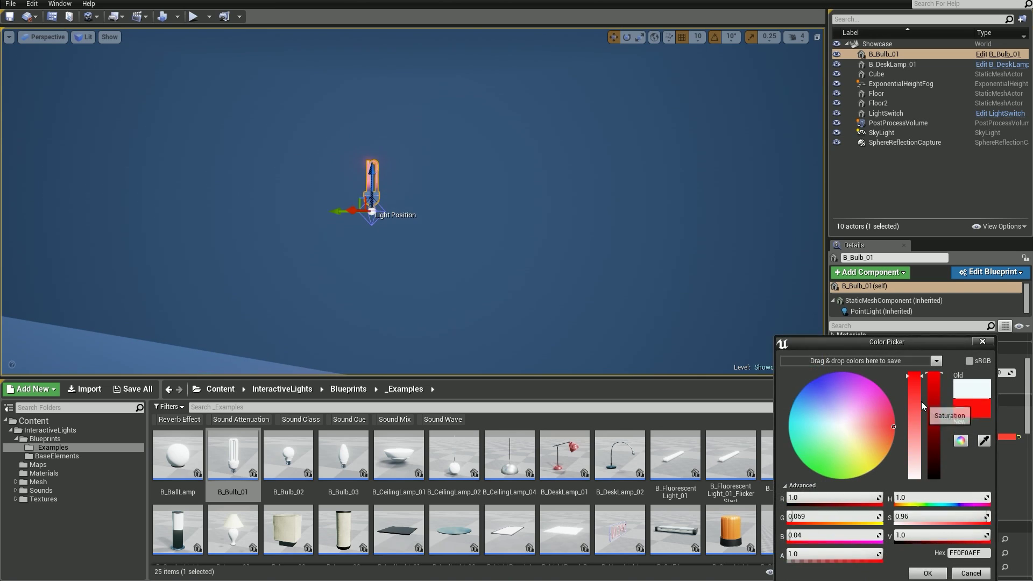
left_click(913, 380)
right_click_drag(497, 239, 440, 175)
key("w")
mouse_move(848, 412)
left_mouse_down()
mouse_move(870, 396)
mouse_move(840, 398)
mouse_move(833, 434)
mouse_move(877, 451)
mouse_move(891, 429)
left_mouse_up()
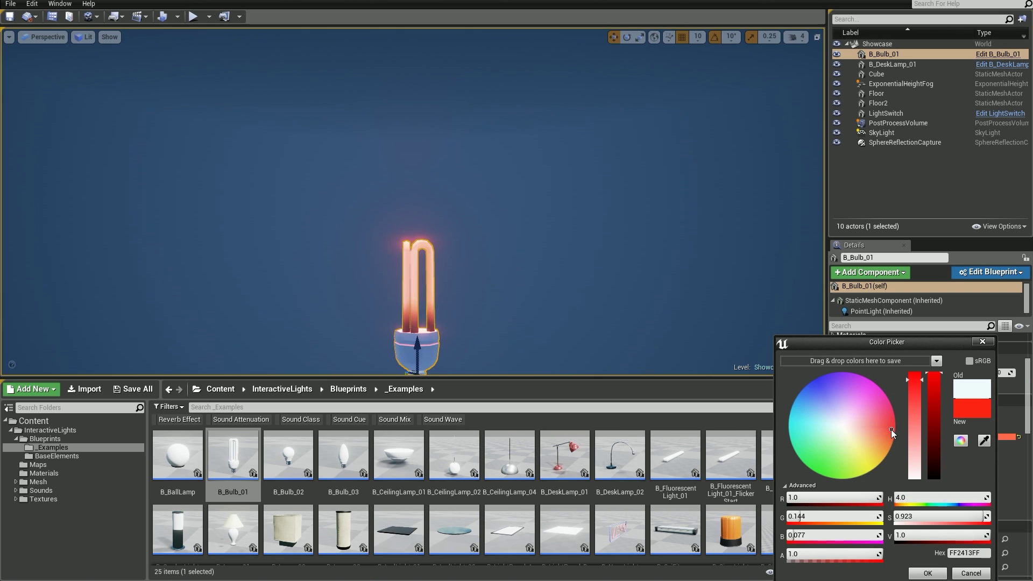
right_click_drag(549, 260, 597, 301)
key("s")
left_click(938, 575)
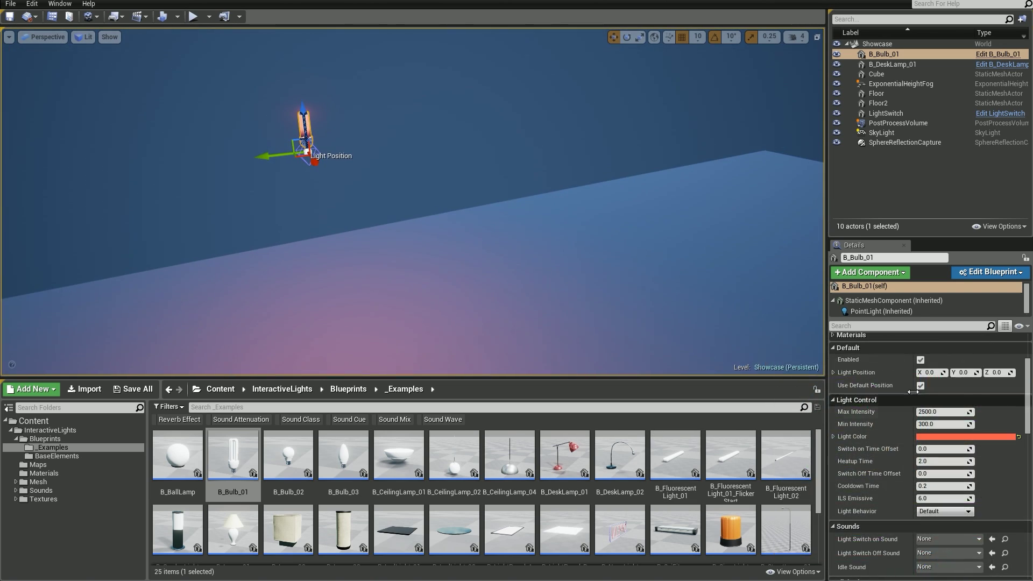
- Examine the material instance in the bulb's Element 0 and its parent M_Emissive_Master for the emissive and color parameters
scroll(890, 373, "up", 3)
left_click(861, 405)
double_click(934, 430)
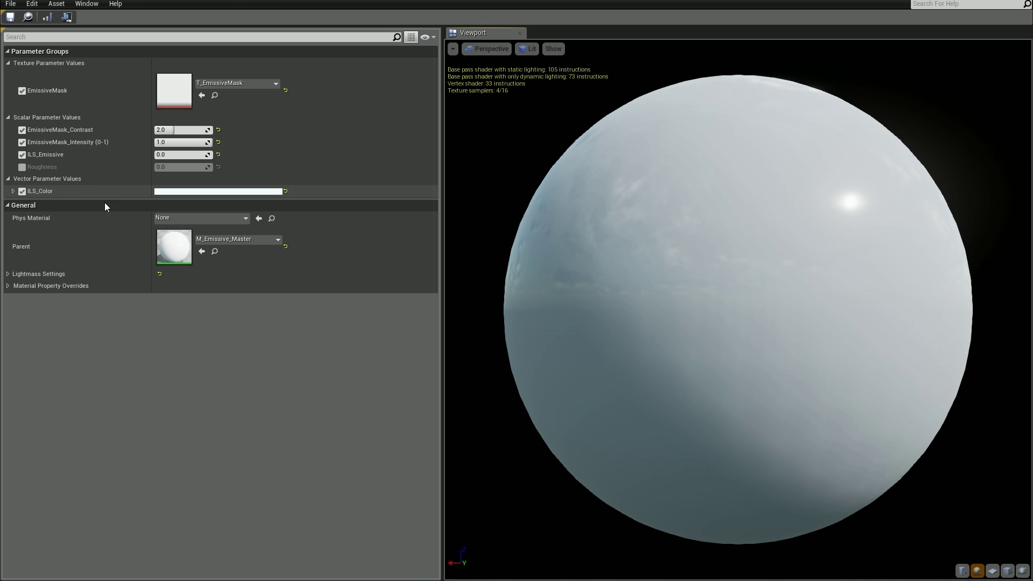
double_click(172, 240)
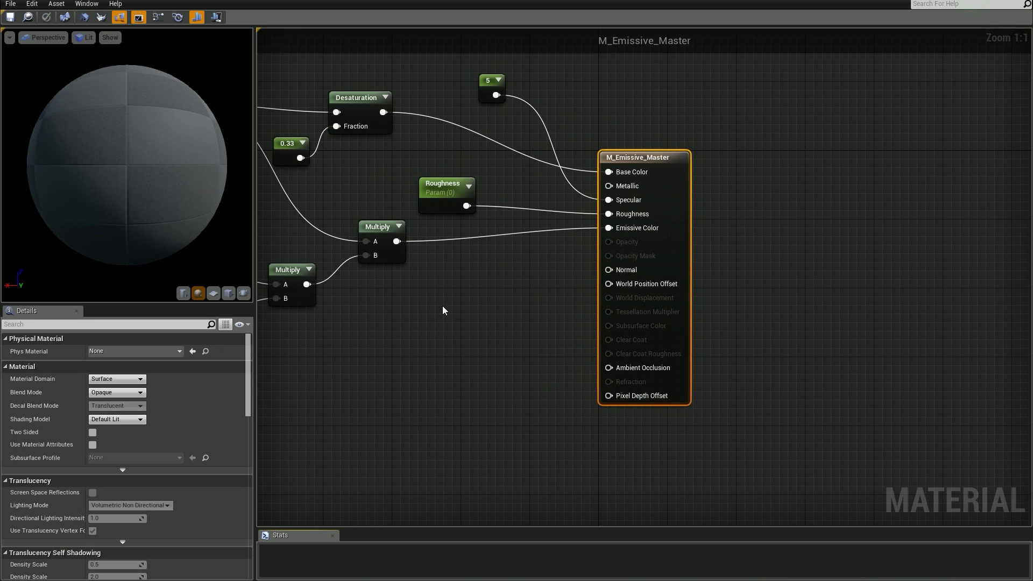
right_click_drag(443, 311, 756, 401)
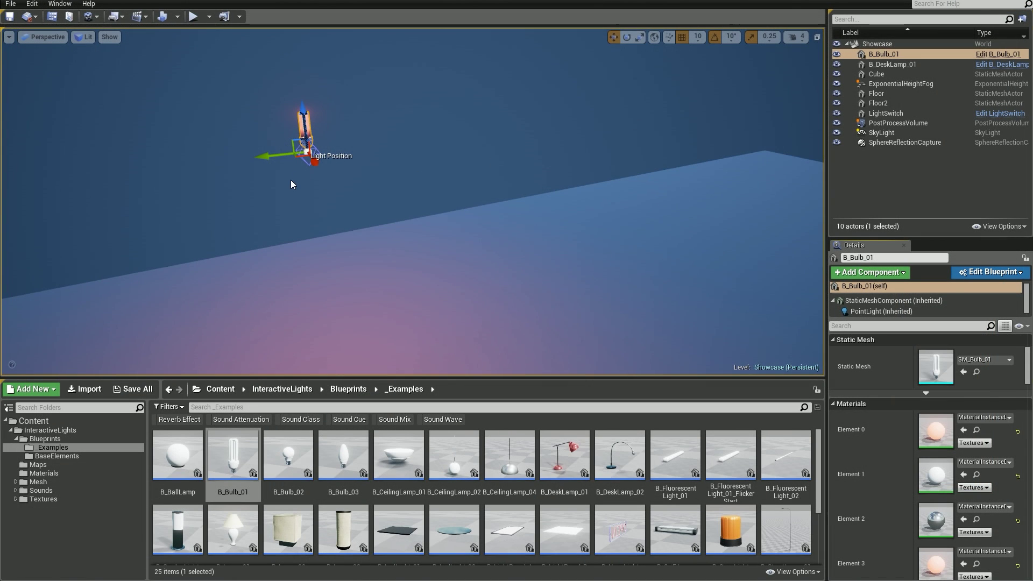
- Delete the B_Bulb_01 actor from the level and return to the desk lamp
right_click_drag(291, 181, 350, 127)
key("Delete")
right_click_drag(301, 156, 295, 179)
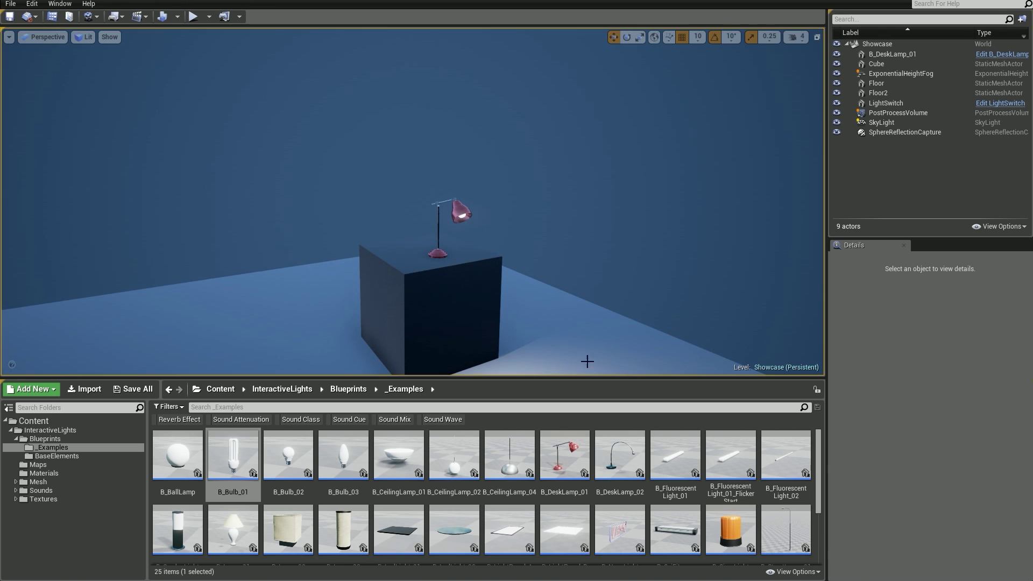
- Set the desk lamp's Switch on Time Offset to 2 and its Switch Off Time Offset to 4
right_click_drag(370, 277, 400, 180)
left_click(400, 181)
key("f")
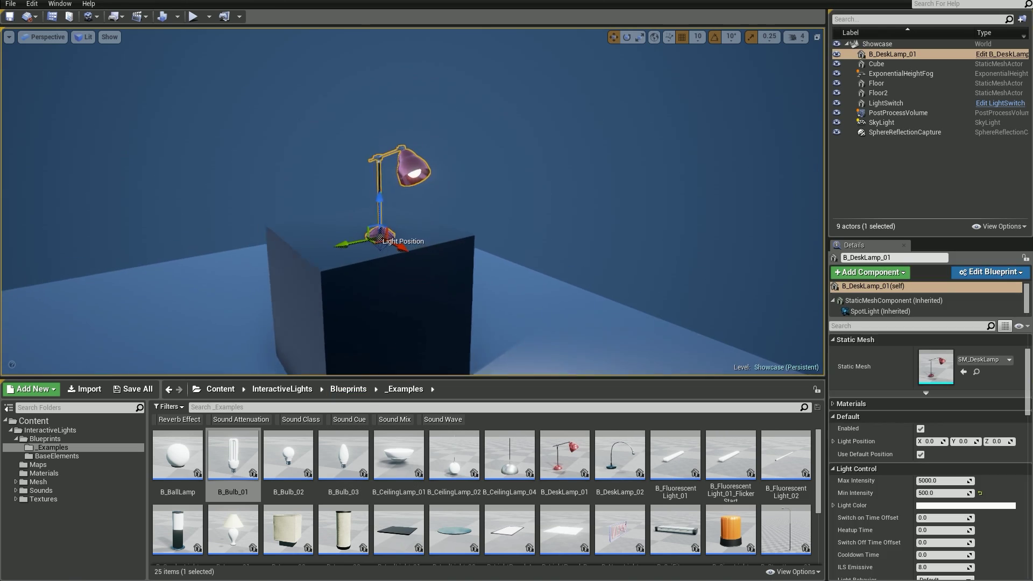
scroll(963, 465, "down", 2)
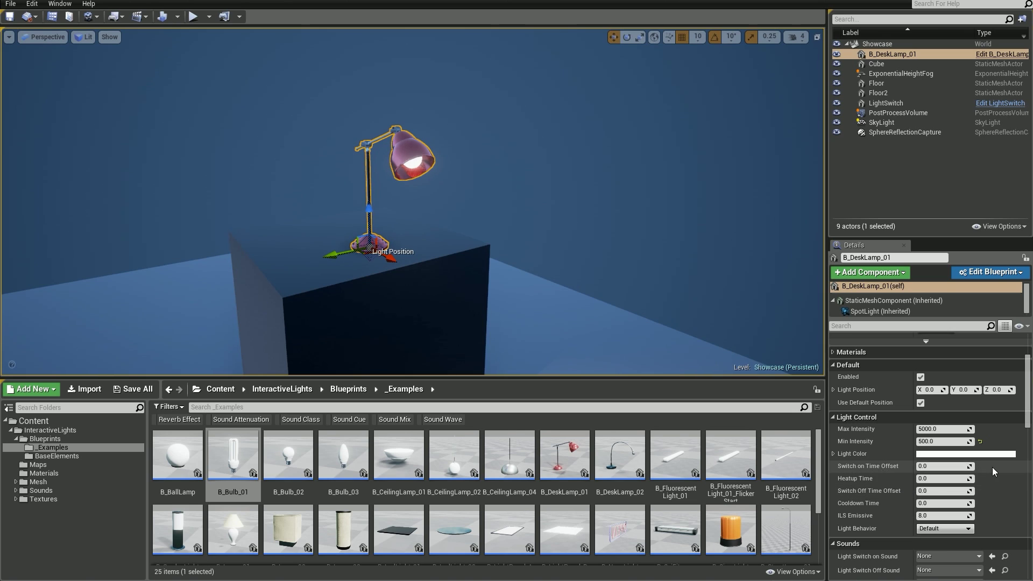
right_click_drag(538, 226, 579, 306)
right_click_drag(457, 215, 524, 202)
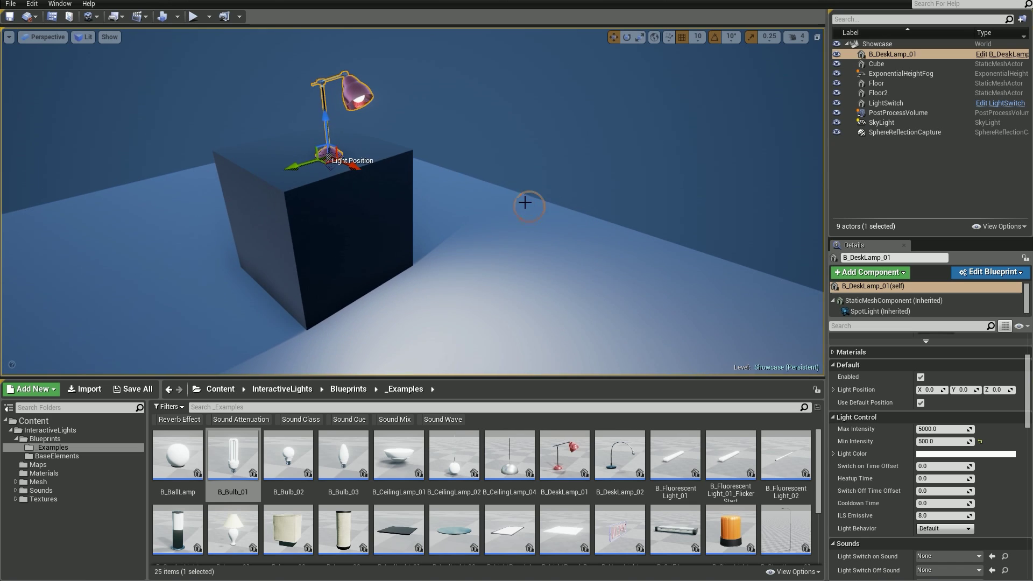
left_click(946, 468)
type("2")
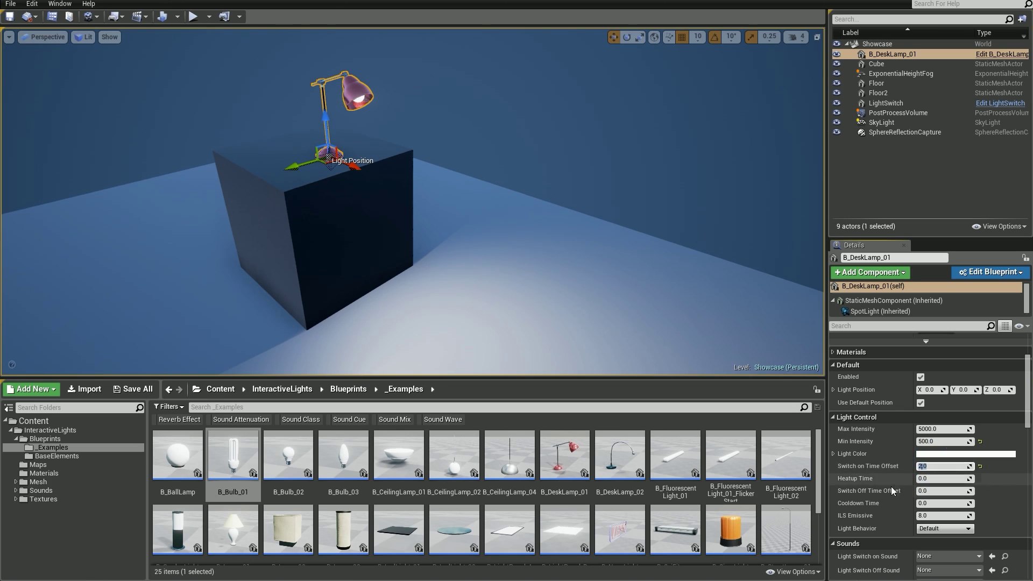
left_click(942, 491)
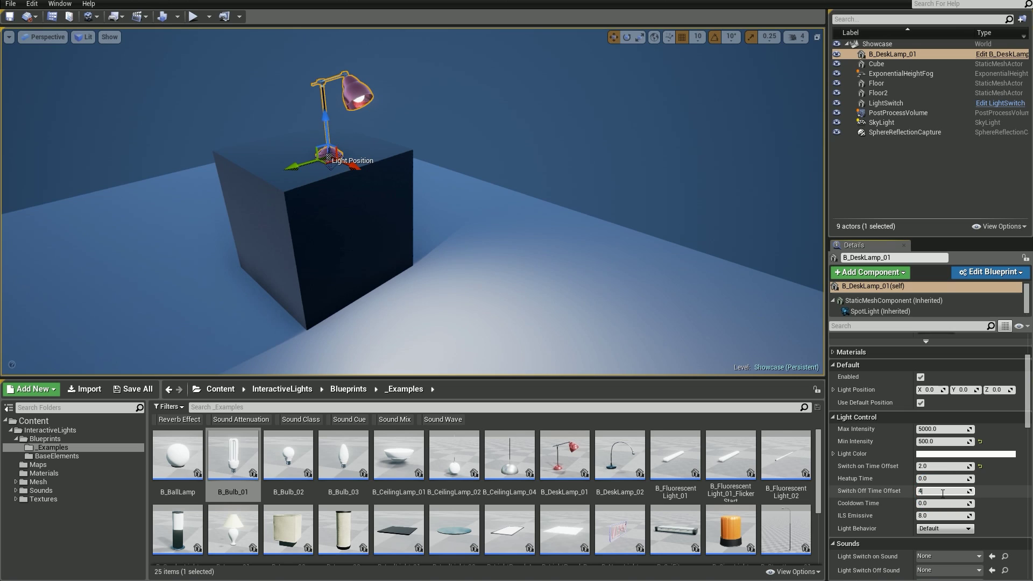
- Select the LightSwitch beside the cube and turn off its Switch On option
right_click_drag(461, 245, 475, 246)
scroll(460, 245, "down", 4)
key("g")
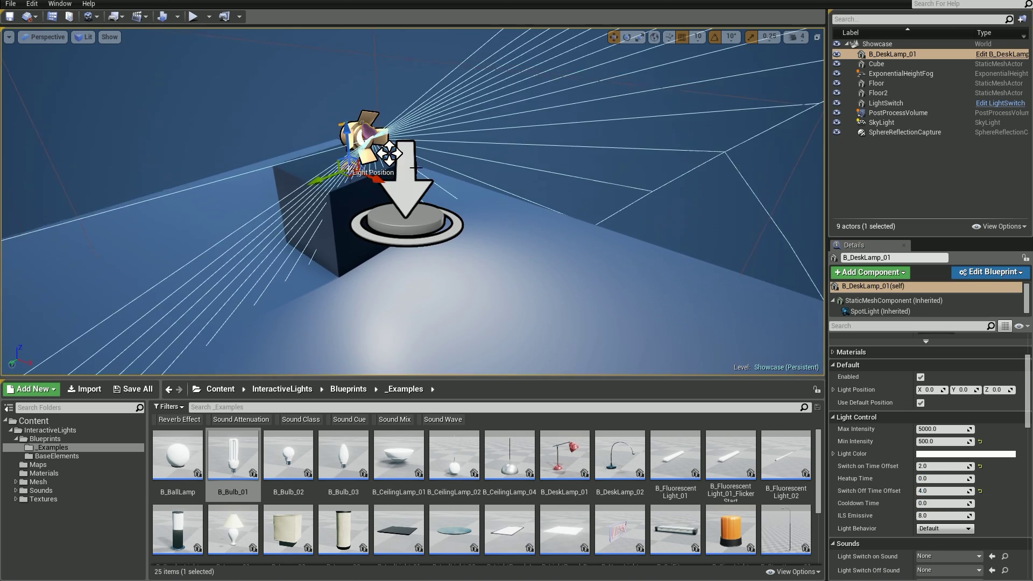
left_click(447, 232)
left_click(919, 364)
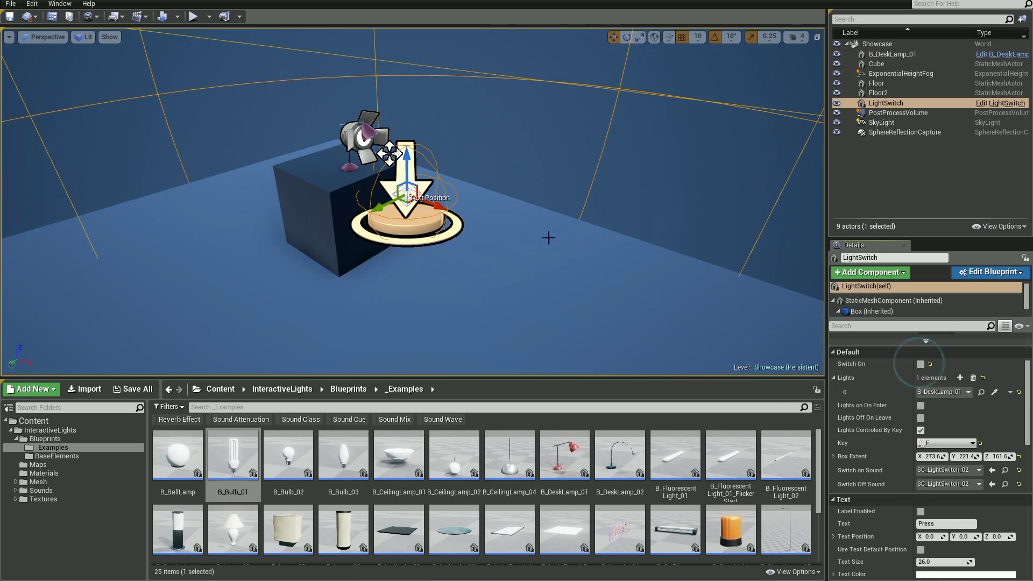
- Play-test the level to watch the desk lamp's delayed switching, and stop the session
right_click_drag(549, 233, 533, 218)
left_click(192, 16)
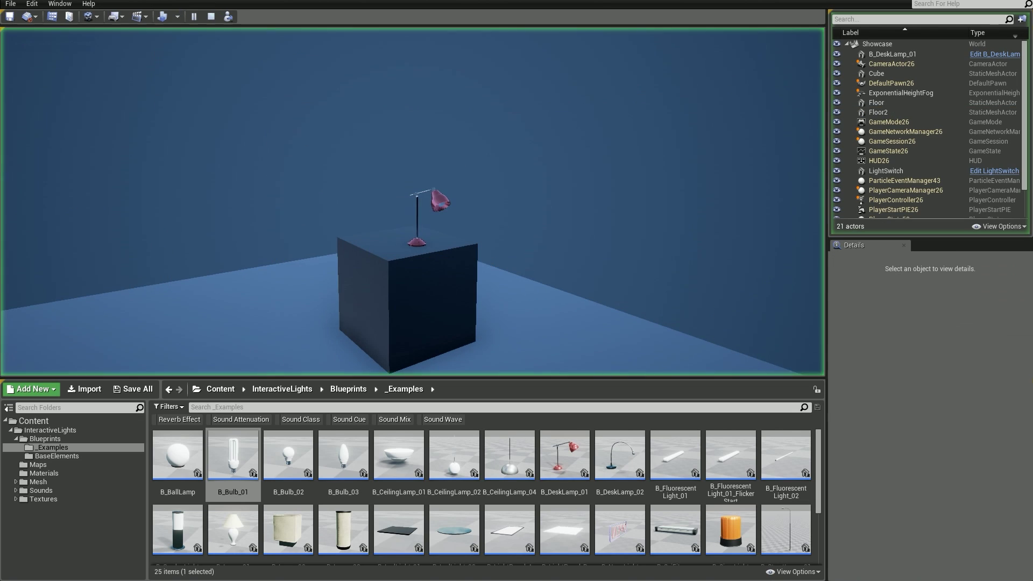
key("w")
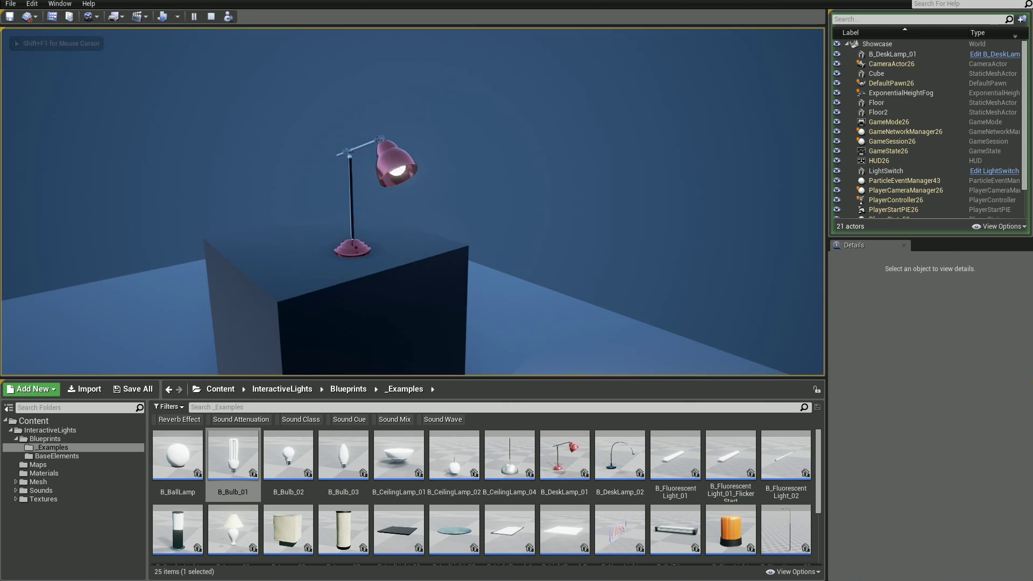
key("w")
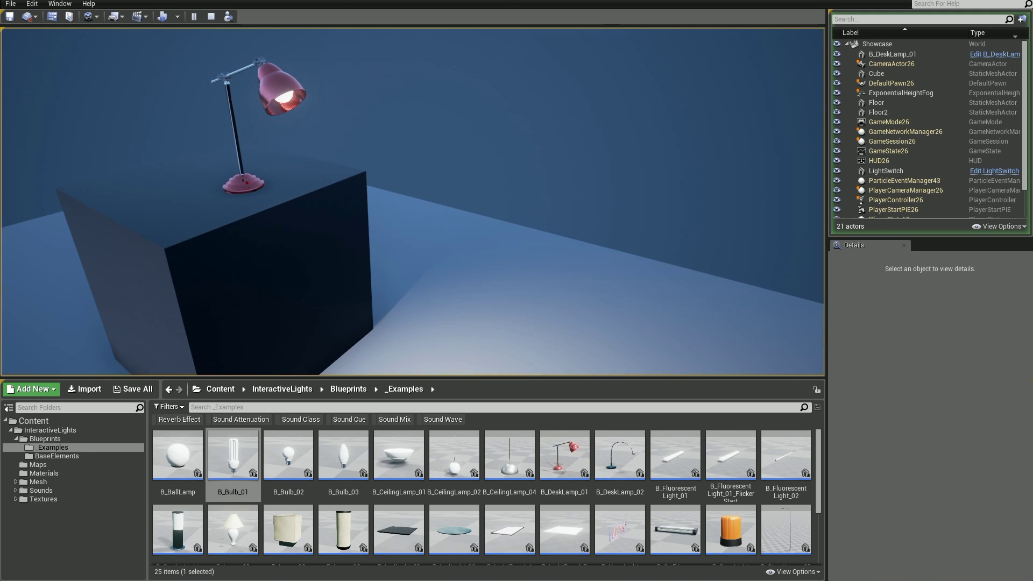
key("a")
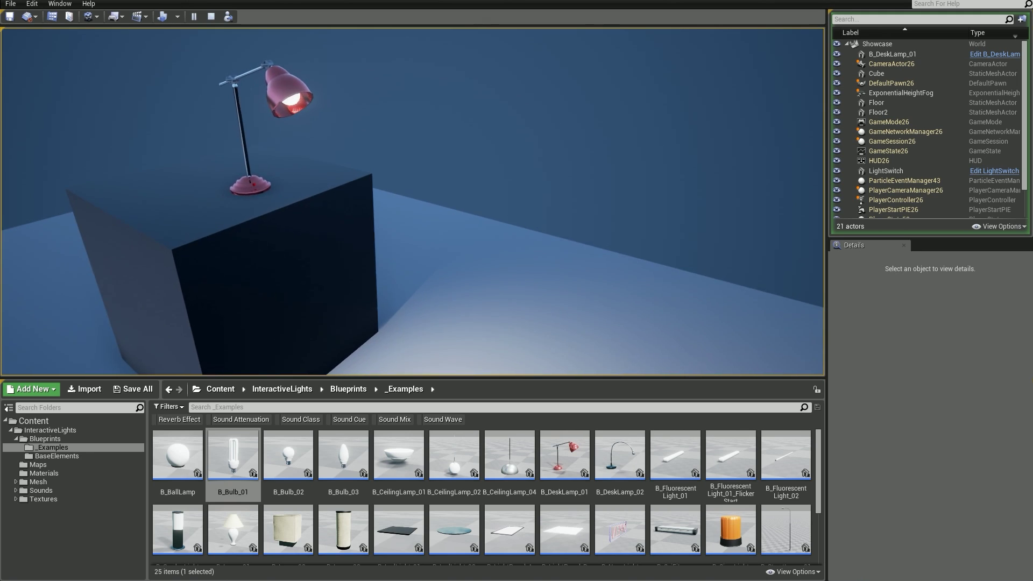
key("a")
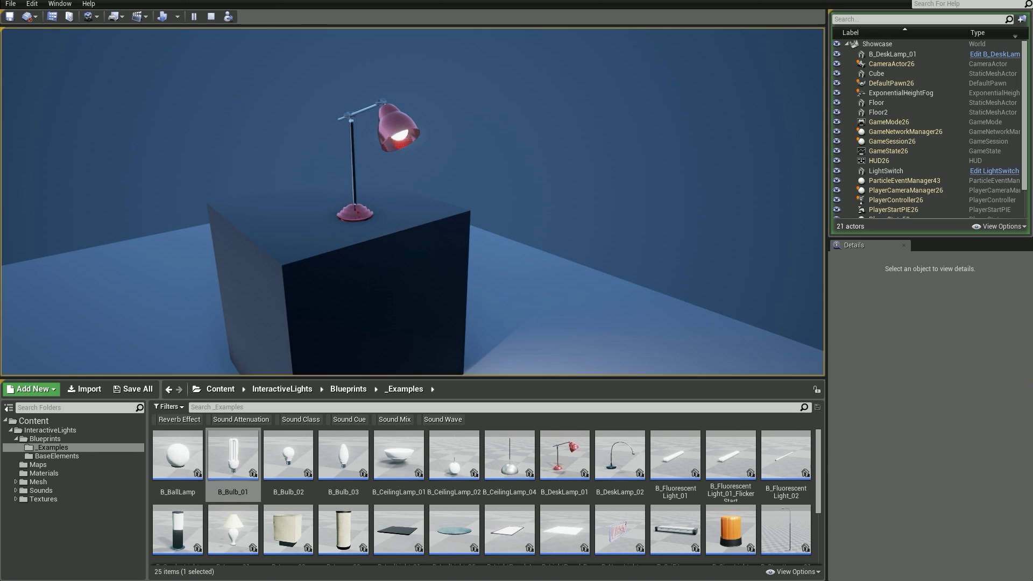
key("Escape")
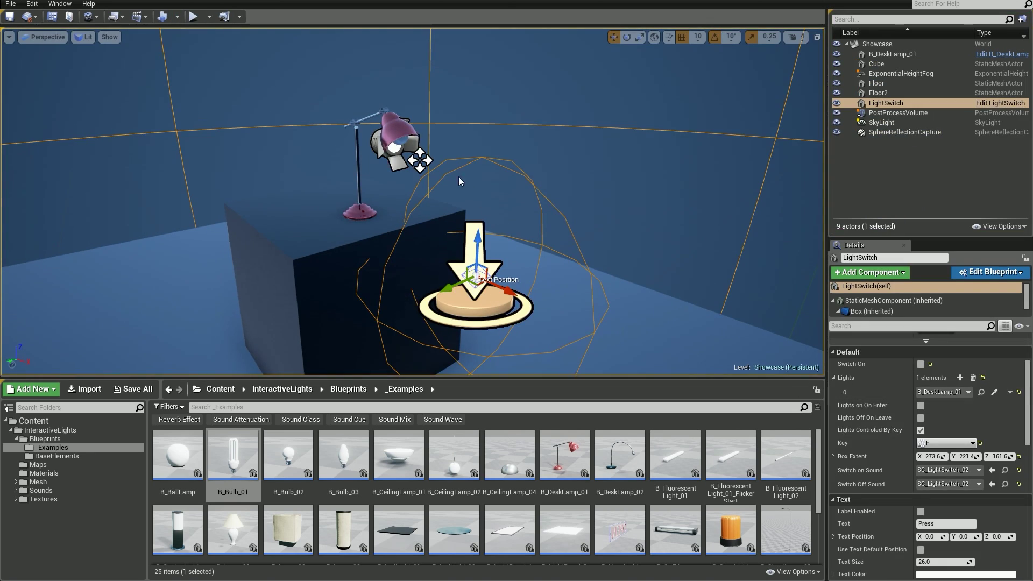
- Set the desk lamp's Heatup Time and Cooldown Time to 2 and reset both switch time offsets to their defaults
right_click_drag(458, 177, 449, 159)
key("g")
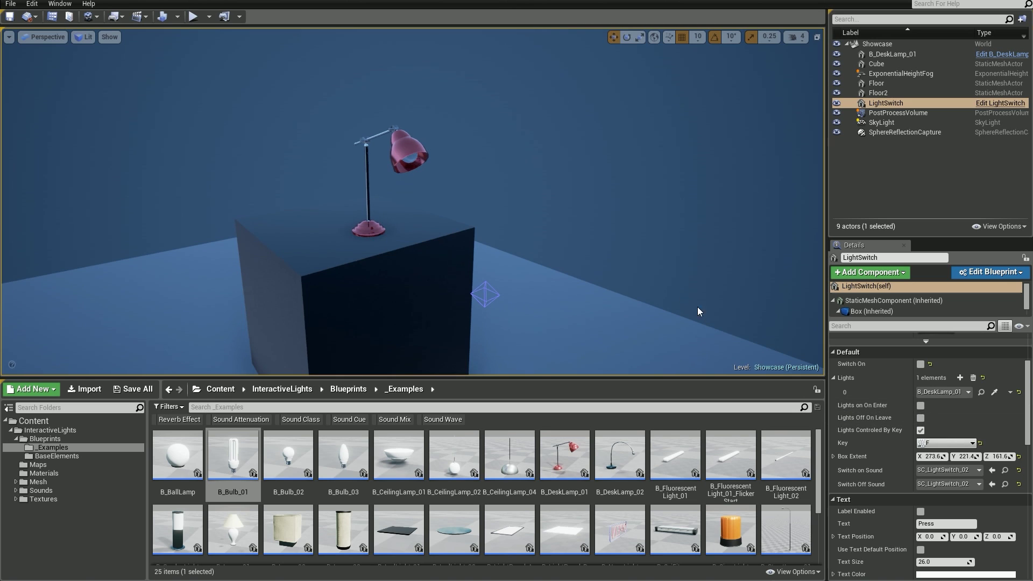
key("s")
right_click_drag(546, 210, 546, 233)
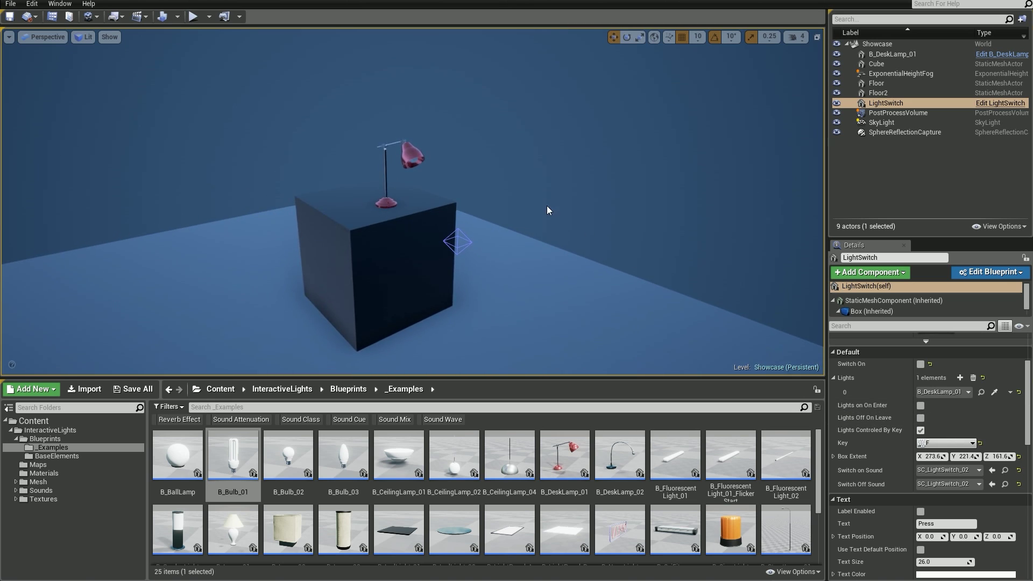
left_click(412, 154)
key("f")
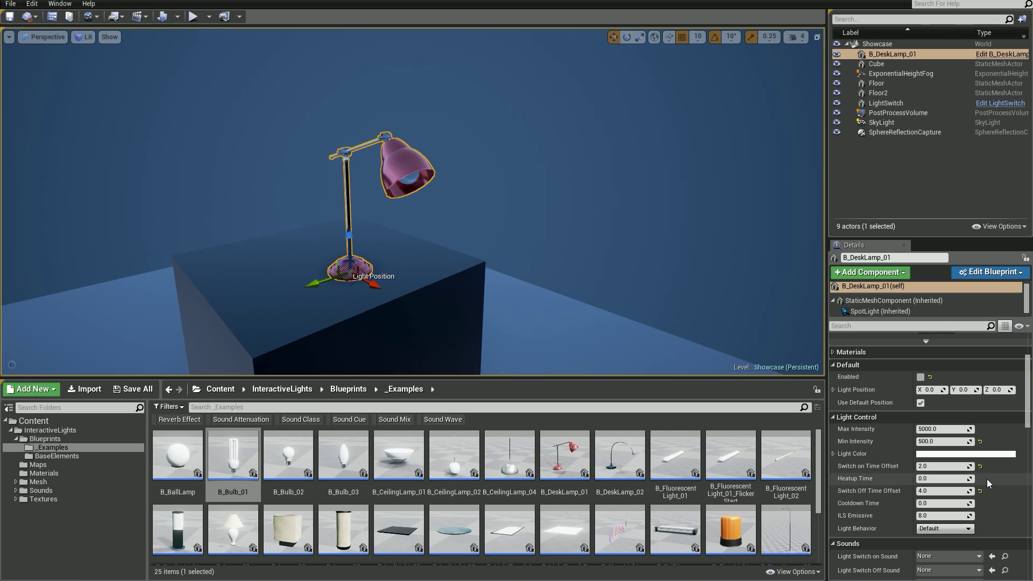
left_click(945, 479)
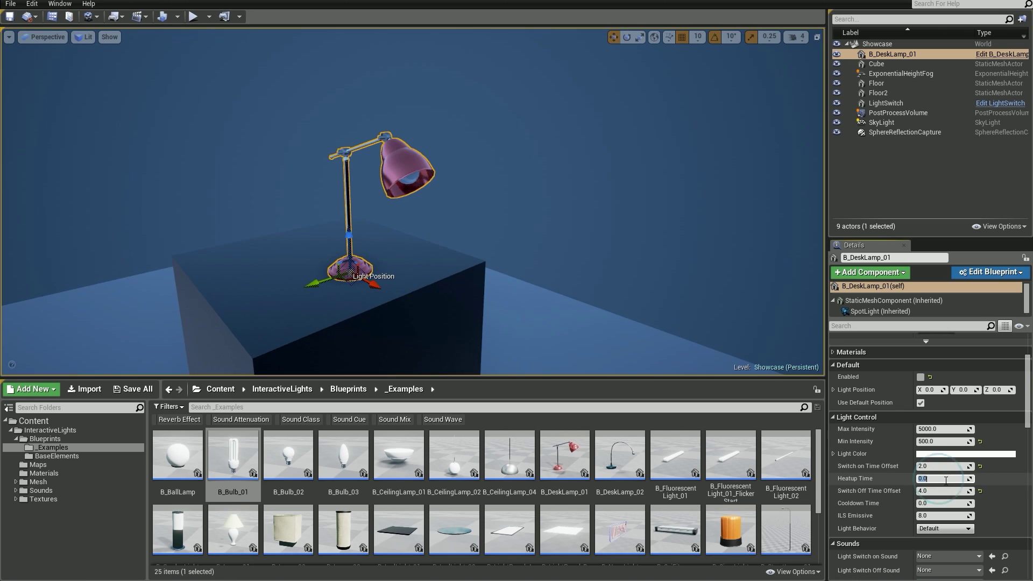
type("2")
key("Return")
left_click(939, 503)
type("2")
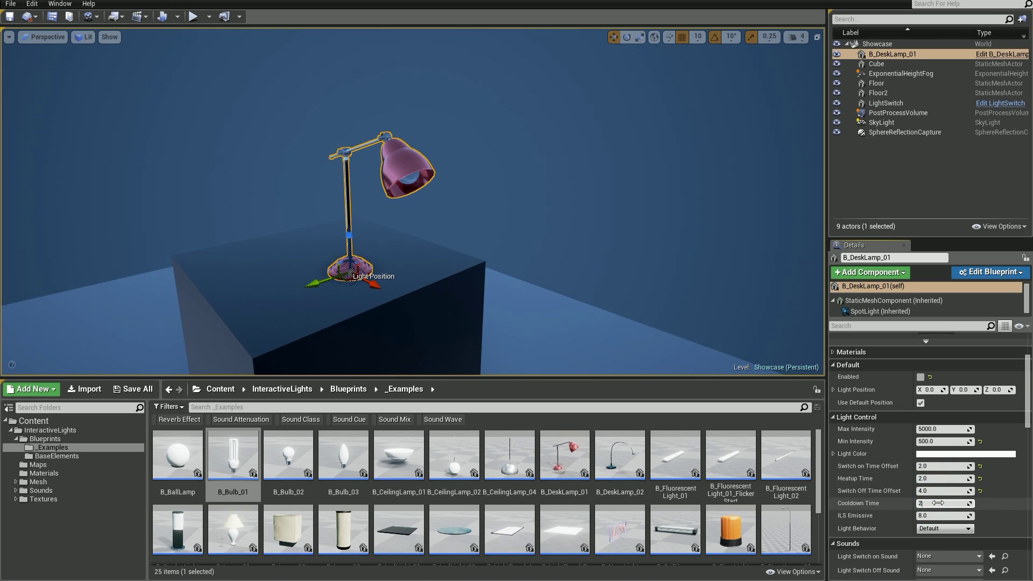
left_click(980, 491)
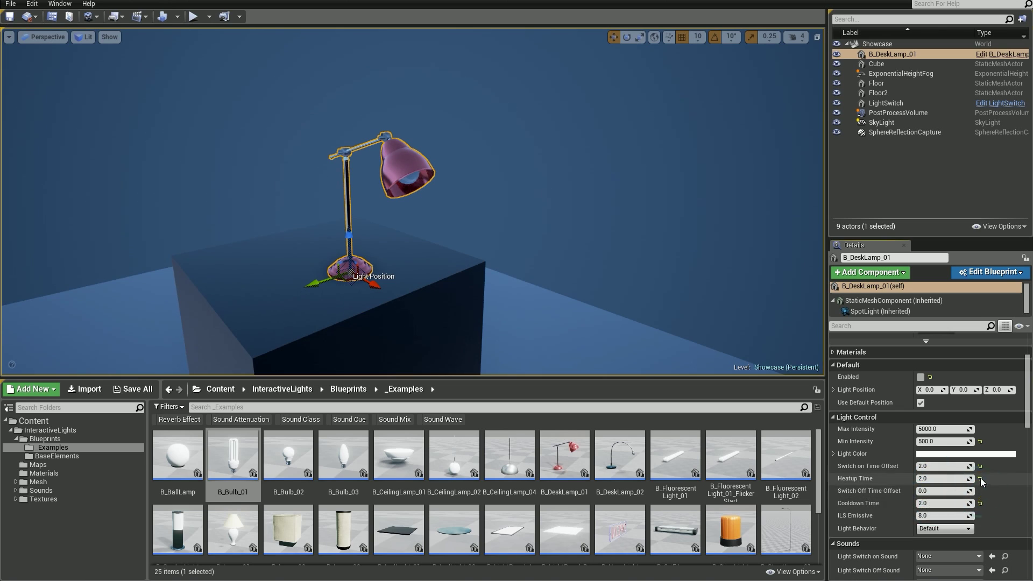
left_click(979, 466)
- Play-test the level to watch the desk lamp heat up and cool down, and stop the session
key("s")
right_click_drag(691, 336, 686, 329)
left_click(192, 17)
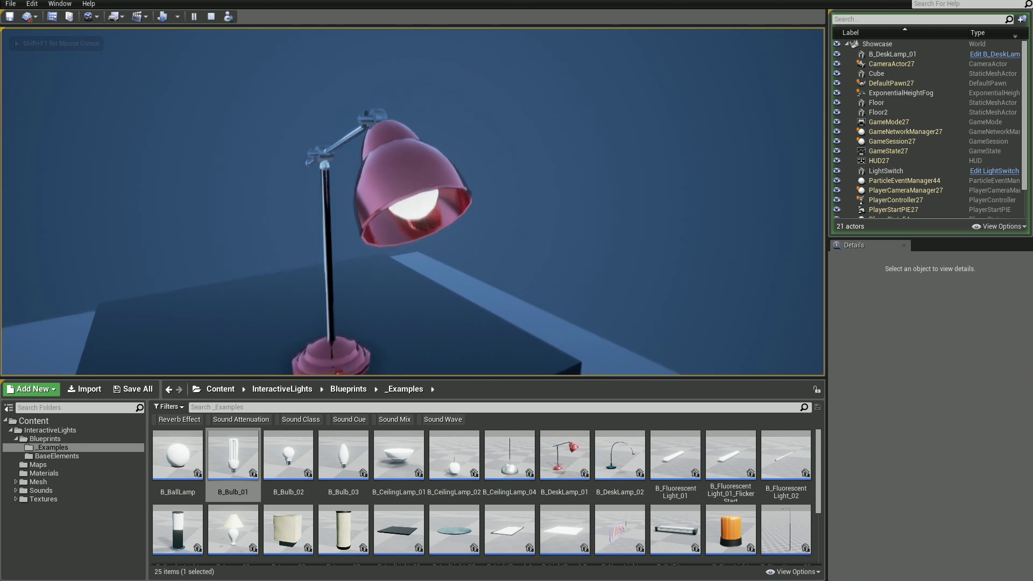
key("s")
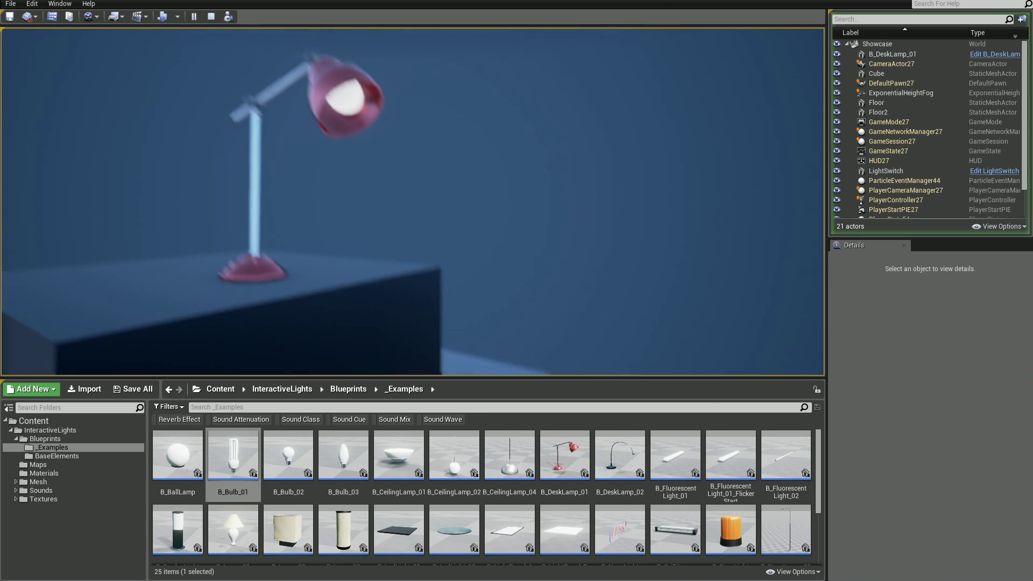
key("Escape")
- Select the LightSwitch beside the cube and enable its Switch On option
left_click_drag(387, 152, 349, 150, "alt")
scroll(845, 438, "down", 1)
right_click_drag(484, 258, 484, 269)
key("g")
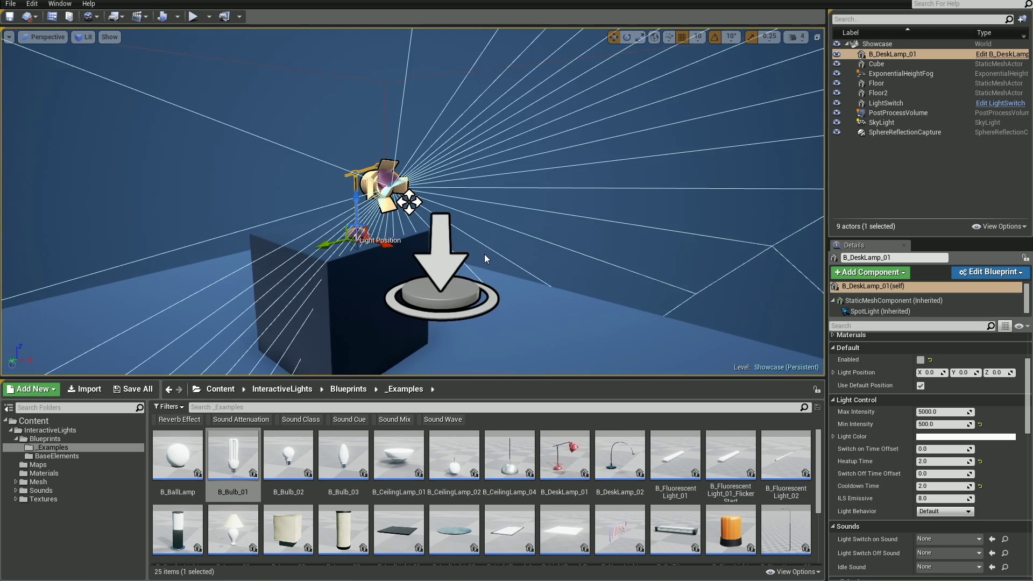
left_click(442, 253)
left_click(920, 347)
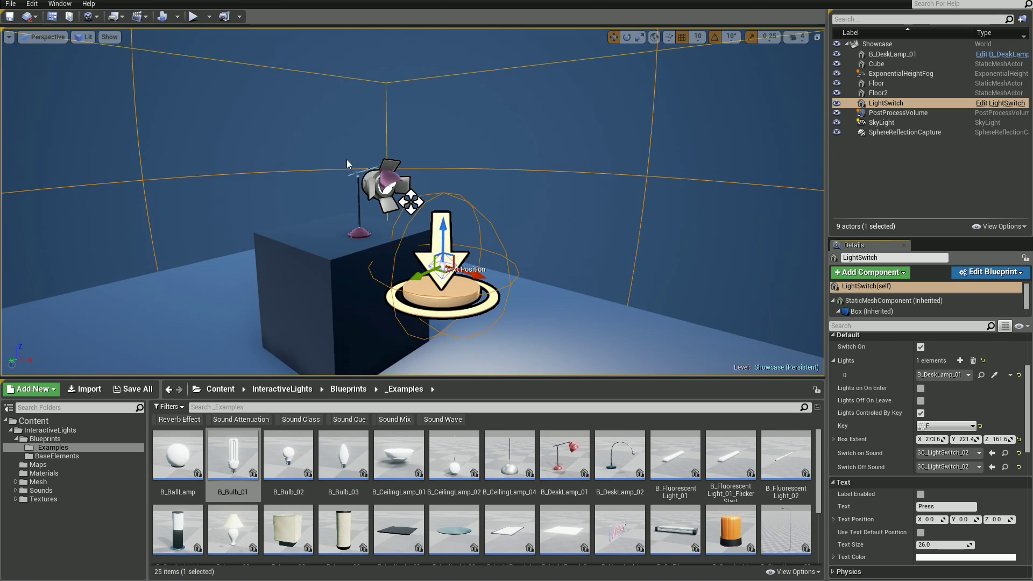
- Raise the desk lamp's ILS Emissive to about 15.8
left_click(379, 183)
key("g")
key("f")
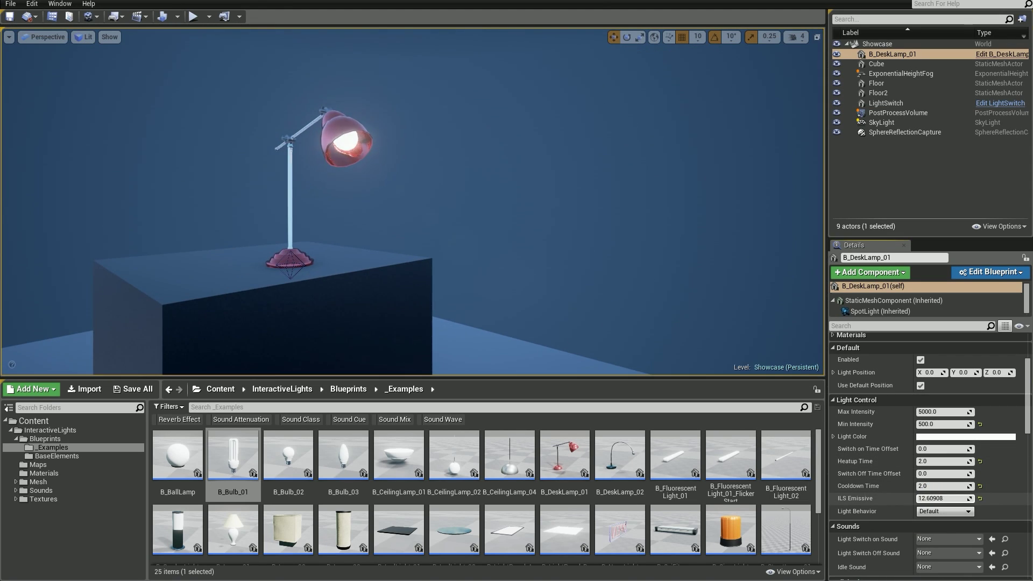
left_click_drag(943, 498, 915, 498)
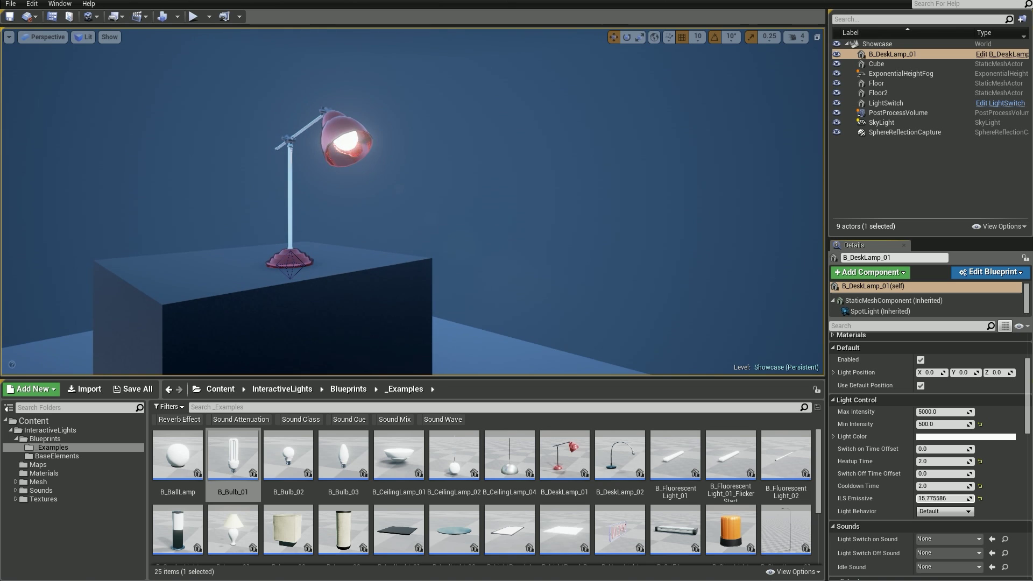
mouse_move(386, 208)
right_mouse_down()
mouse_move(344, 188)
mouse_move(360, 215)
mouse_move(350, 216)
mouse_move(376, 333)
mouse_move(371, 215)
mouse_move(403, 201)
mouse_move(376, 207)
right_mouse_up()
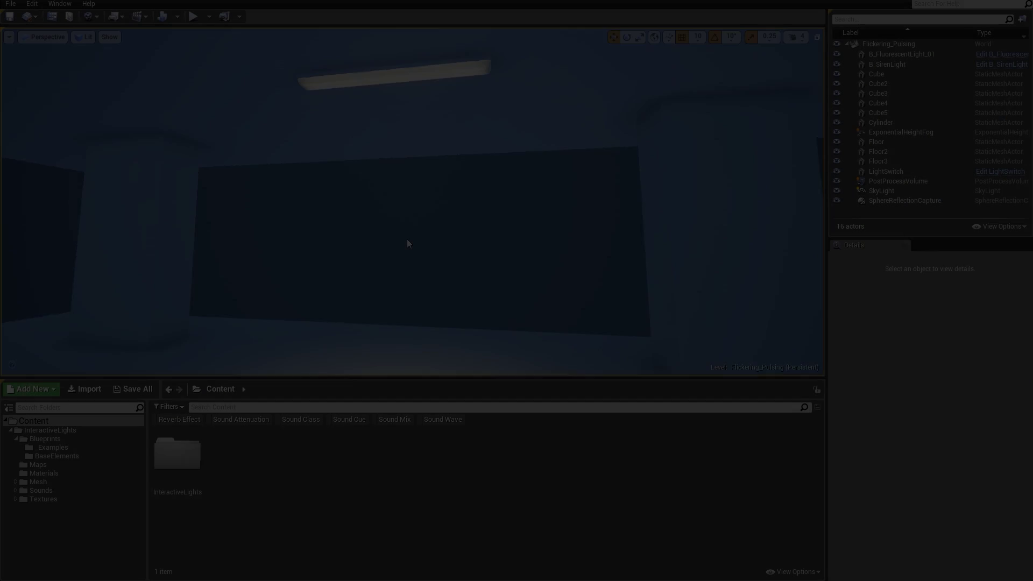
- Select the ceiling fluorescent light with Flicker behavior and play-test the Flickering_Pulsing level, moving around the room to watch its lights
left_click(388, 81)
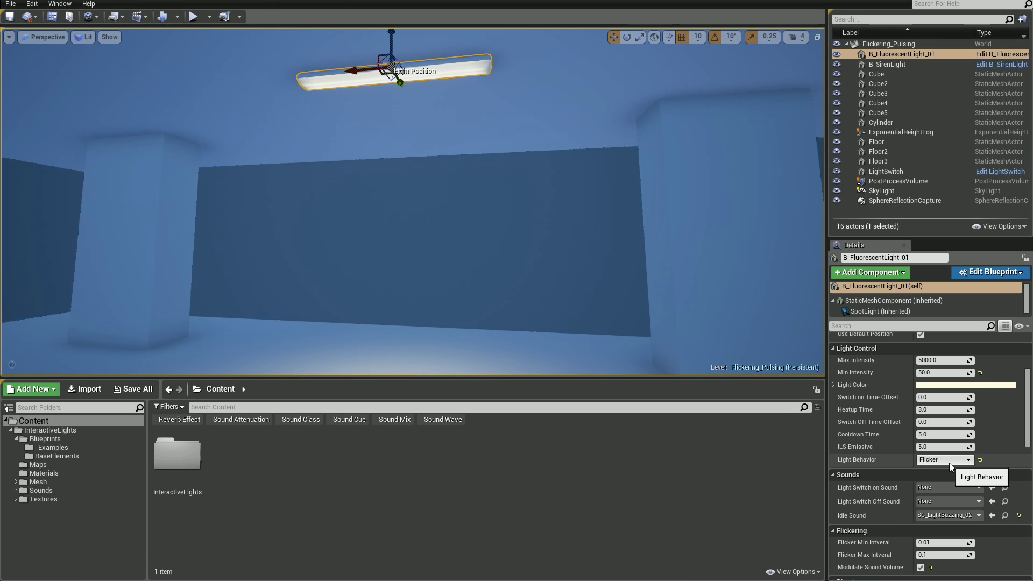
left_click(192, 16)
key("a")
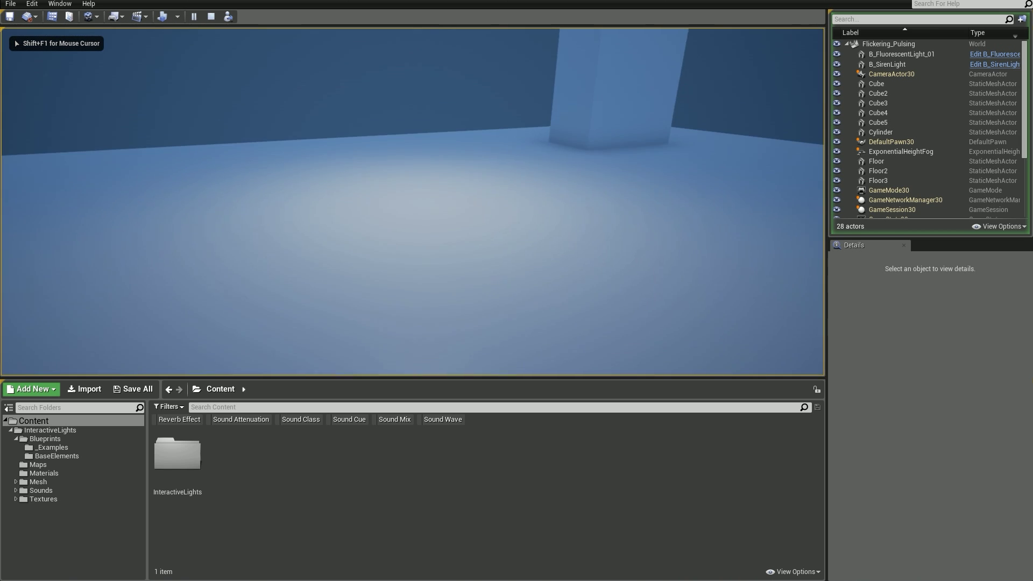
key("s")
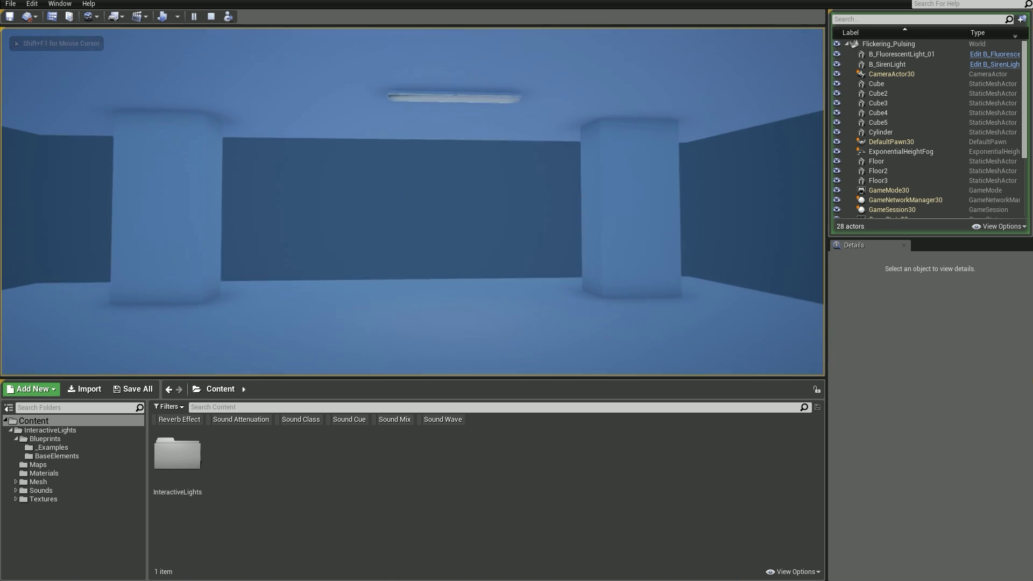
key("d")
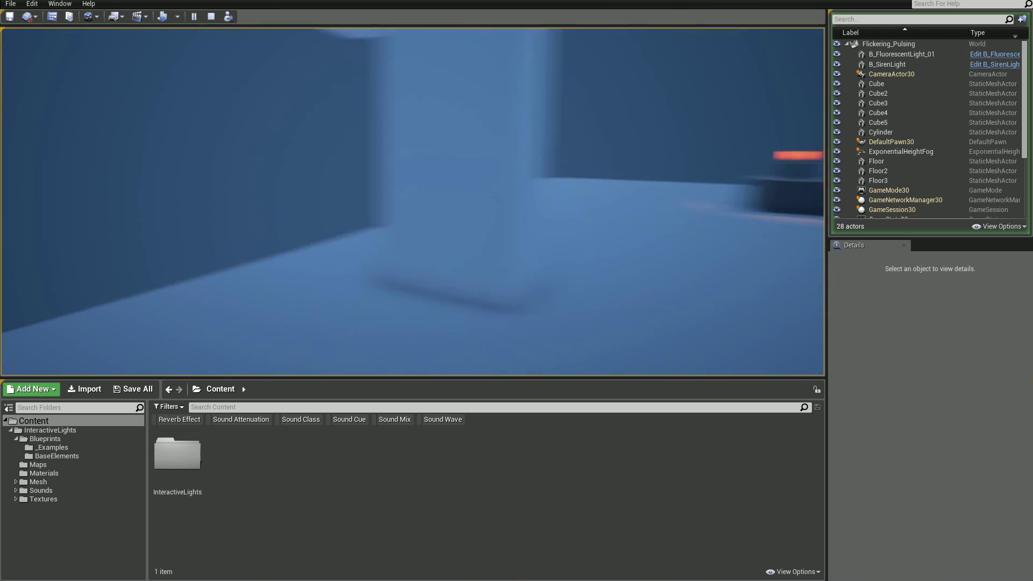
key("w")
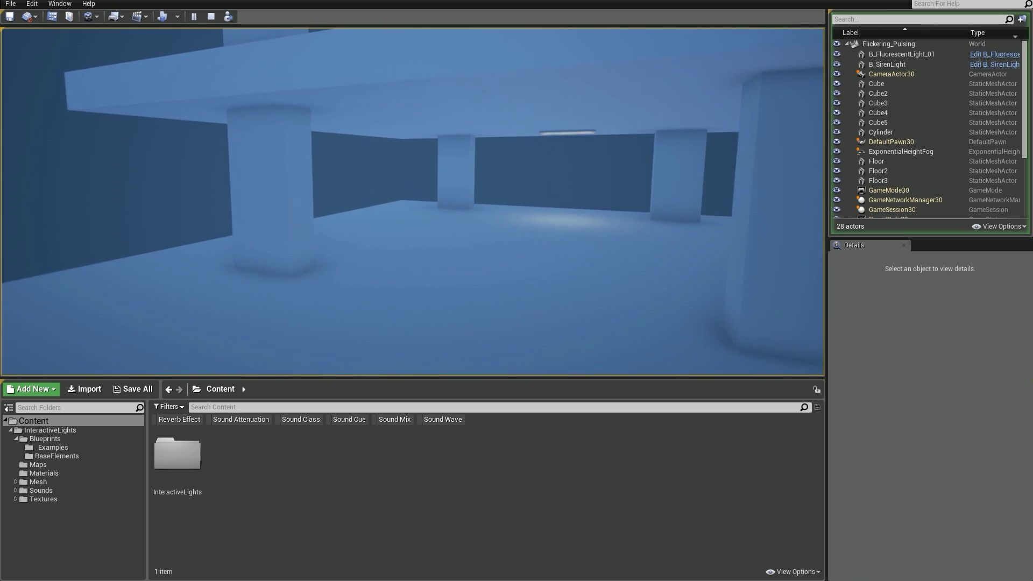
key("Escape")
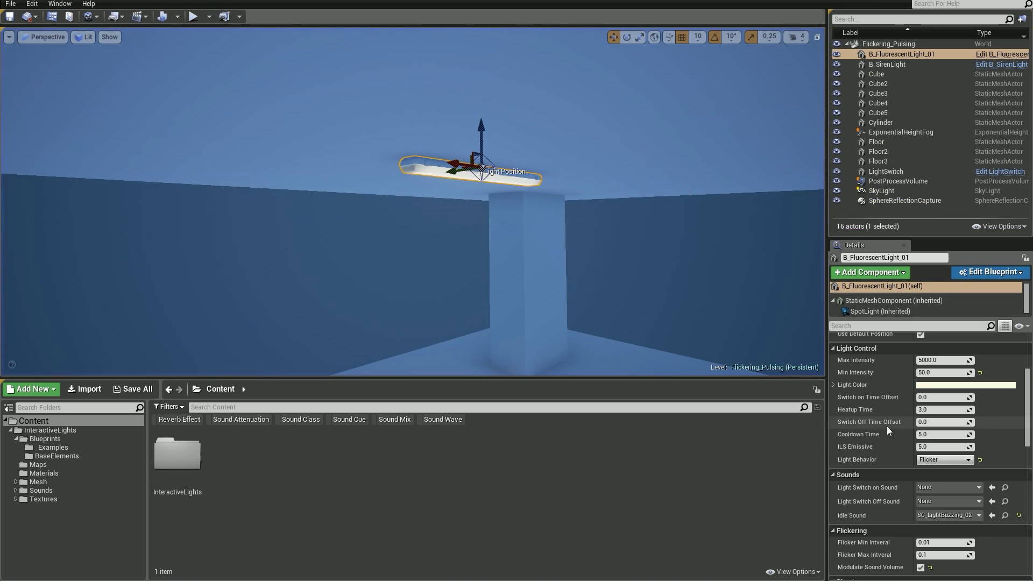
- Check the fluorescent light's Flickering settings and play-test the level again, viewing the flickering tube up close
scroll(886, 426, "down", 2)
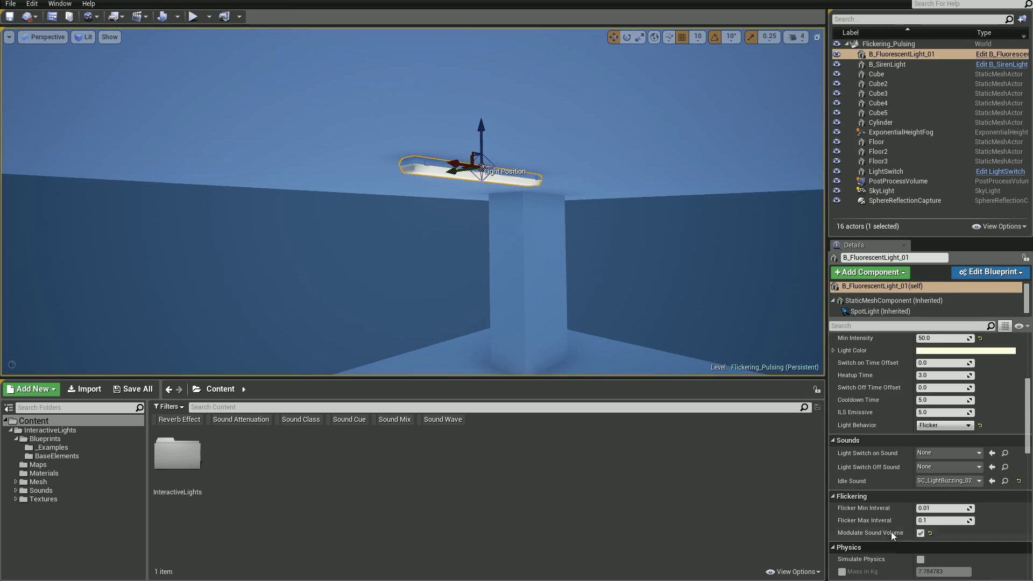
left_click(192, 16)
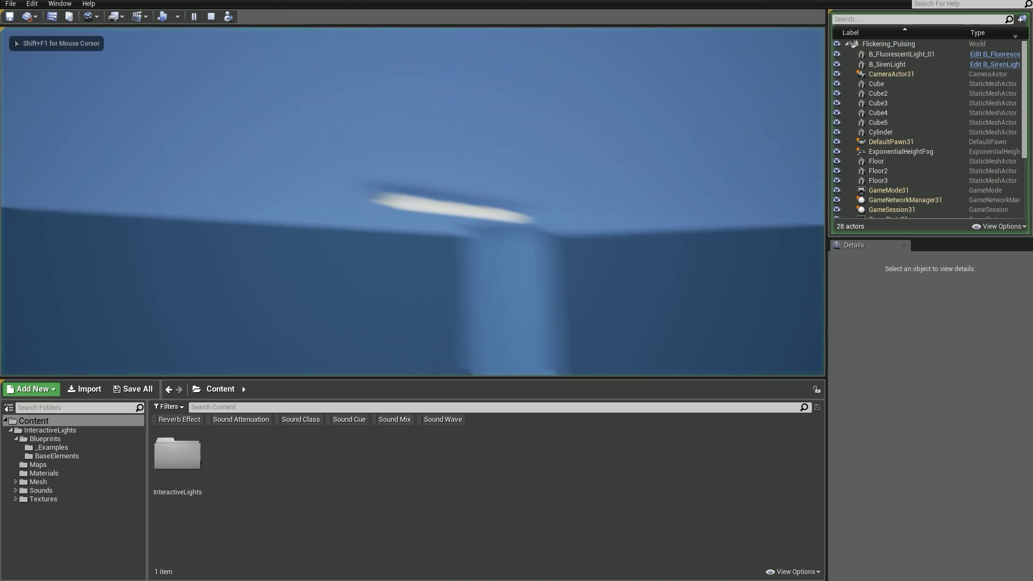
key("w")
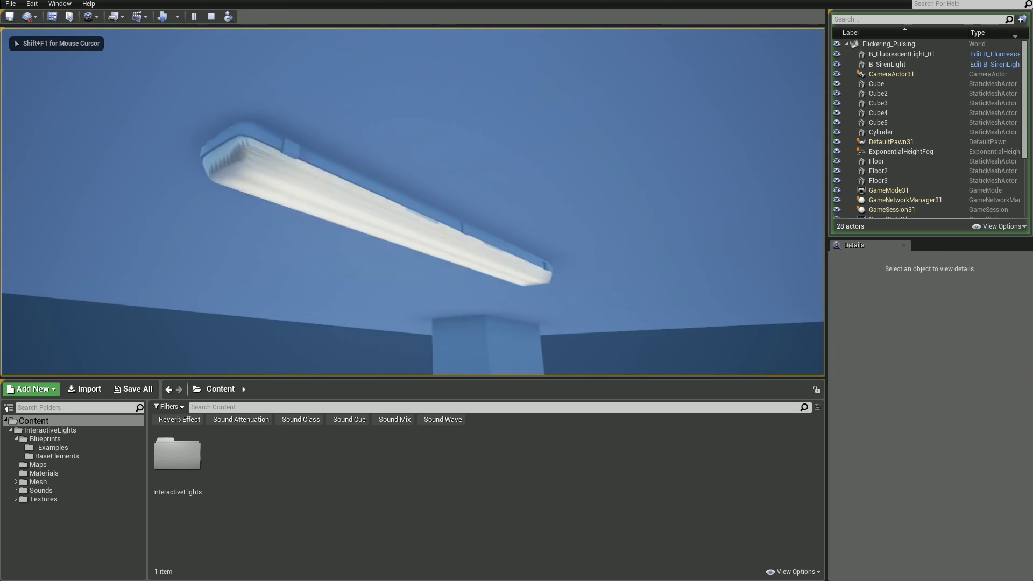
key("w")
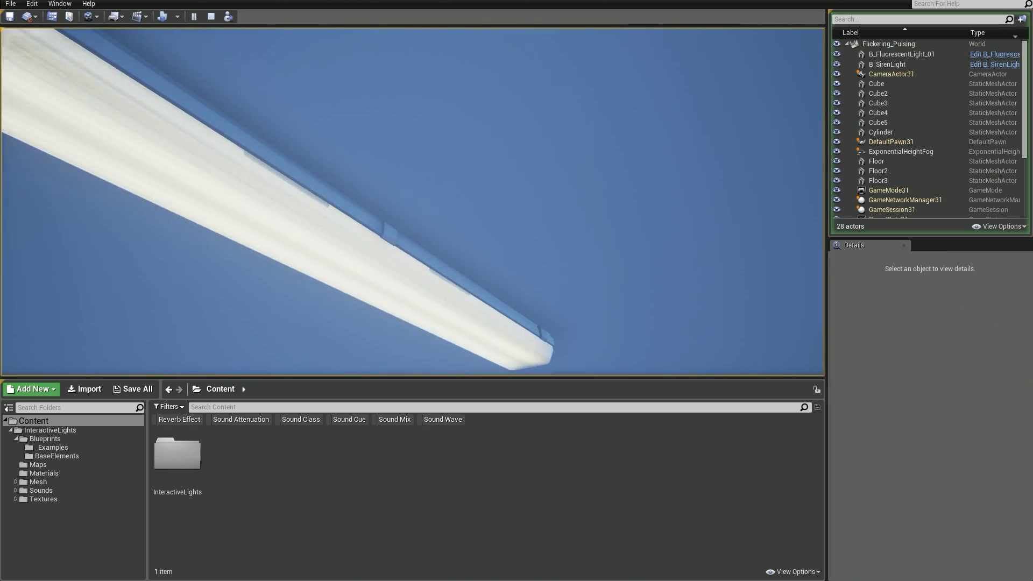
key("w")
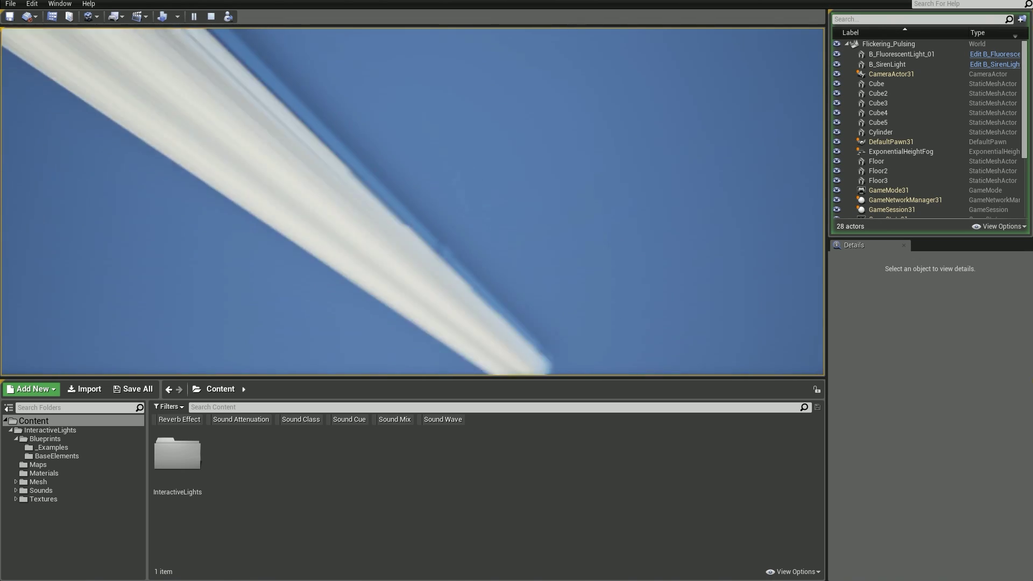
key("s")
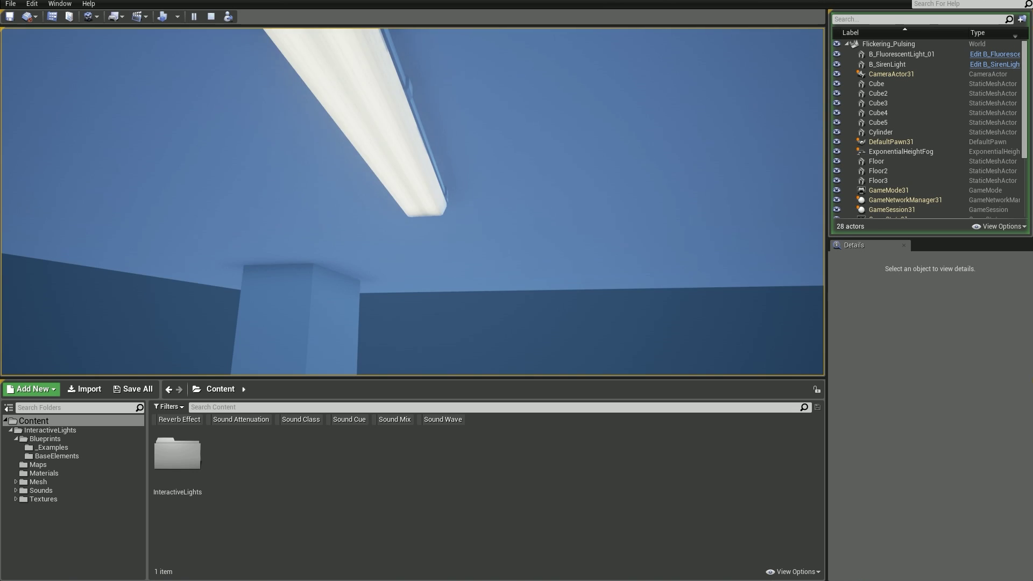
key("s")
key("Escape")
- Set the fluorescent light's Light Switch on Sound to SC_LightSwitch_01 and show the level's editor icons
left_click(429, 170)
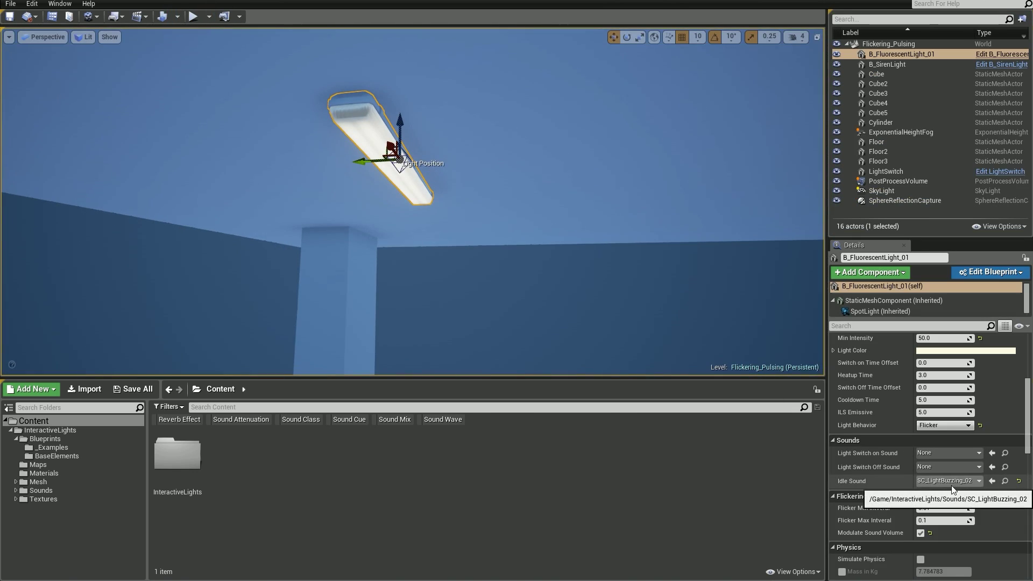
right_click_drag(592, 242, 613, 307)
right_click_drag(473, 301, 462, 291)
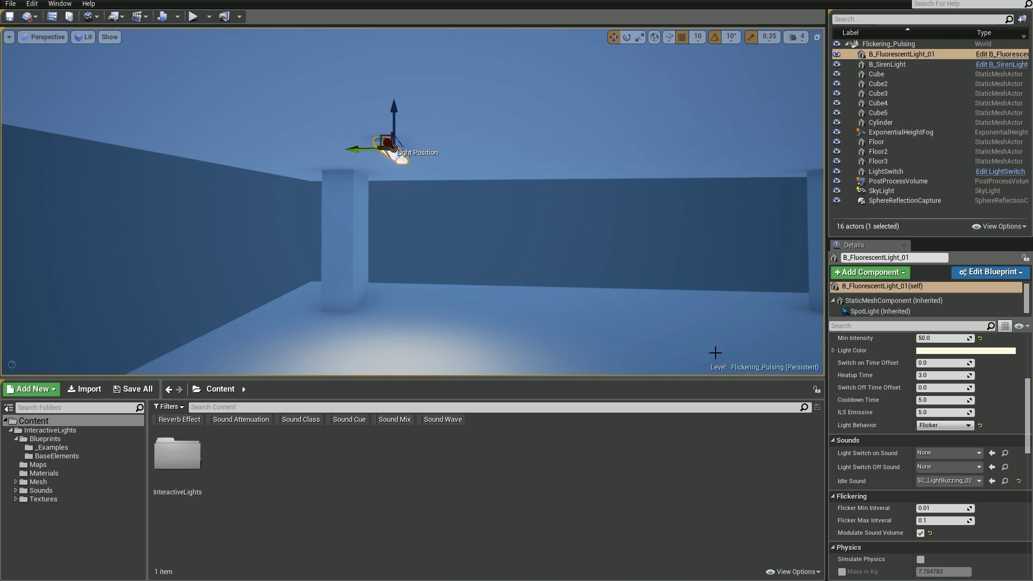
left_click(928, 451)
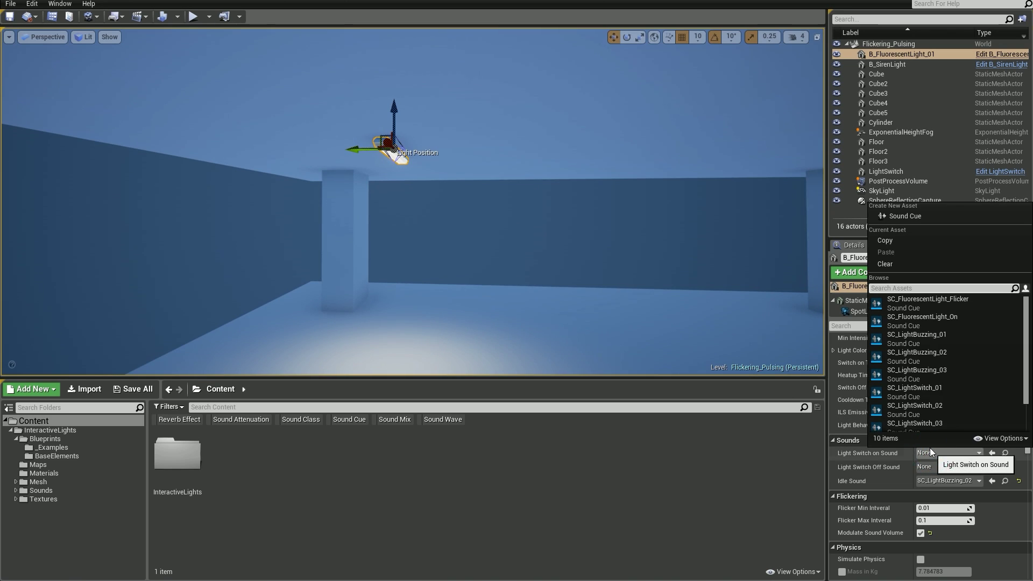
left_click(925, 394)
mouse_move(477, 231)
right_mouse_down()
mouse_move(543, 253)
mouse_move(478, 231)
right_mouse_up()
key("g")
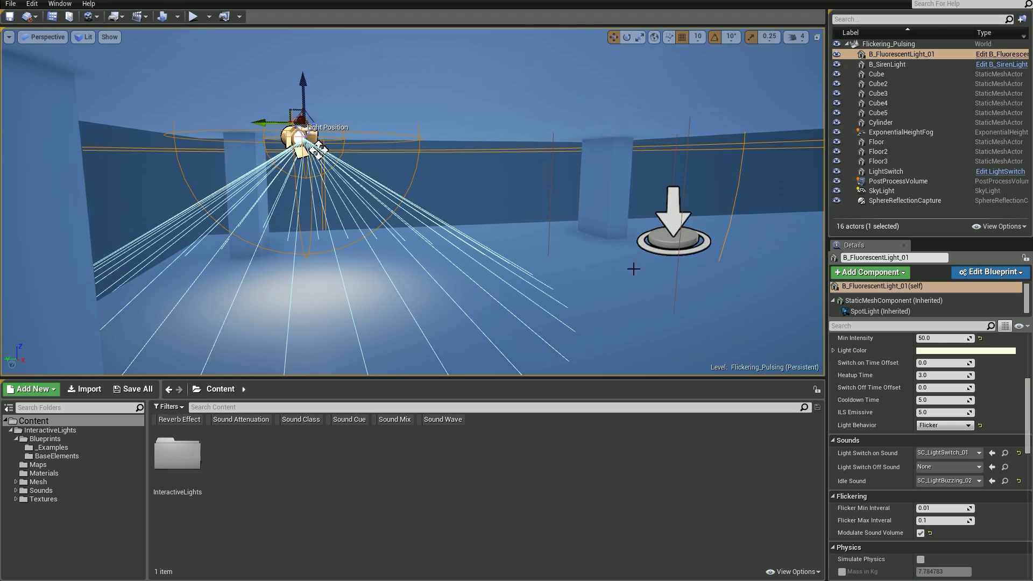
- Select the light switch in the Flickering_Pulsing level and review its key, box extent, sound and text settings
left_click(666, 238)
left_click(319, 150)
left_click(670, 228)
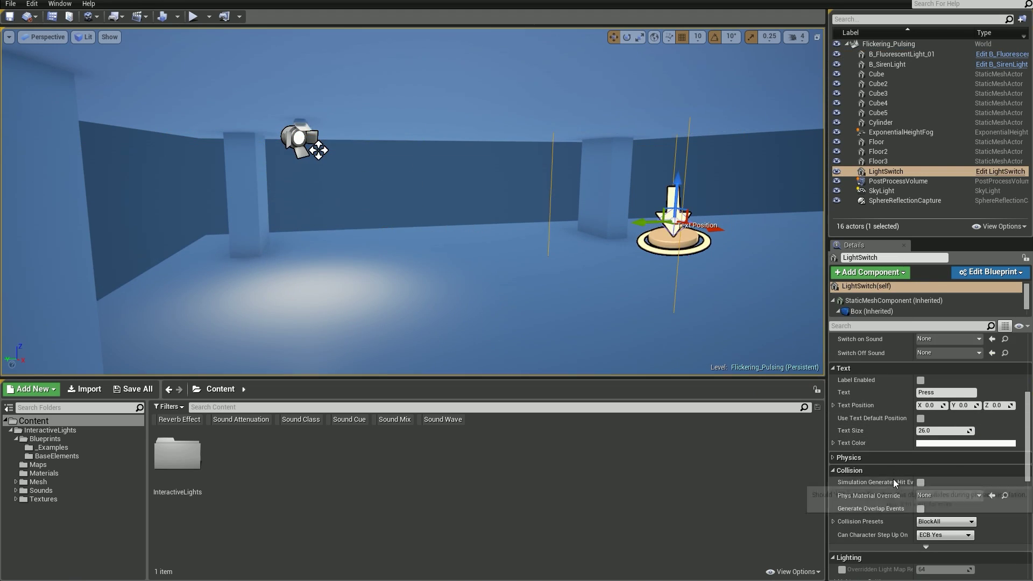
scroll(893, 479, "up", 1)
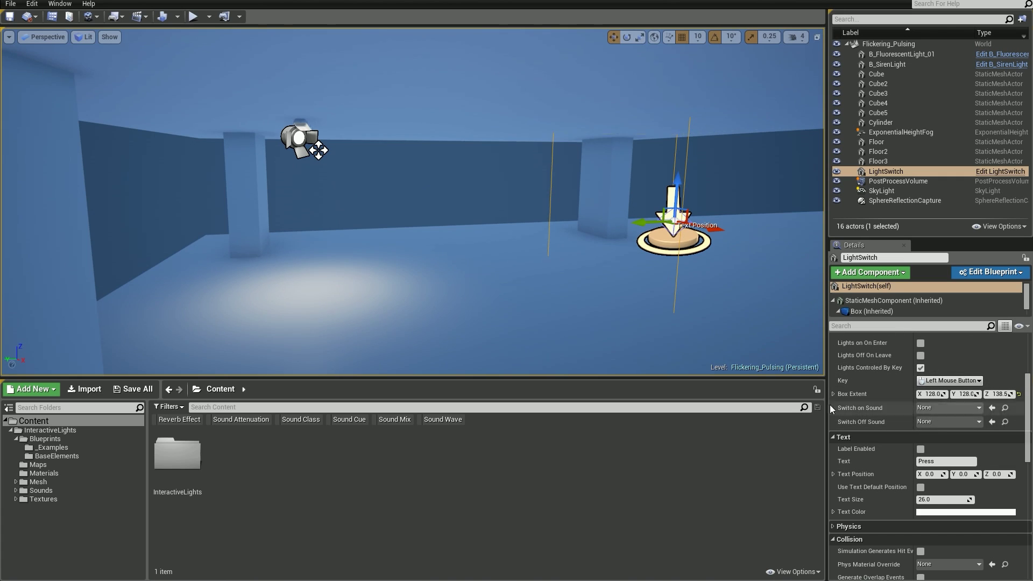
right_click_drag(569, 277, 618, 265)
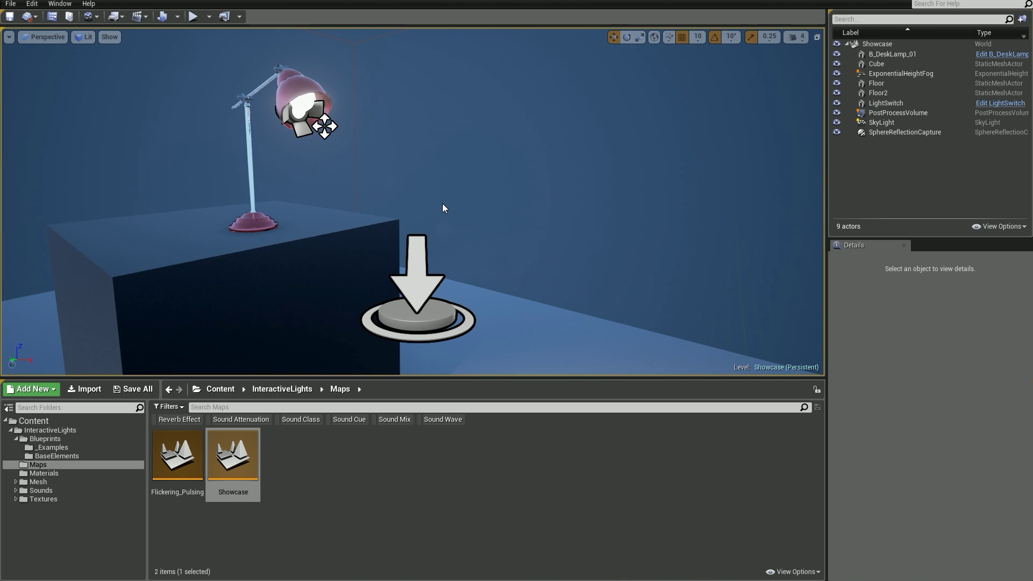
- Enable the text label on the Showcase level's light switch and set its text to Press "F"
left_click(427, 296)
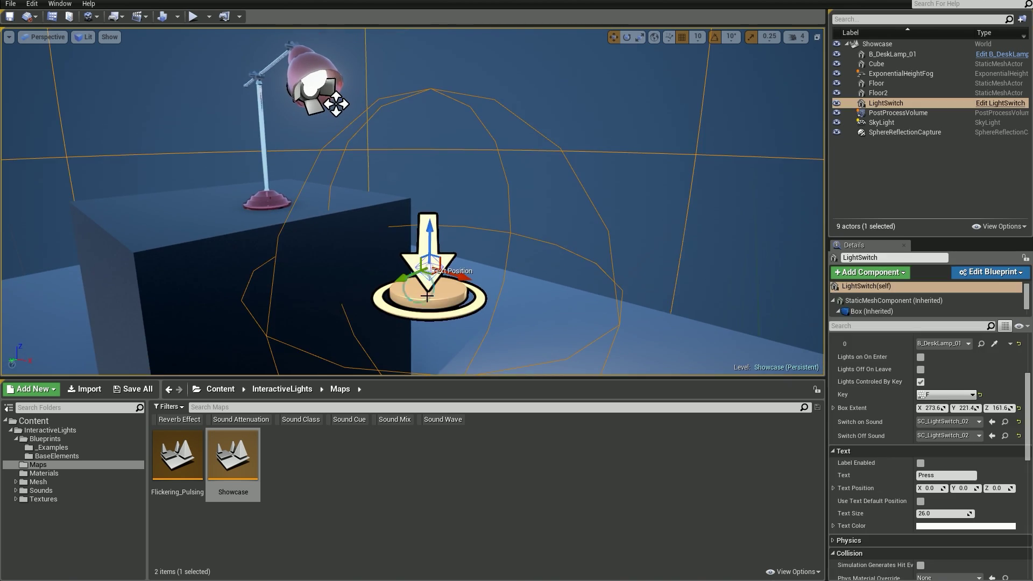
scroll(892, 364, "down", 2)
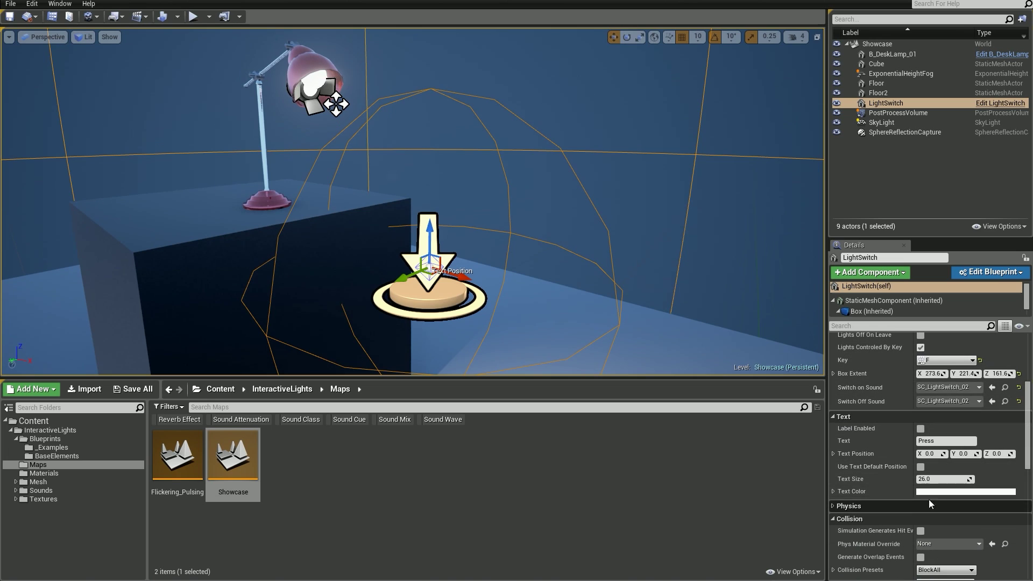
left_click(920, 428)
right_click_drag(412, 202, 385, 196)
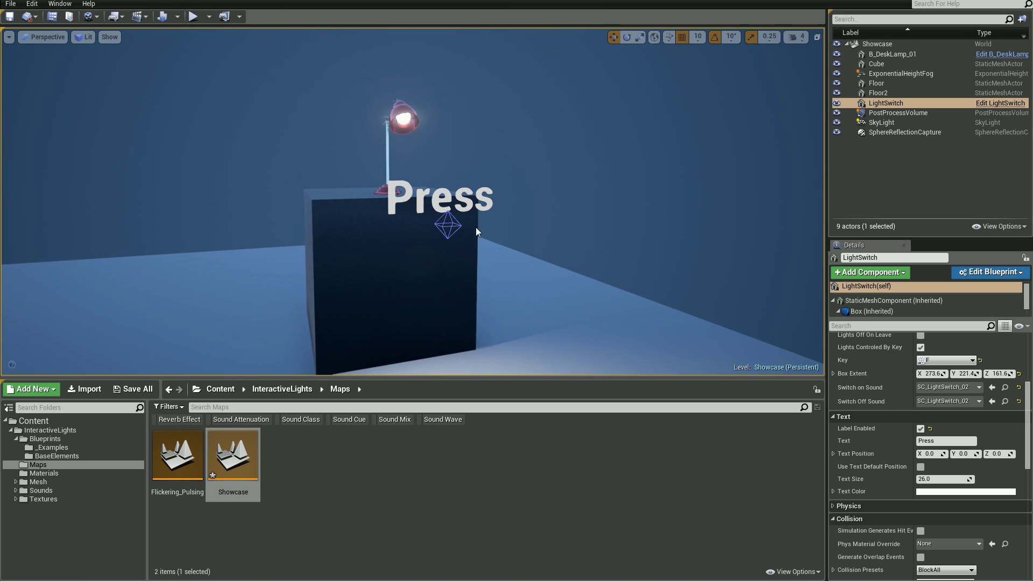
right_click_drag(462, 220, 462, 219)
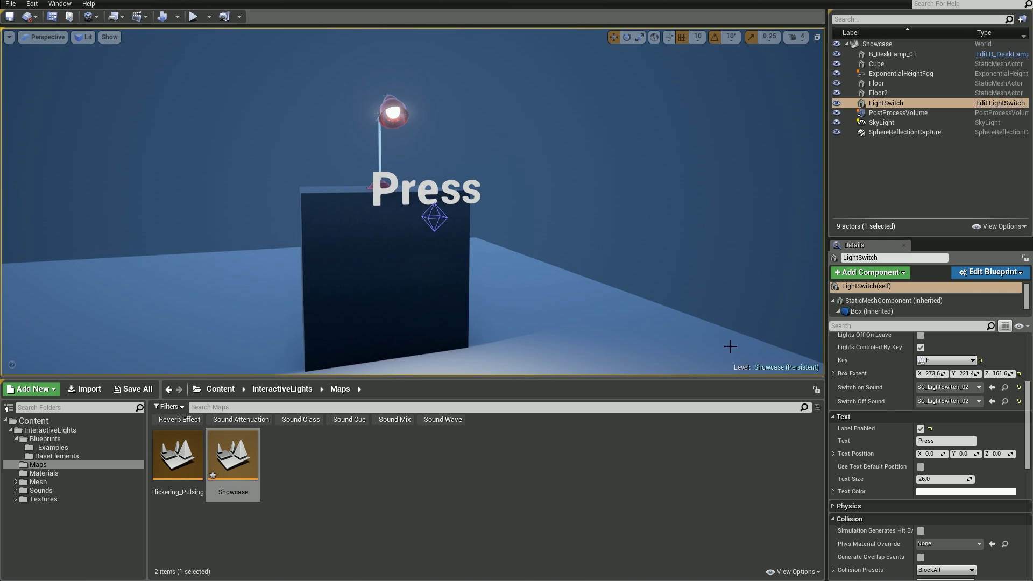
left_click(943, 440)
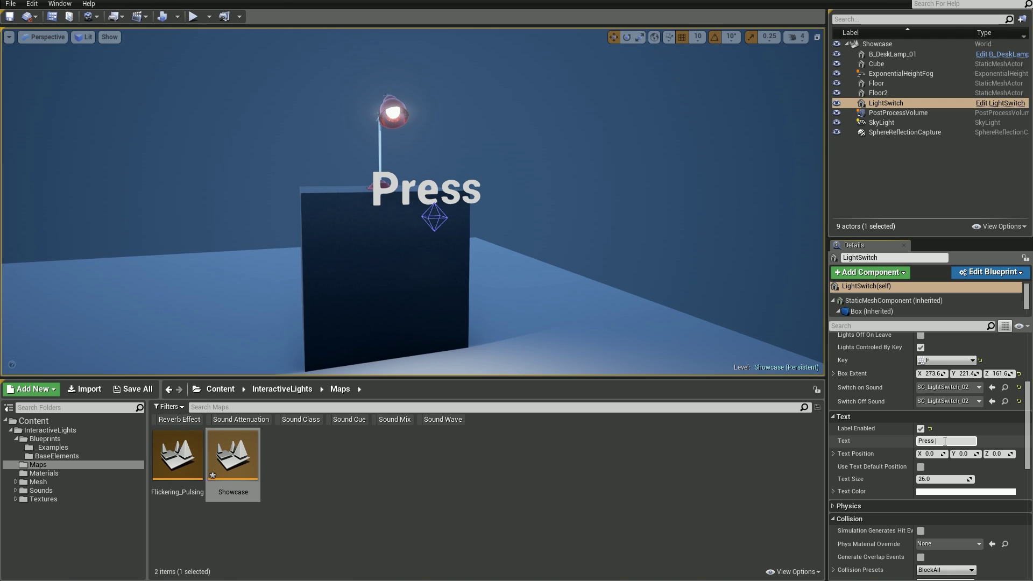
key("Return")
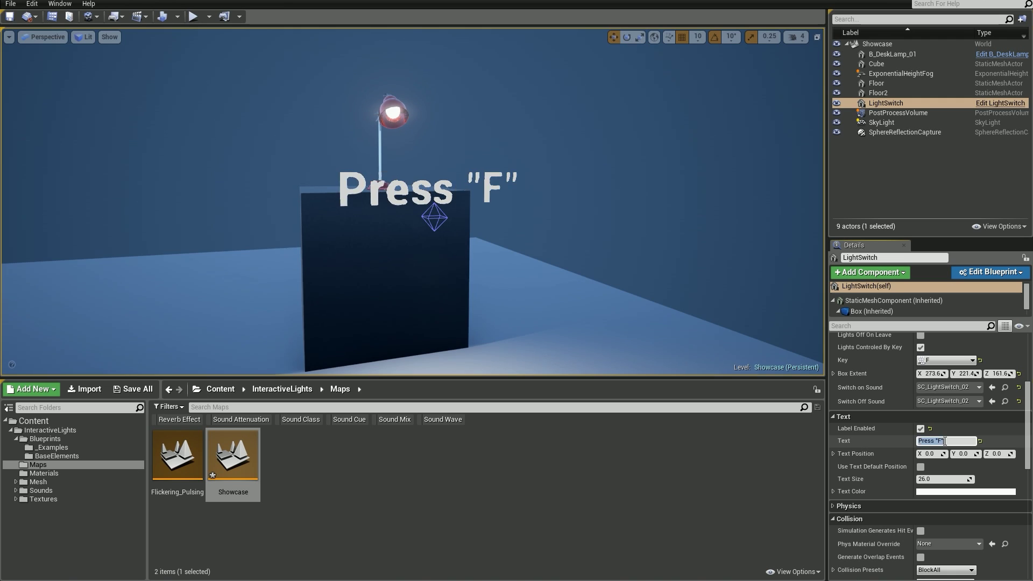
- Set the switch label's Text Position to about X -0.94 and Z -17.3, and reduce its Text Size to about 18.42
left_click_drag(929, 452, 928, 452)
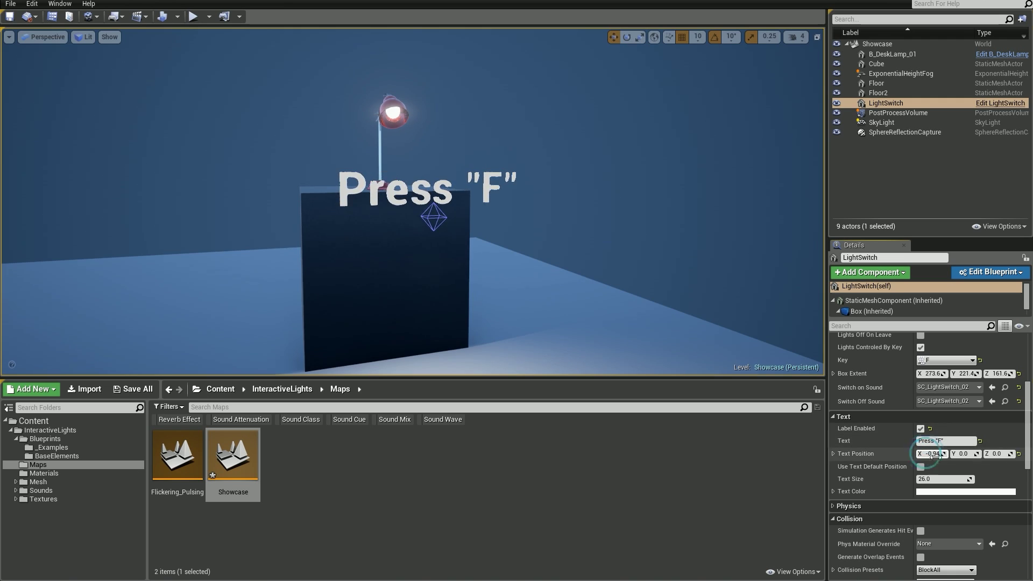
mouse_move(999, 453)
left_mouse_down()
mouse_move(989, 476)
mouse_move(997, 456)
left_mouse_up()
left_click_drag(944, 479, 931, 478)
left_click(966, 491)
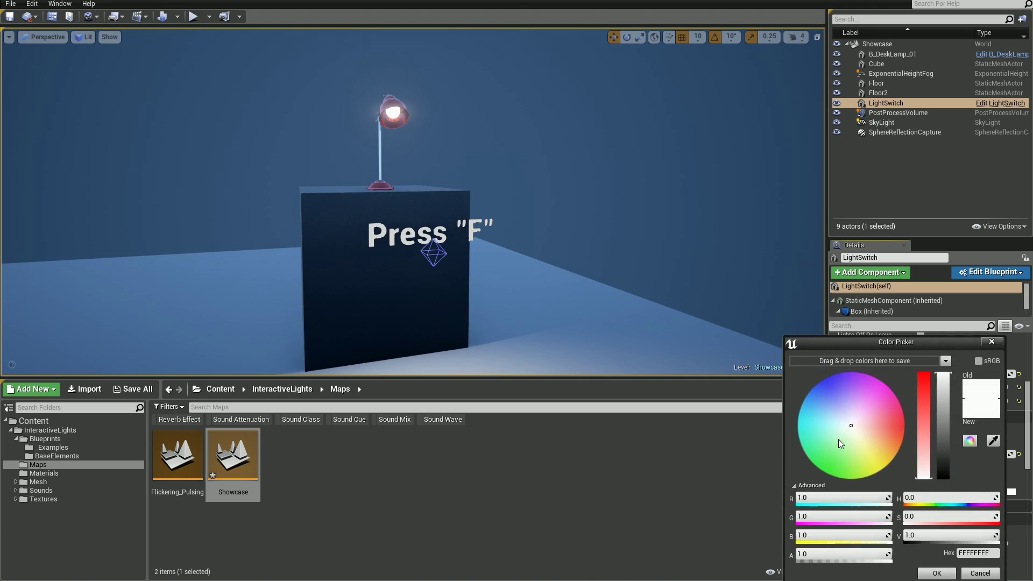
mouse_move(838, 439)
left_mouse_down()
mouse_move(837, 384)
mouse_move(877, 445)
mouse_move(816, 427)
mouse_move(852, 414)
left_mouse_up()
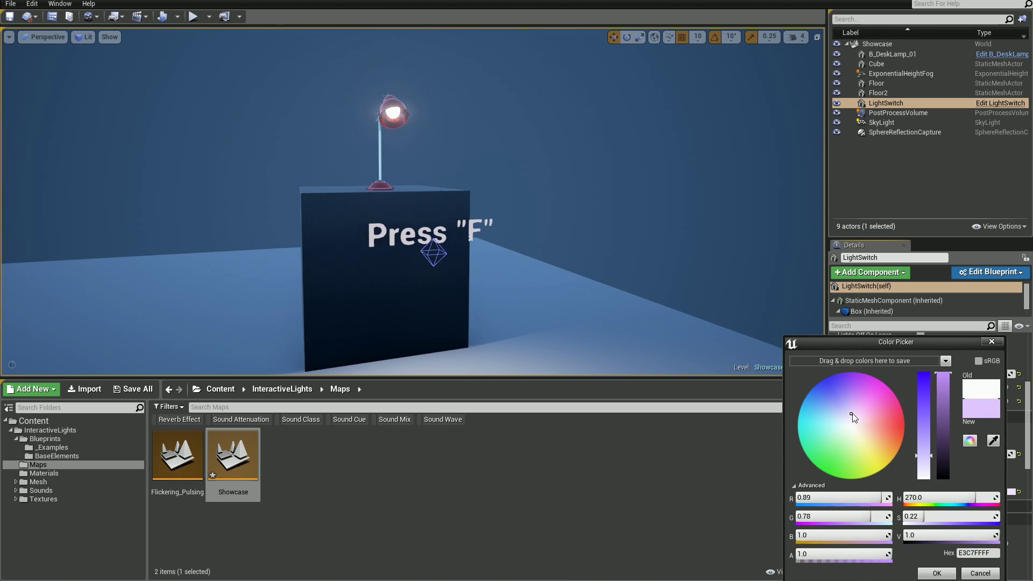
left_click(978, 572)
- Play-test the Showcase level, moving towards and away from the desk lamp to view the Press "F" label and the light
key("s")
right_click_drag(412, 202, 412, 259)
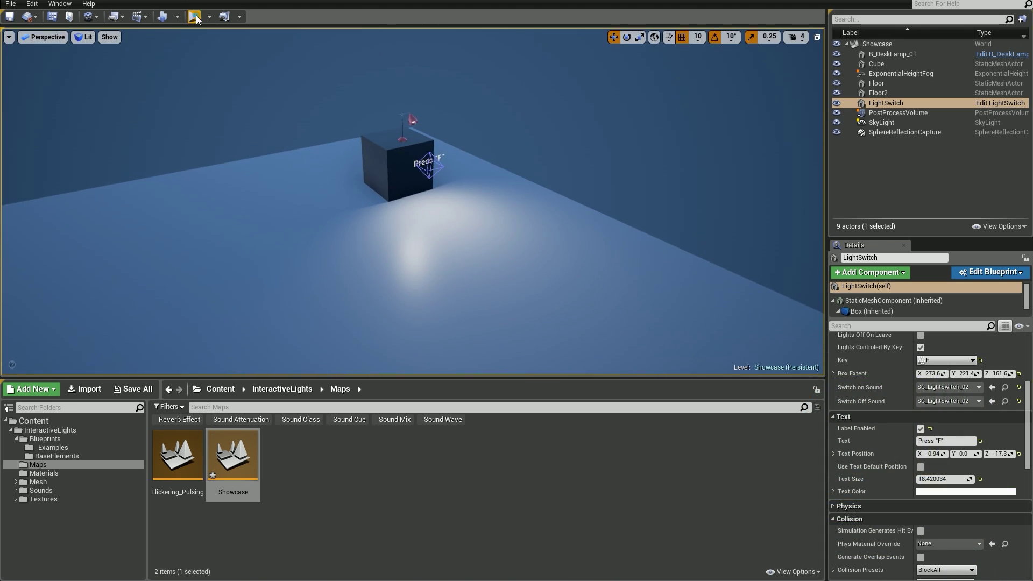
left_click(192, 16)
left_click(412, 202)
key("w")
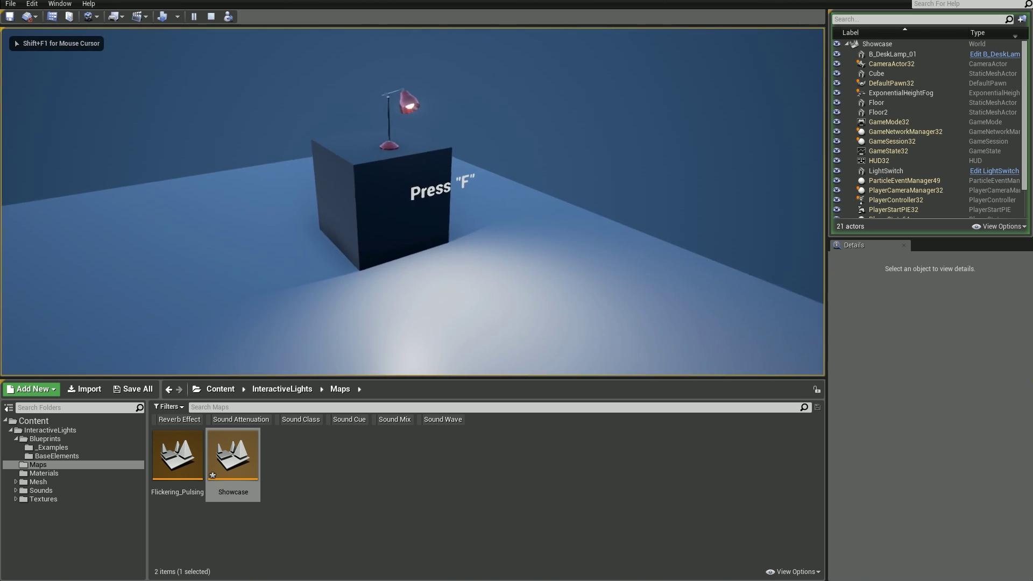
key("d")
key("w")
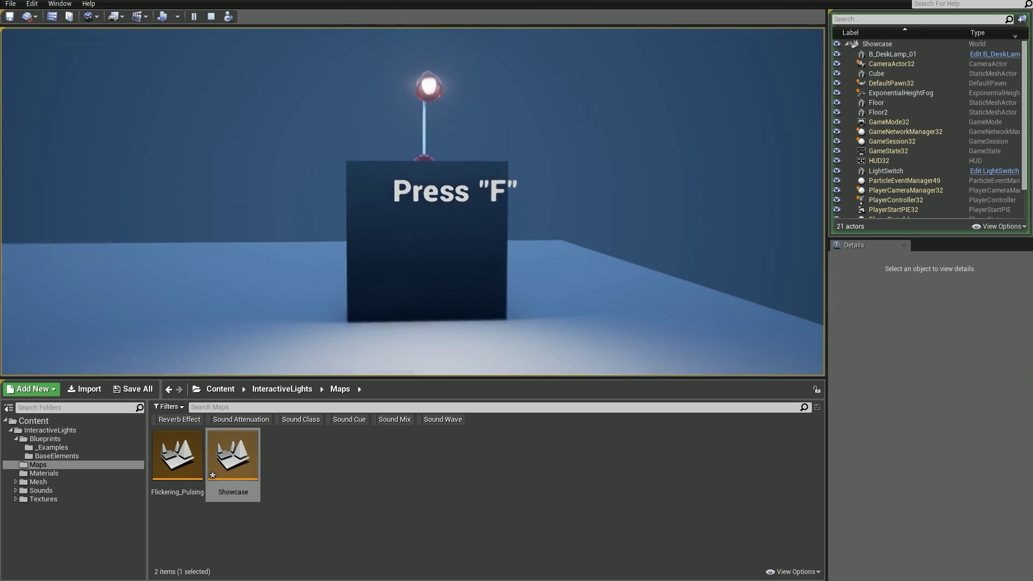
key("s")
key("w")
key("w")
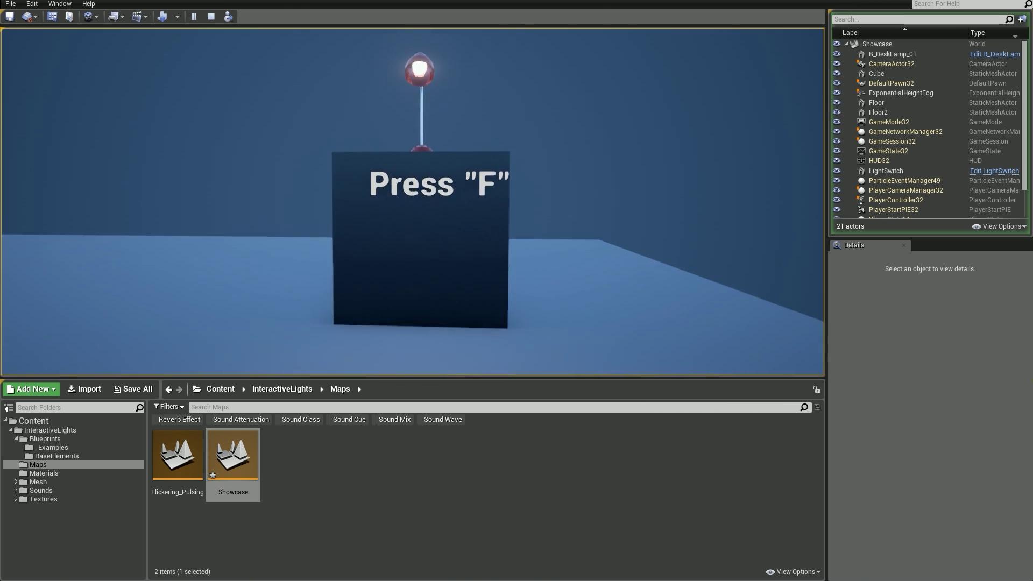
key("s")
key("Escape")
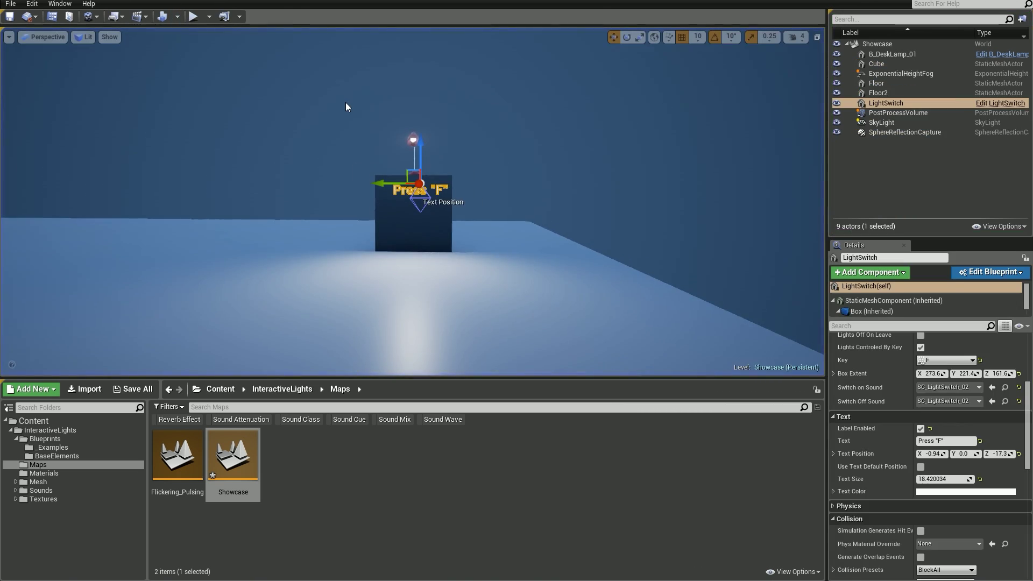
key("alt+p")
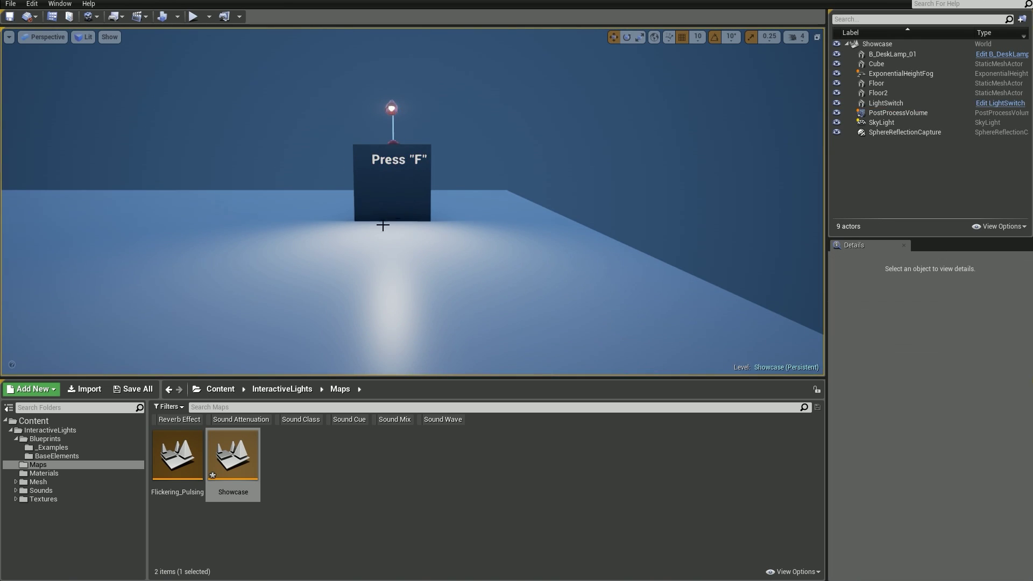
key("Escape")
- Open the Light_Base blueprint from the BaseElements folder and bring its Change Emissive Value graph into view
left_click(63, 455)
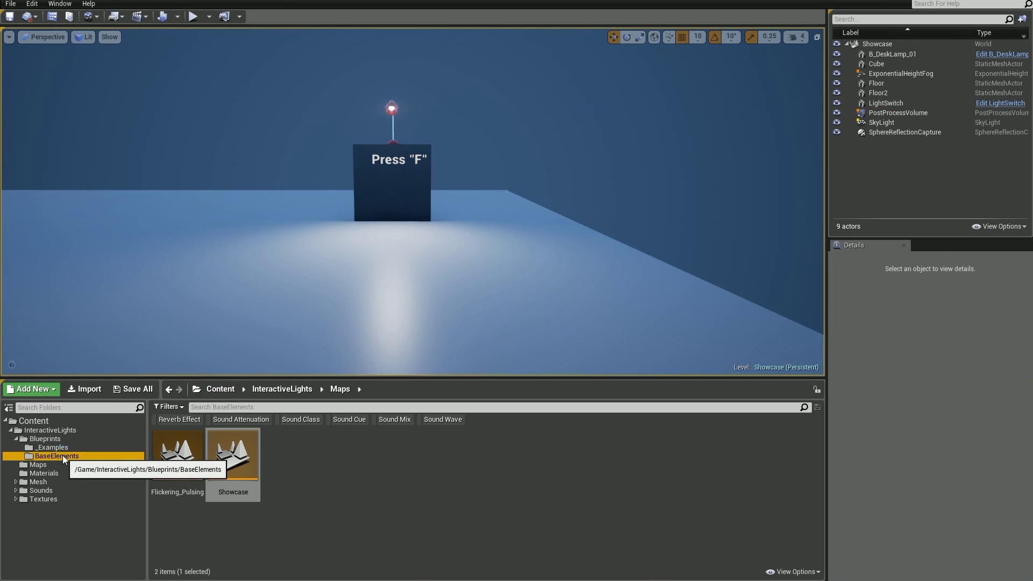
left_click(185, 451)
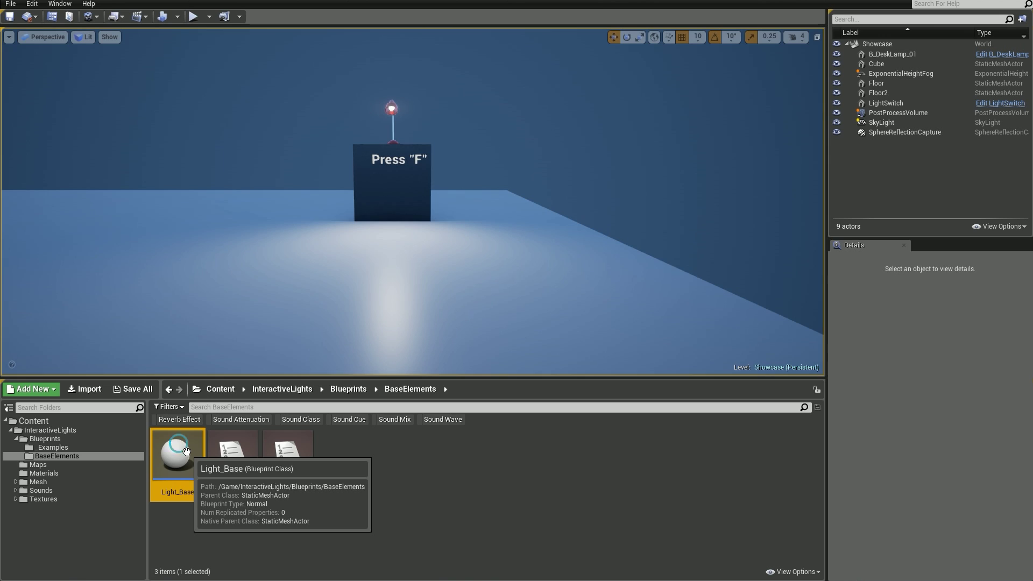
double_click(186, 451)
right_click_drag(290, 343, 310, 346)
scroll(51, 249, "down", 1)
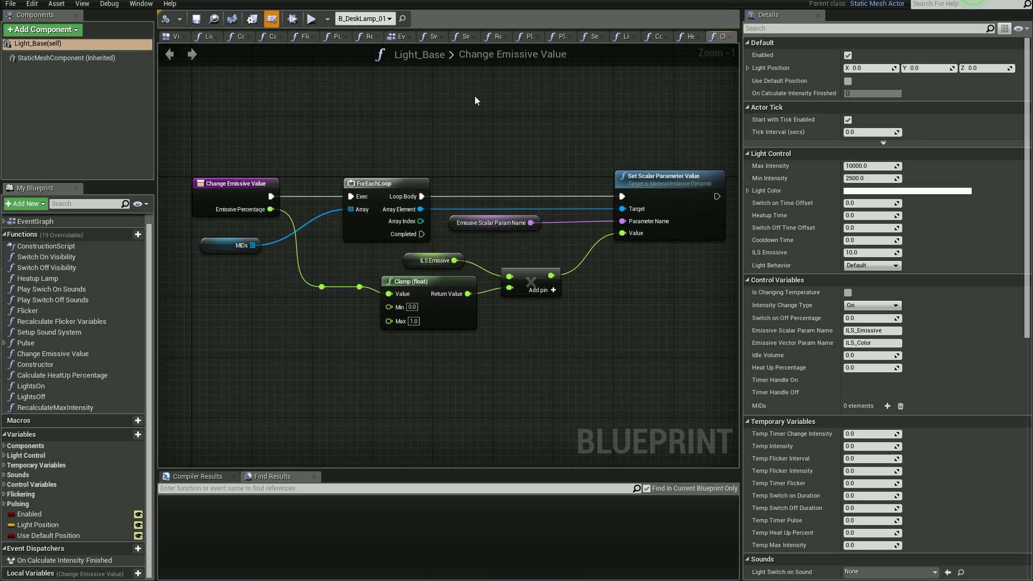
- Review Light_Base's function graphs, including Switch Off Visibility, Recalculate Max Intensity, Play Switch Off Sounds and Setup Sound System
left_click(463, 36)
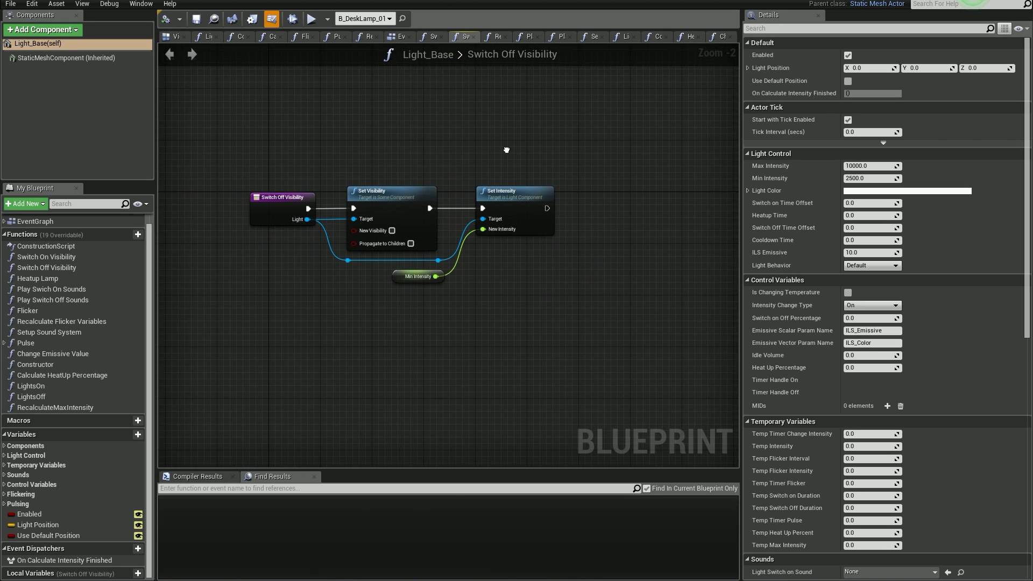
left_click(498, 37)
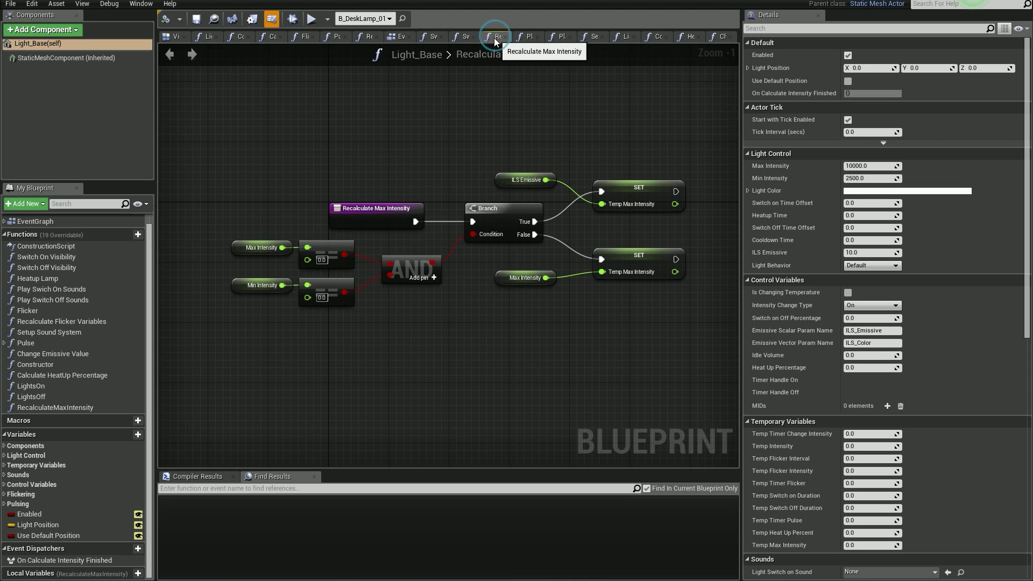
left_click(529, 37)
left_click(561, 37)
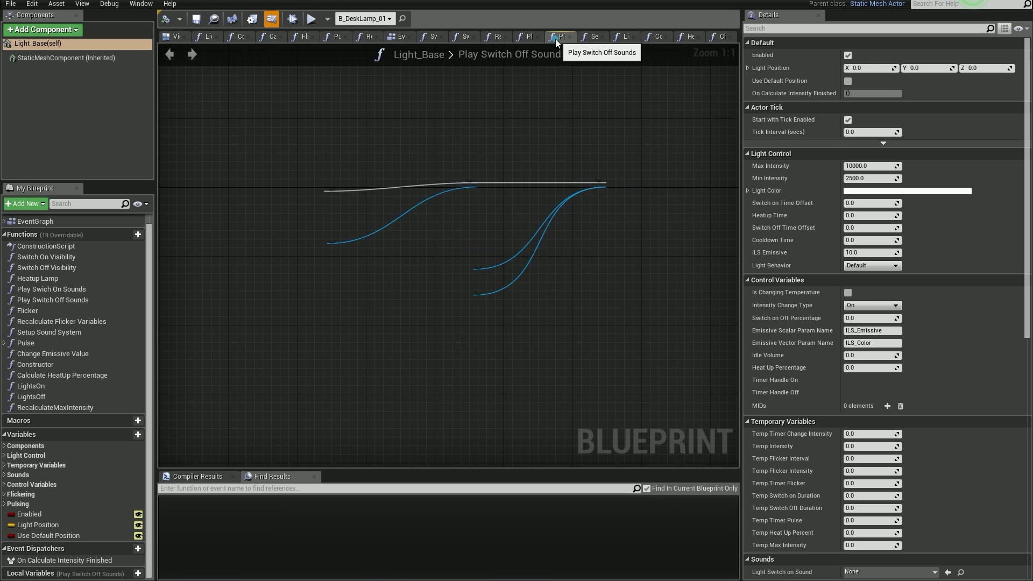
left_click(590, 37)
scroll(541, 107, "up", 4)
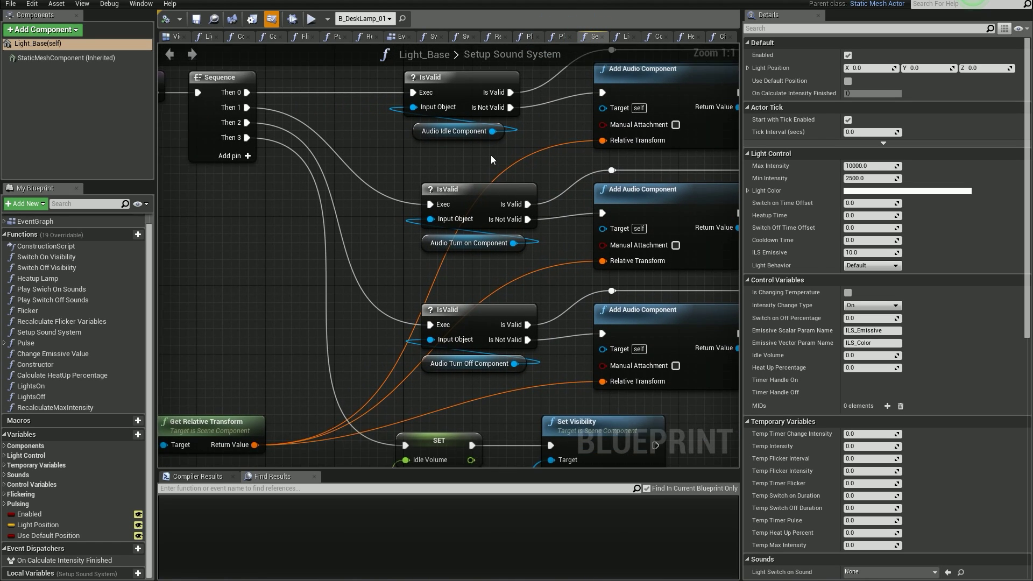
- Expand Light_Base's Light Control, Temporary Variables, Sounds and Control Variables categories and look through their variables
left_click(5, 455)
scroll(6, 461, "down", 1)
left_click(7, 528)
scroll(7, 529, "down", 4)
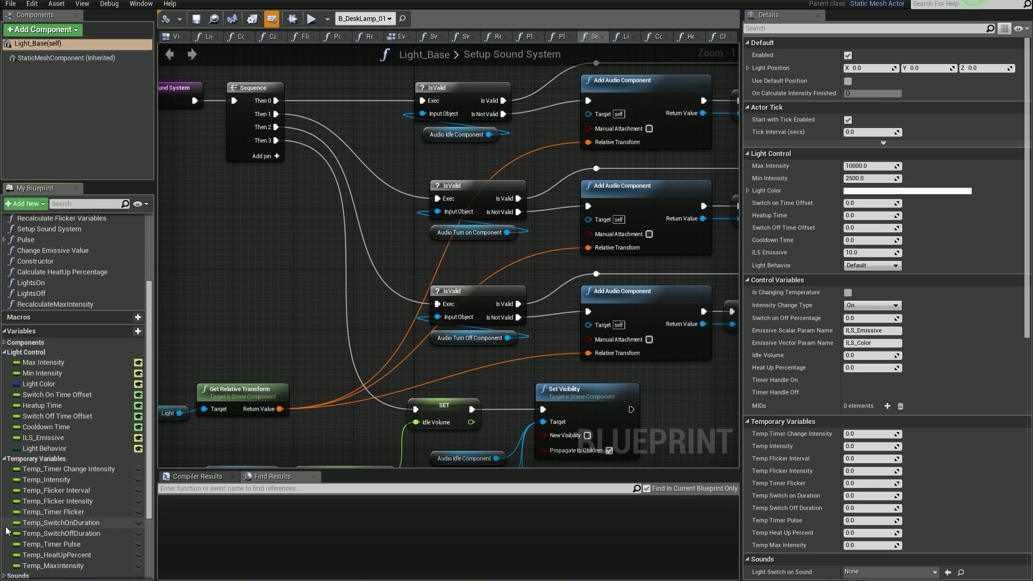
left_click(5, 506)
scroll(7, 509, "down", 2)
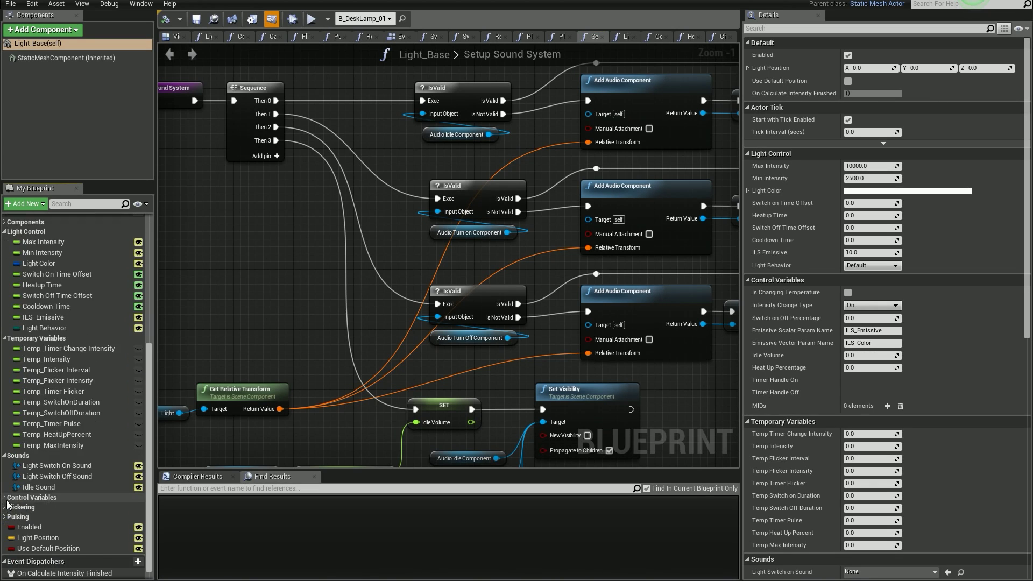
left_click(6, 498)
scroll(6, 503, "down", 3)
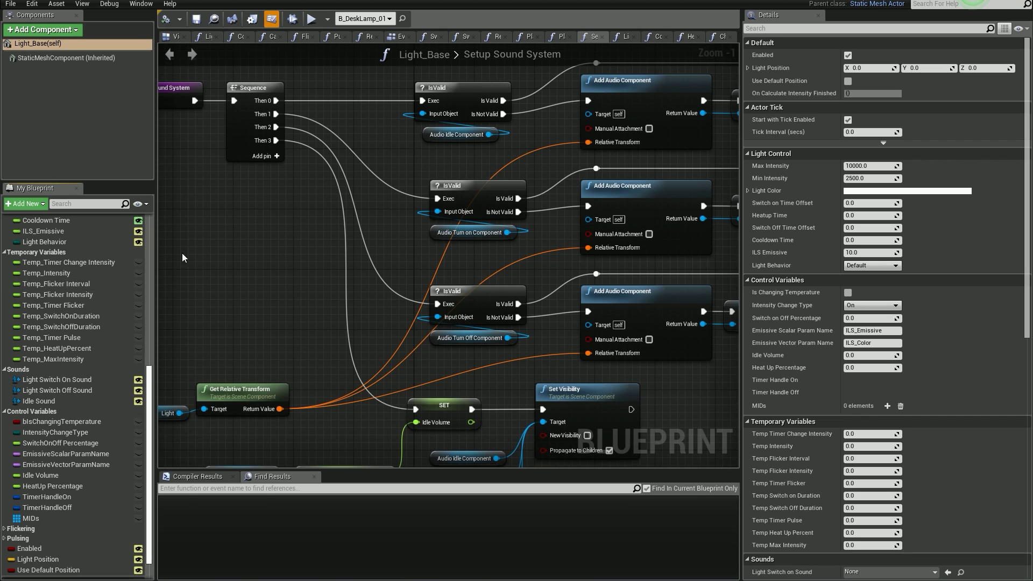